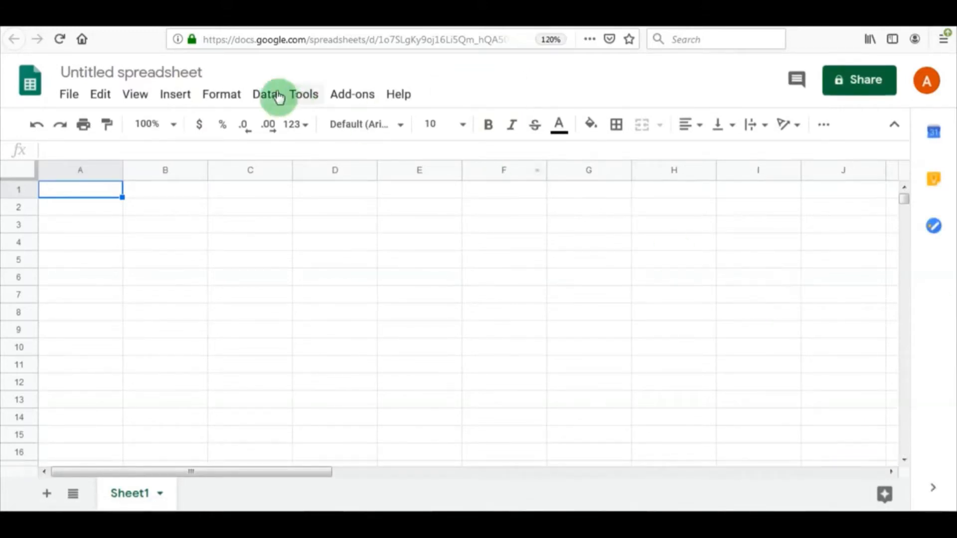
Step: Rename the untitled spreadsheet as "2020 Budget"
{"action": "left_click", "coordinate": [161, 71]}
{"action": "type", "text": "2"}
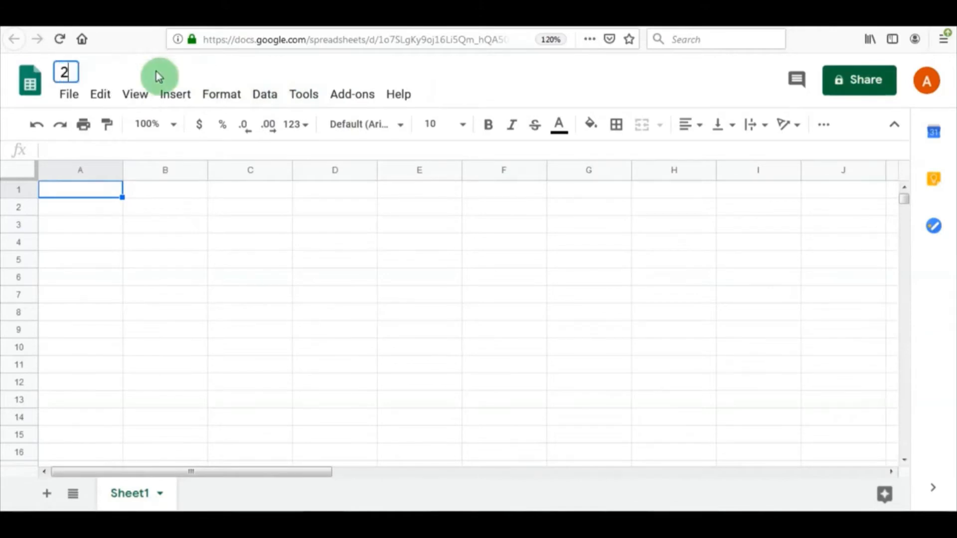
{"action": "type", "text": "020 Budget"}
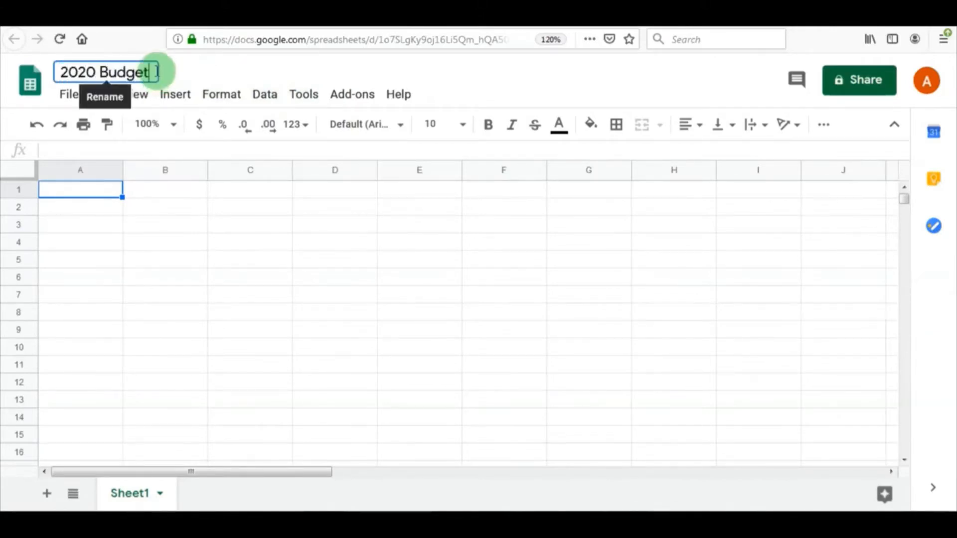
Step: Enter the title "2020 Budget" in cell A1
{"action": "left_click", "coordinate": [118, 198]}
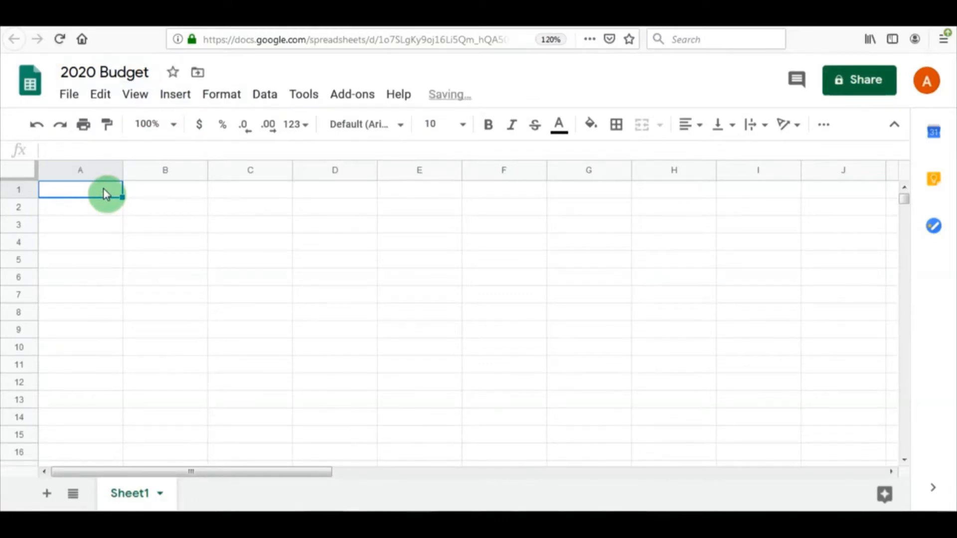
{"action": "type", "text": "2020"}
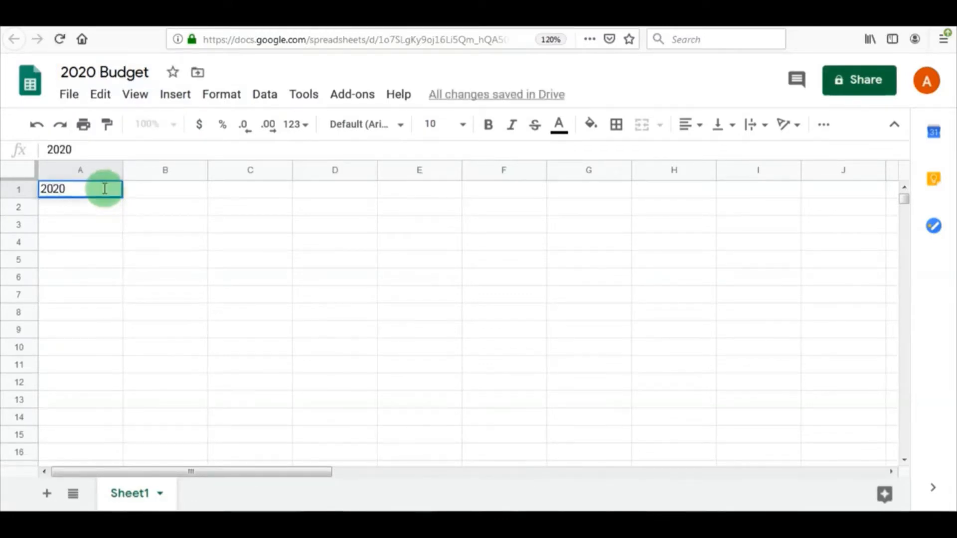
{"action": "type", "text": " Budget"}
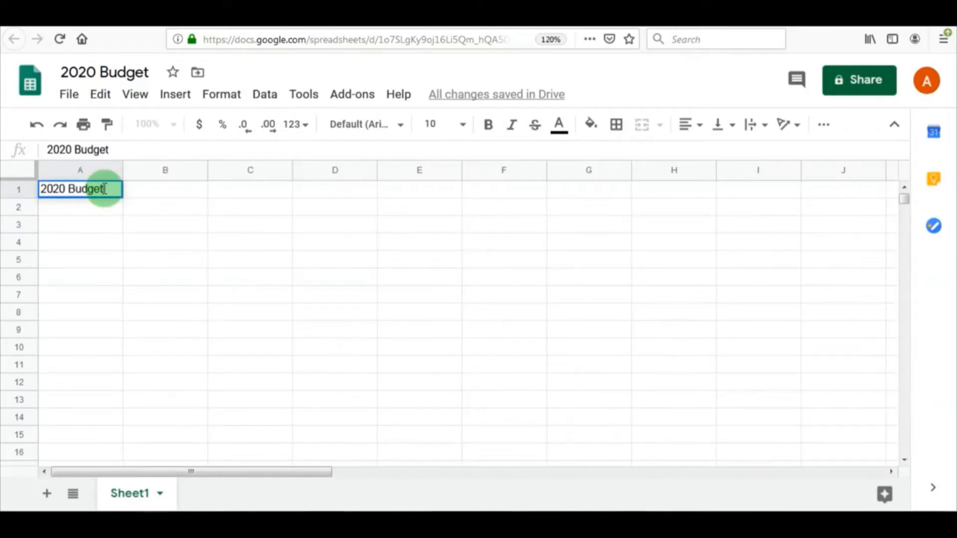
{"action": "left_click", "coordinate": [157, 226]}
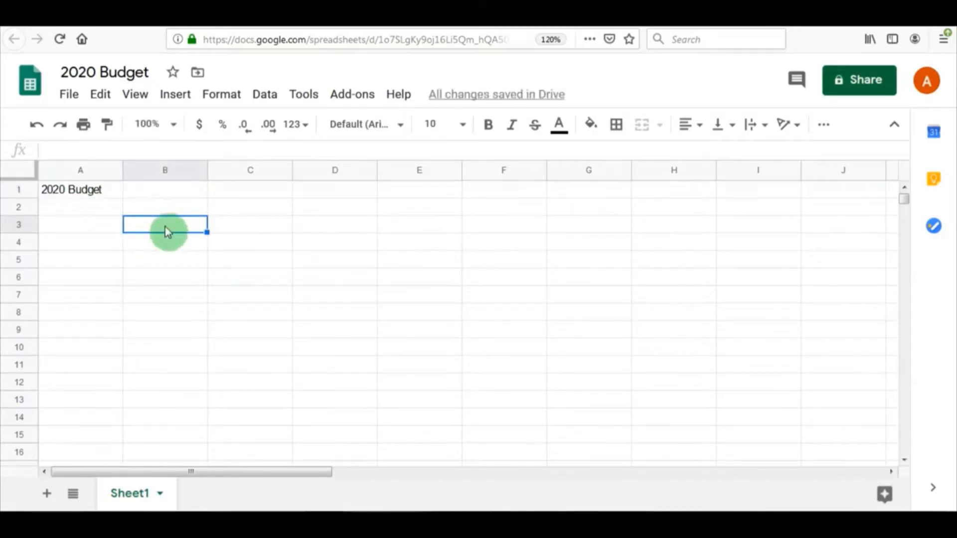
Step: Merge cells A1 through D1 and center the "2020 Budget" title horizontally in the merged cell
{"action": "left_click", "coordinate": [102, 194]}
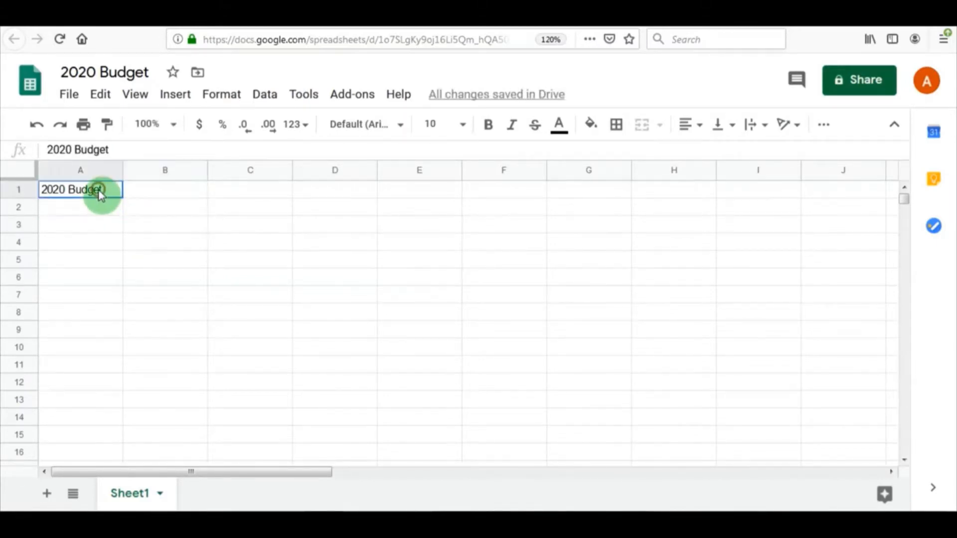
{"action": "left_click_drag", "start_coordinate": [113, 192], "coordinate": [337, 192]}
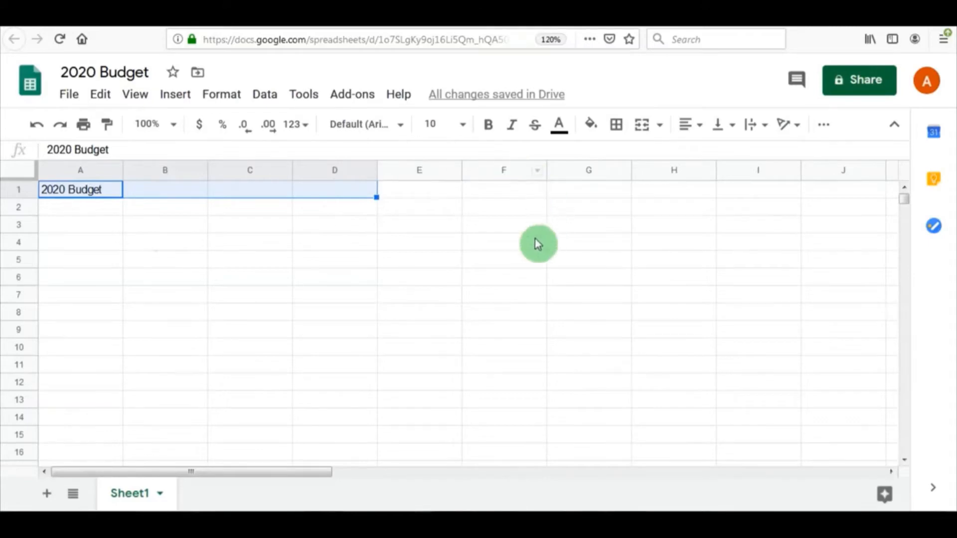
{"action": "left_click", "coordinate": [642, 128]}
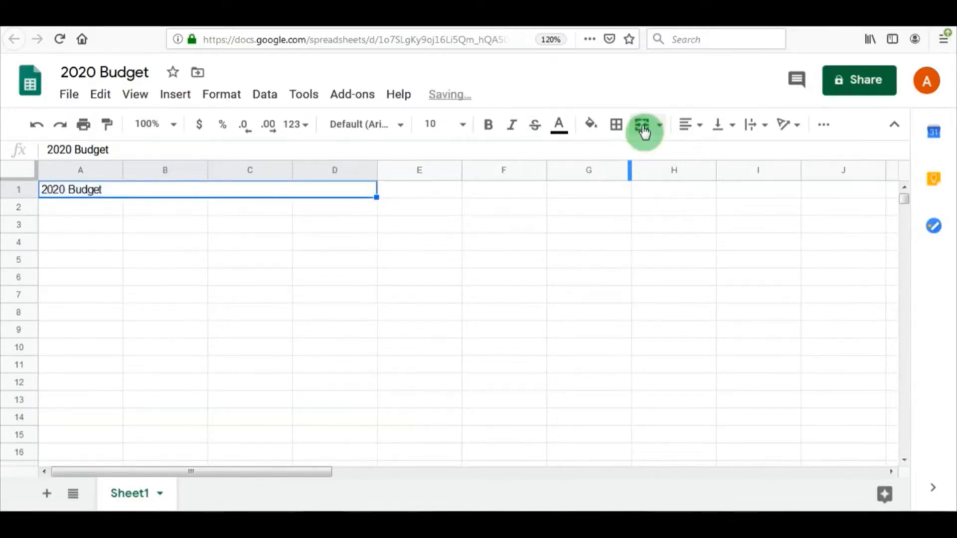
{"action": "left_click", "coordinate": [694, 130]}
{"action": "left_click", "coordinate": [708, 154]}
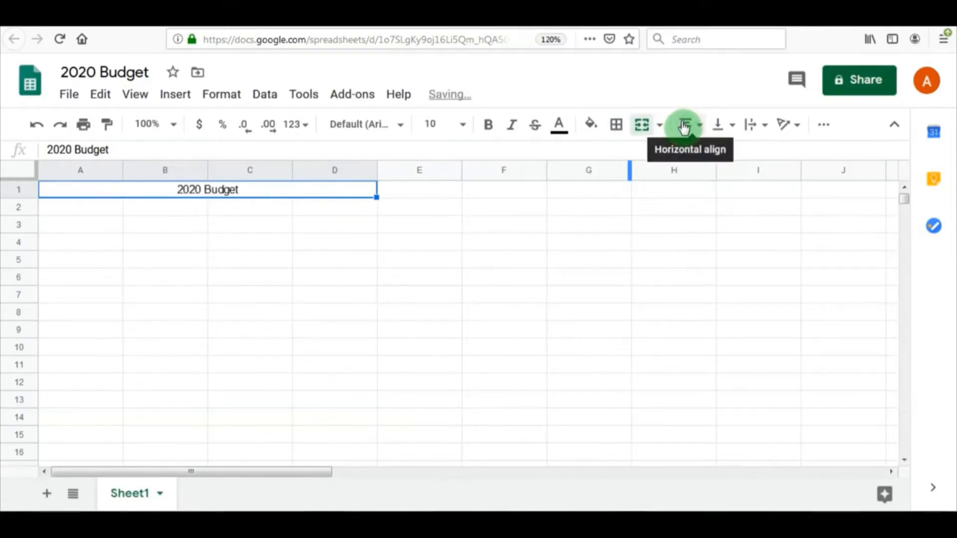
Step: Make the merged "2020 Budget" title bold and set its font size to 18
{"action": "left_click", "coordinate": [488, 140]}
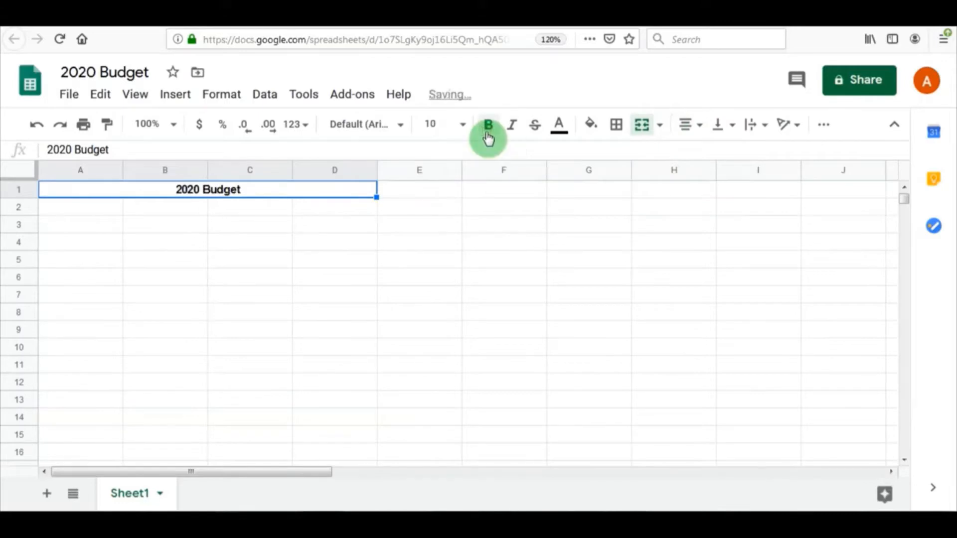
{"action": "left_click", "coordinate": [463, 126]}
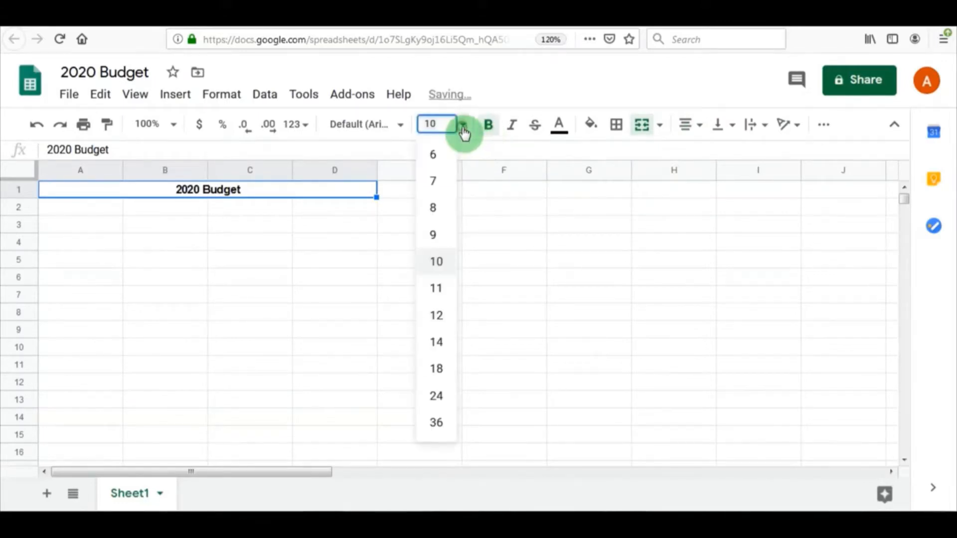
{"action": "left_click", "coordinate": [423, 369]}
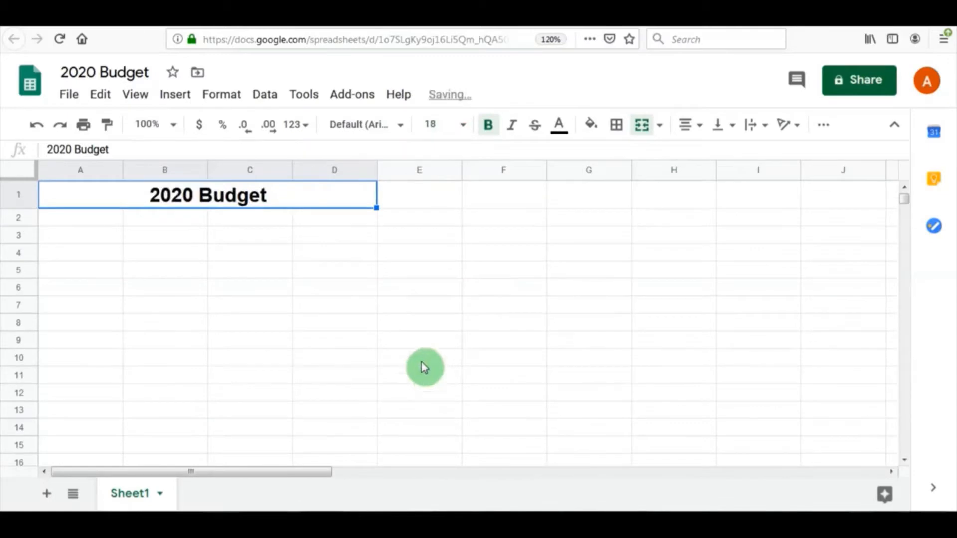
Step: Enter the heading "Income" in cell A2 and format it as bold with font size 14
{"action": "left_click", "coordinate": [90, 222]}
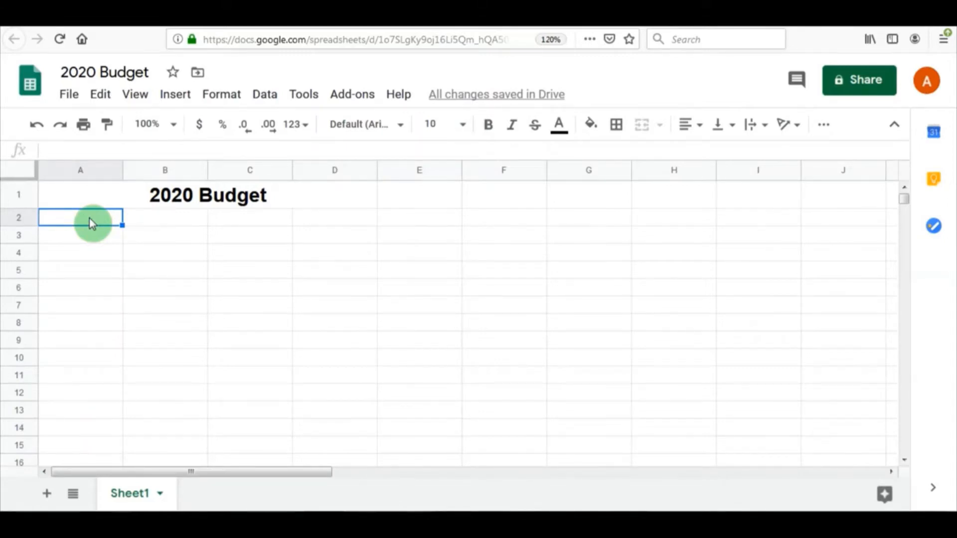
{"action": "type", "text": "Income"}
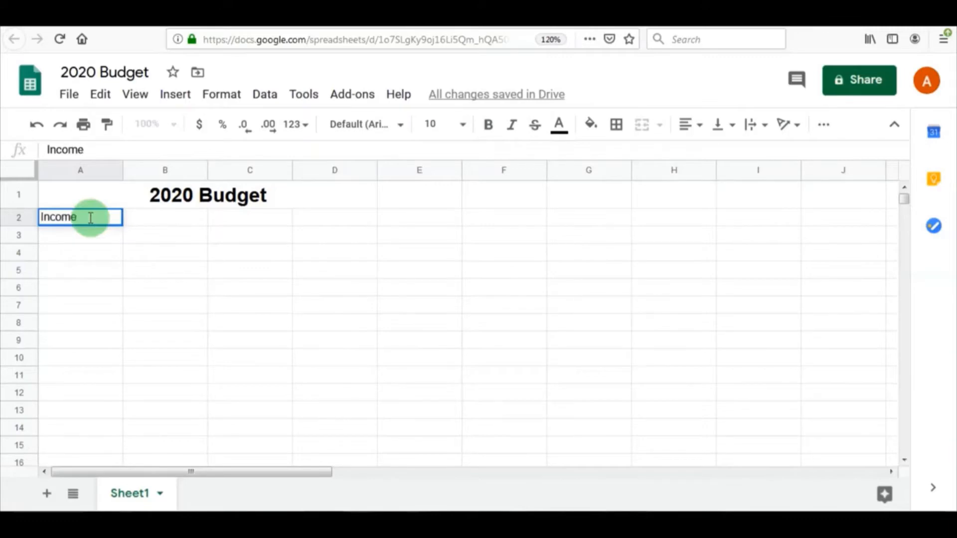
{"action": "left_click", "coordinate": [249, 255]}
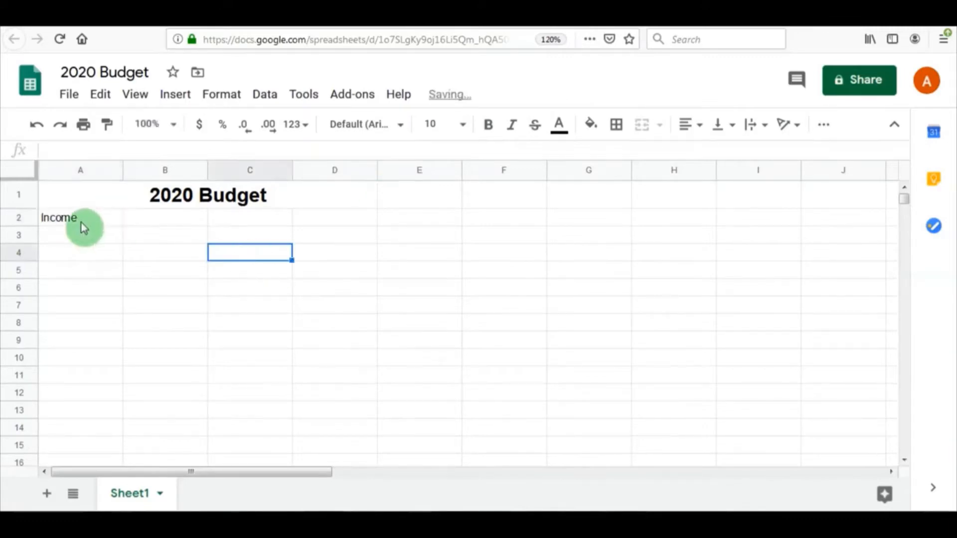
{"action": "left_click", "coordinate": [79, 221]}
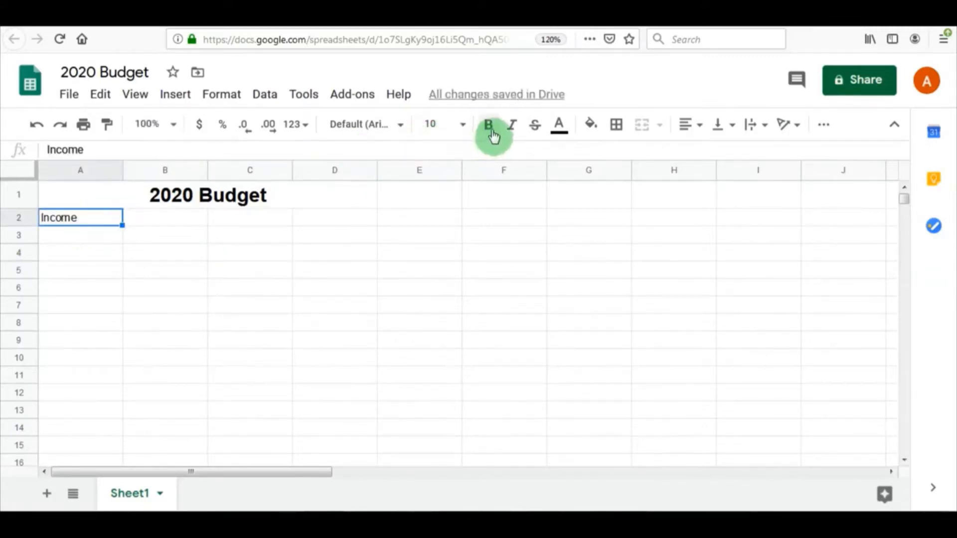
{"action": "left_click", "coordinate": [490, 126]}
{"action": "left_click", "coordinate": [462, 126]}
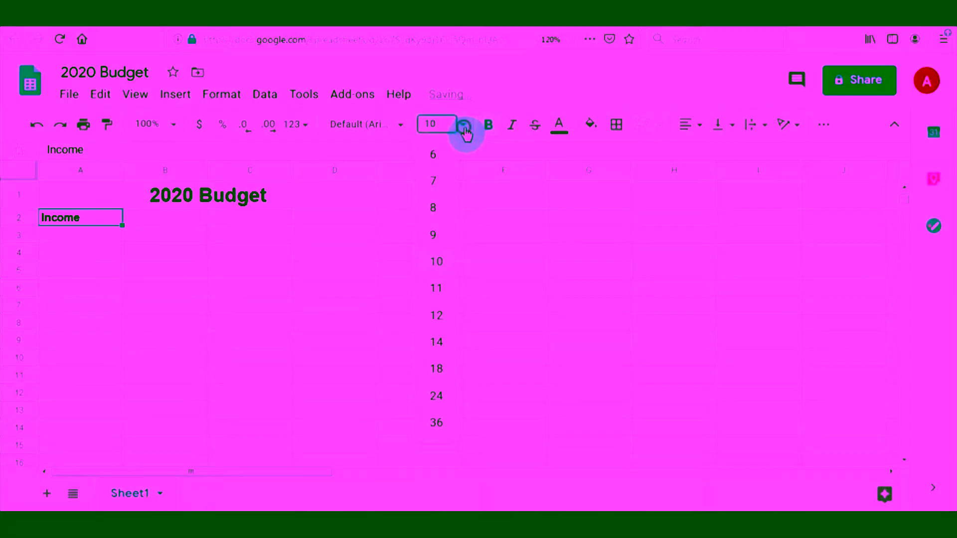
{"action": "left_click", "coordinate": [438, 342]}
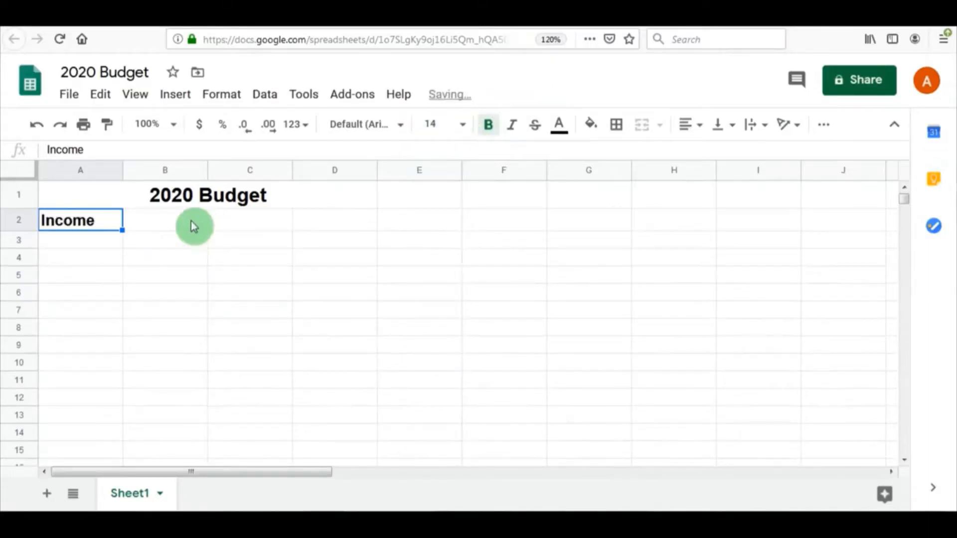
{"action": "left_click", "coordinate": [115, 248]}
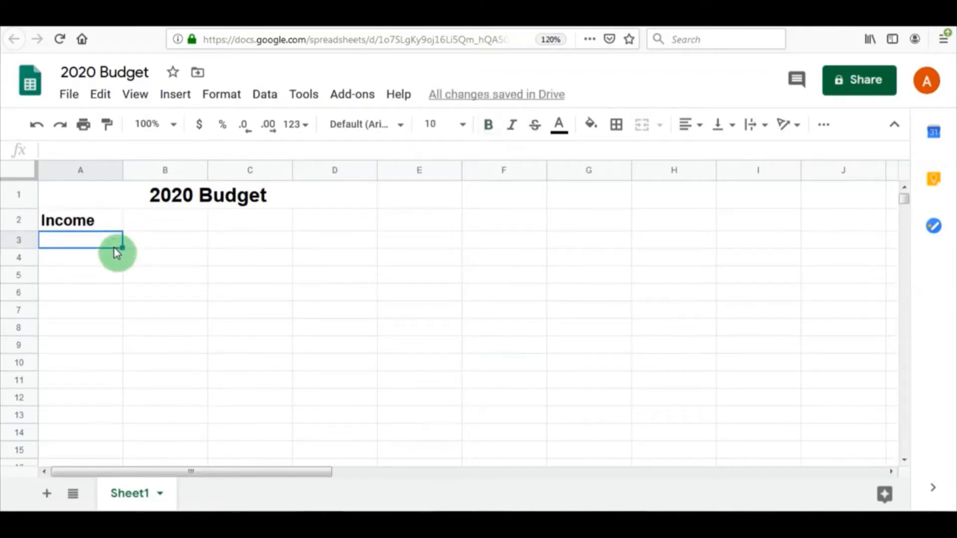
Step: Enter the month headings January and February in cells B2 and C2, beside the Income heading
{"action": "left_click", "coordinate": [160, 228]}
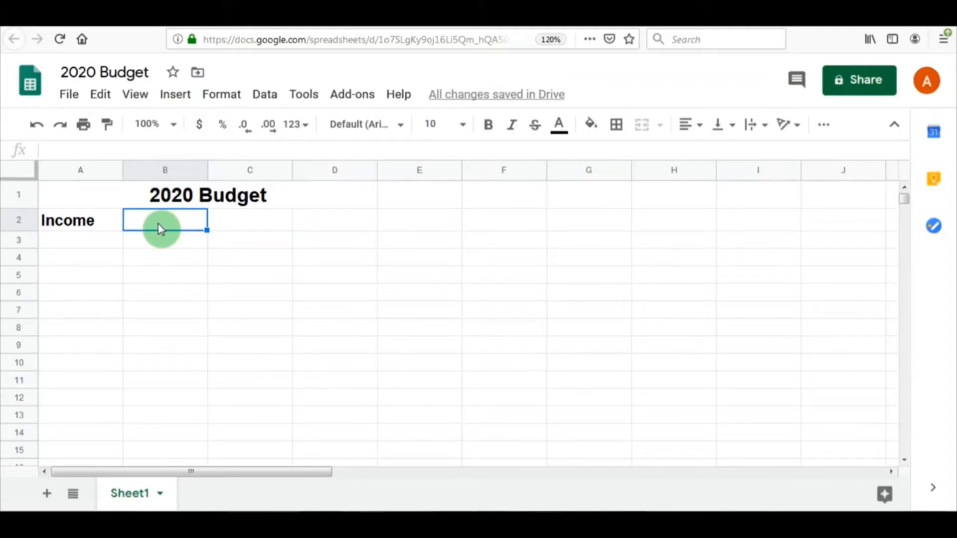
{"action": "type", "text": "Januar"}
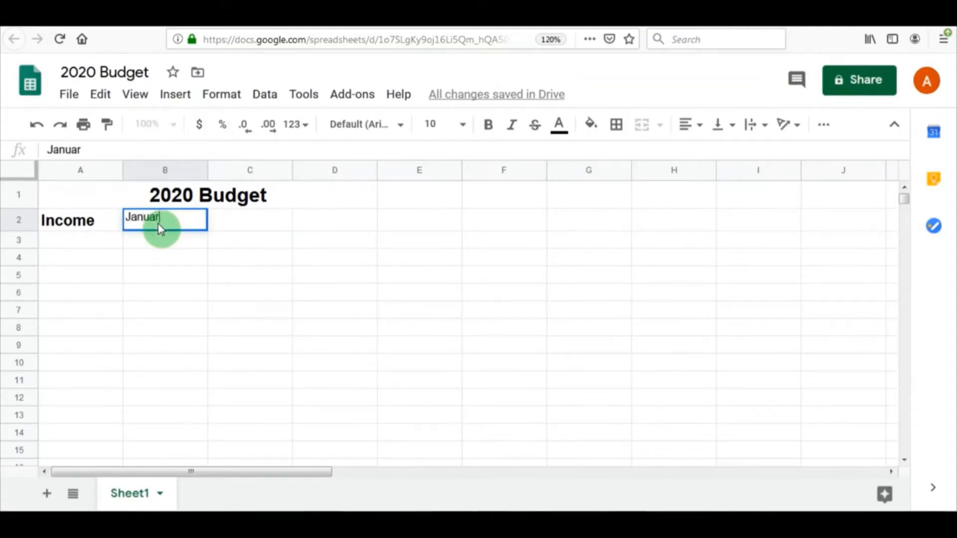
{"action": "key", "text": "BackSpace"}
{"action": "key", "text": "BackSpace"}
{"action": "type", "text": "ary"}
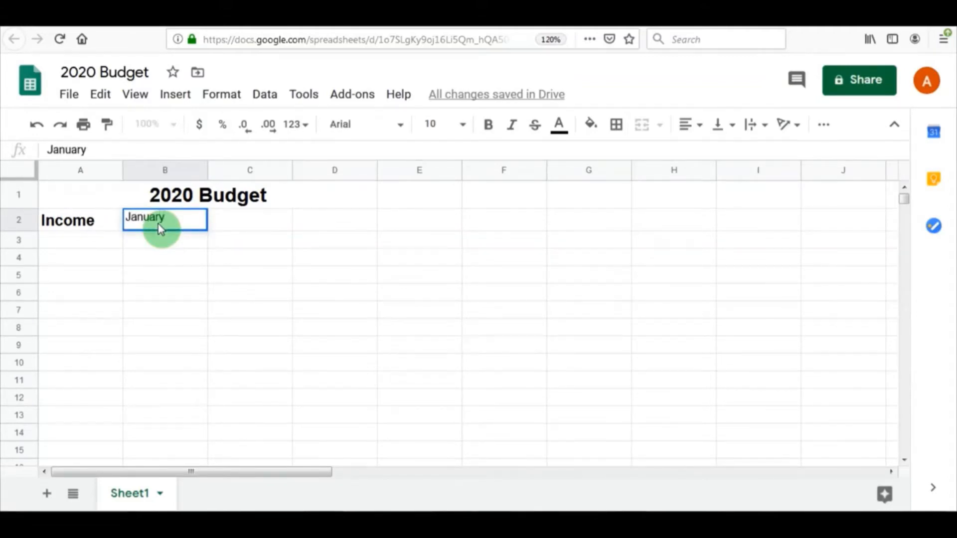
{"action": "key", "text": "Tab"}
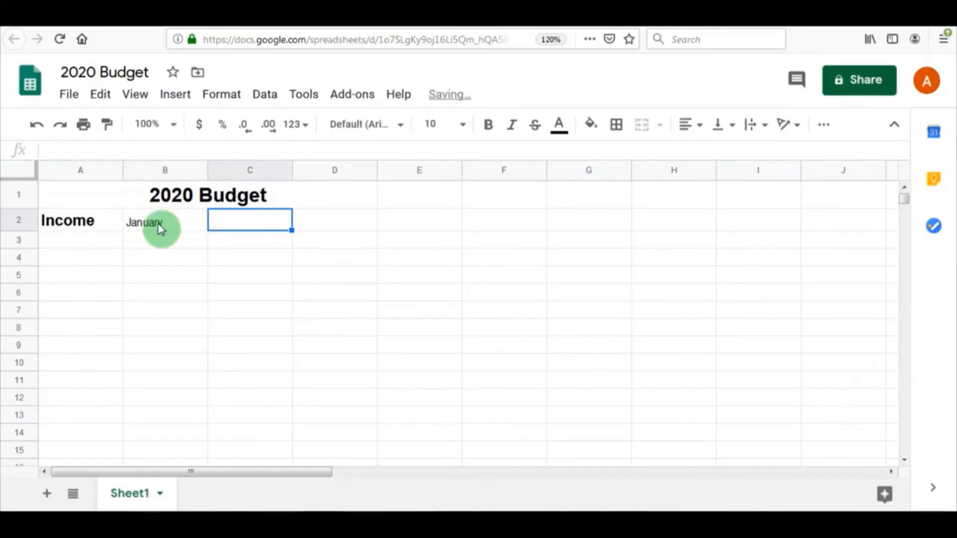
{"action": "type", "text": "Fe"}
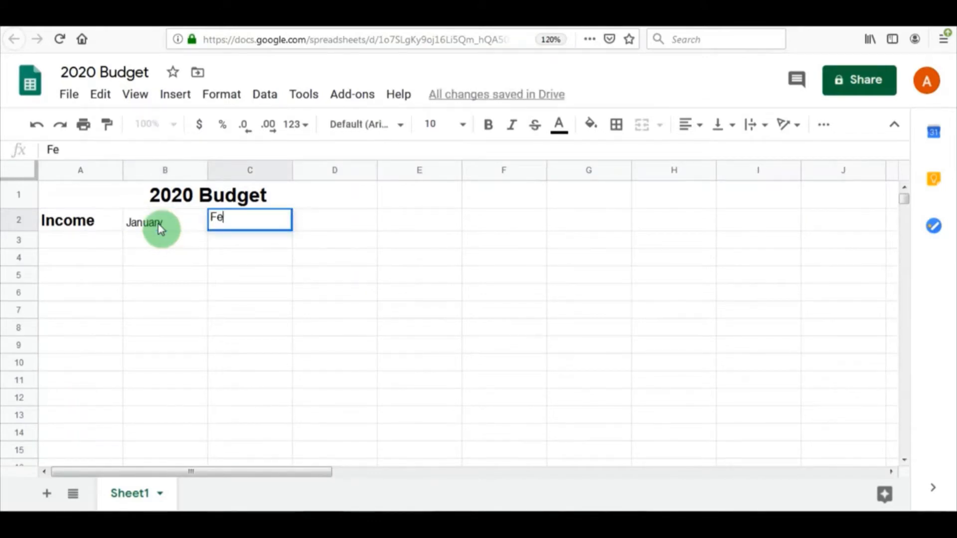
{"action": "type", "text": "bruary"}
{"action": "key", "text": "Tab"}
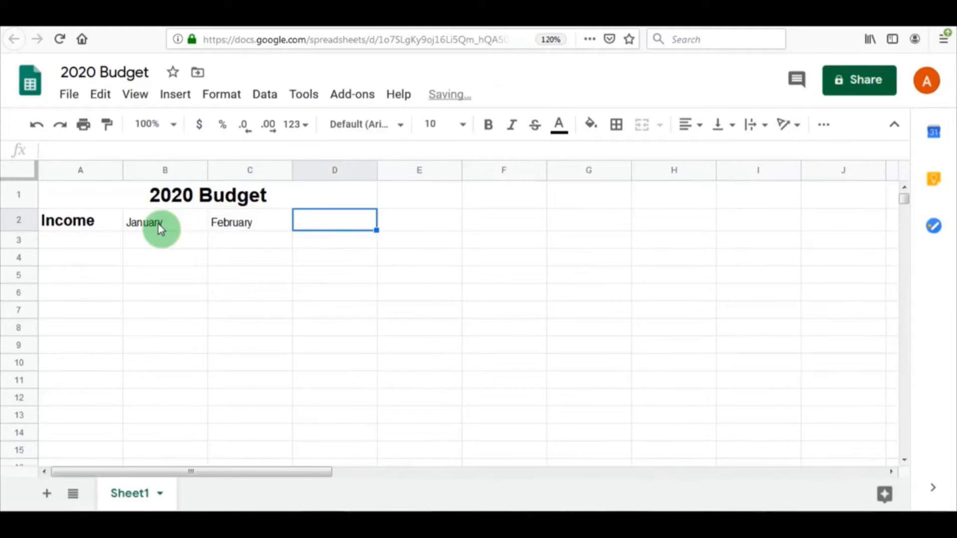
Step: Continue the month headings in row 2 with March, April, May, June and July in cells D2 through H2
{"action": "type", "text": "March"}
{"action": "key", "text": "Tab"}
{"action": "type", "text": "Ap"}
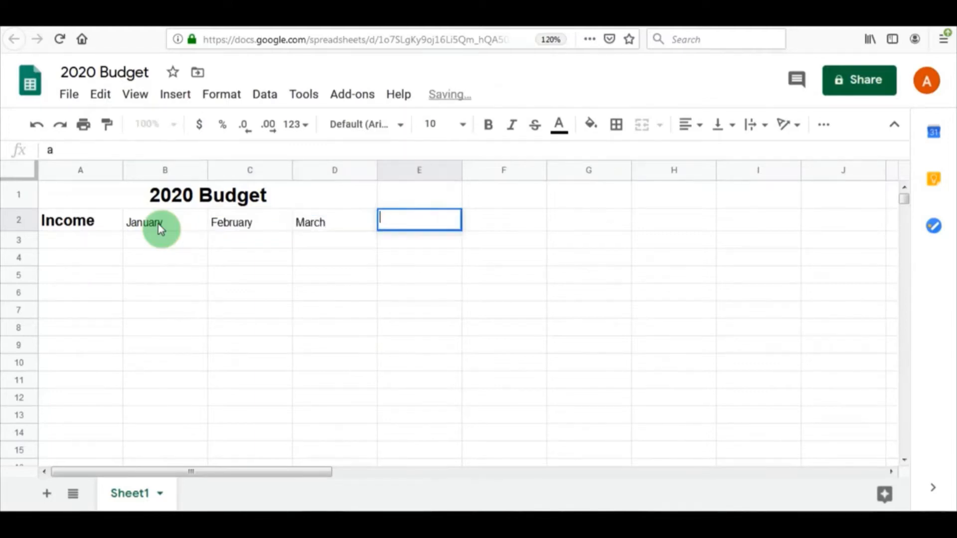
{"action": "type", "text": "ril"}
{"action": "key", "text": "Tab"}
{"action": "type", "text": "May"}
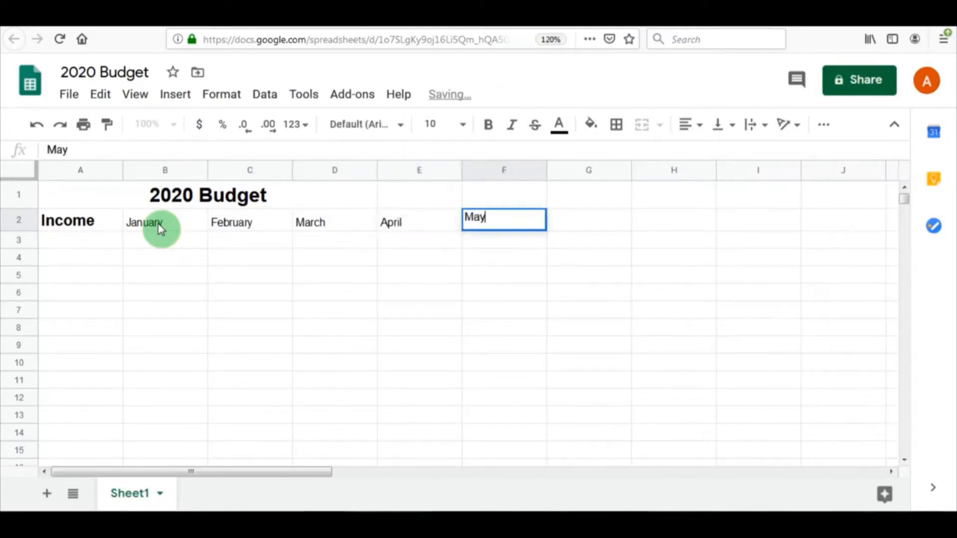
{"action": "key", "text": "Tab"}
{"action": "type", "text": "June"}
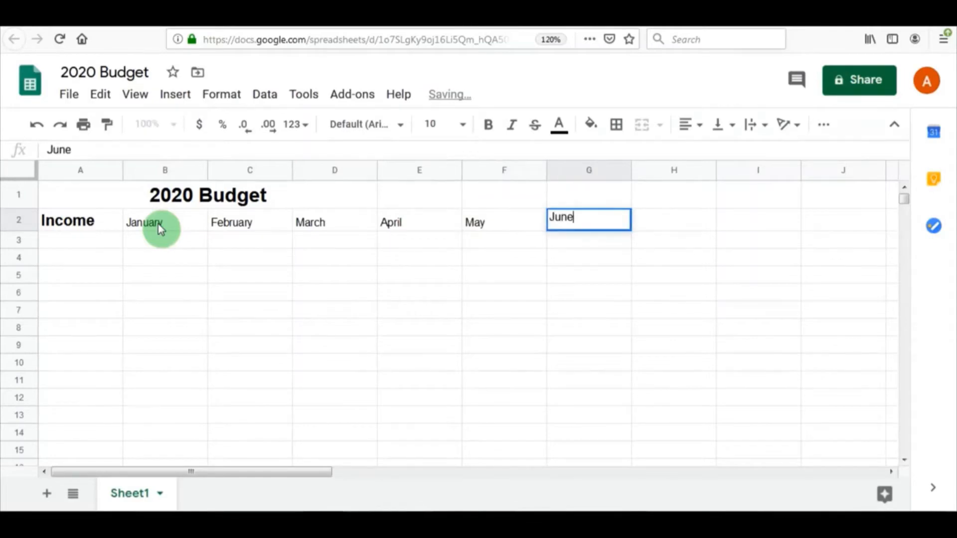
{"action": "key", "text": "Tab"}
{"action": "type", "text": "July"}
{"action": "key", "text": "Tab"}
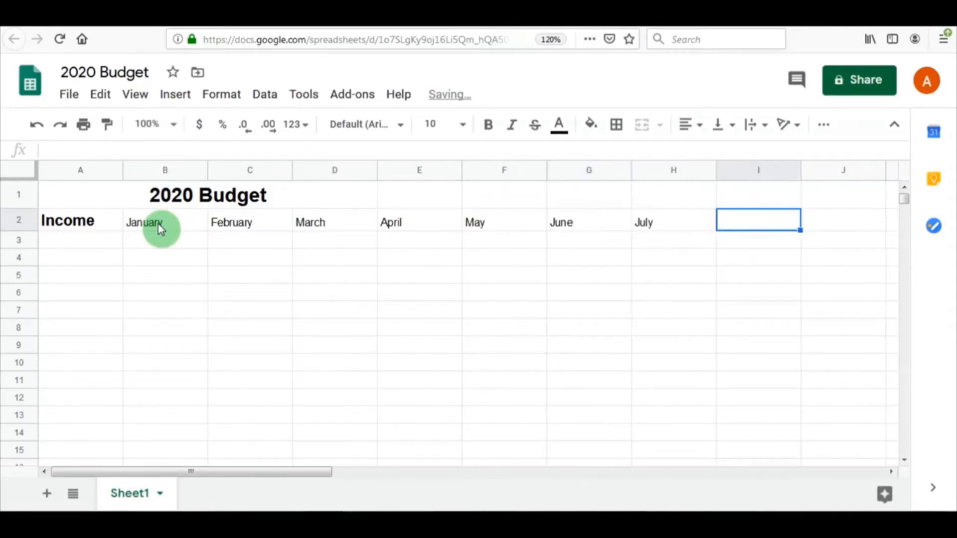
Step: Complete the month headings in row 2 with August, Sept, Oct, Nov and Dec in cells I2 through M2
{"action": "type", "text": "August"}
{"action": "key", "text": "Tab"}
{"action": "type", "text": "Sept"}
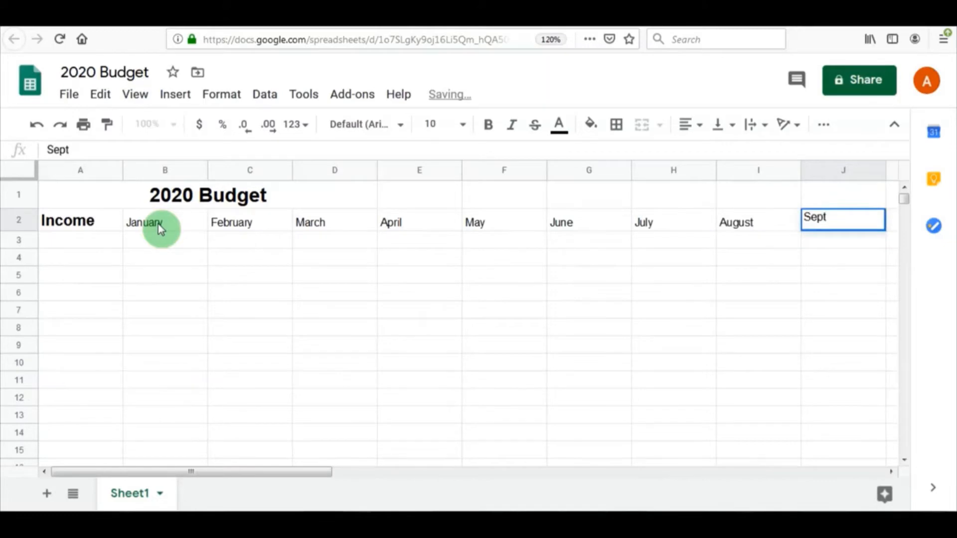
{"action": "key", "text": "Tab"}
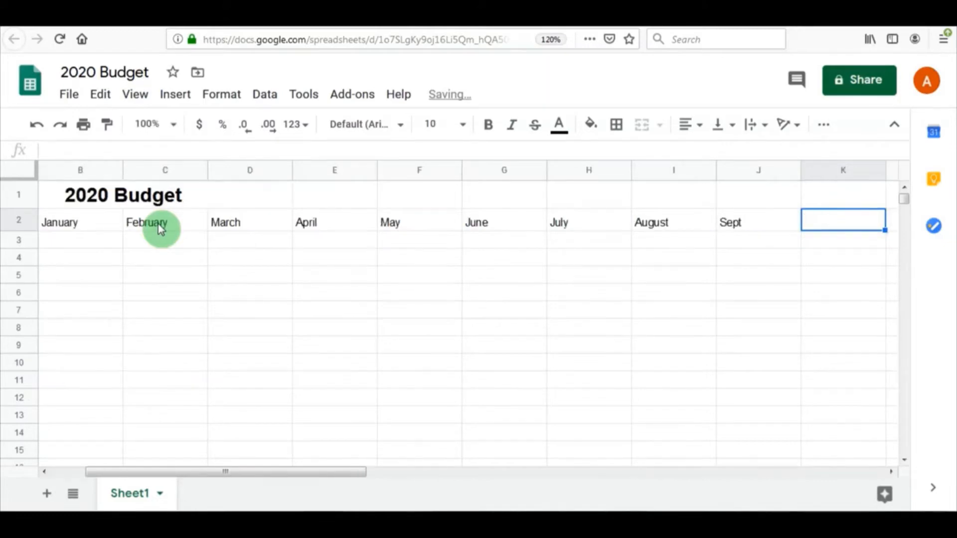
{"action": "type", "text": "Oct"}
{"action": "key", "text": "Tab"}
{"action": "type", "text": "No"}
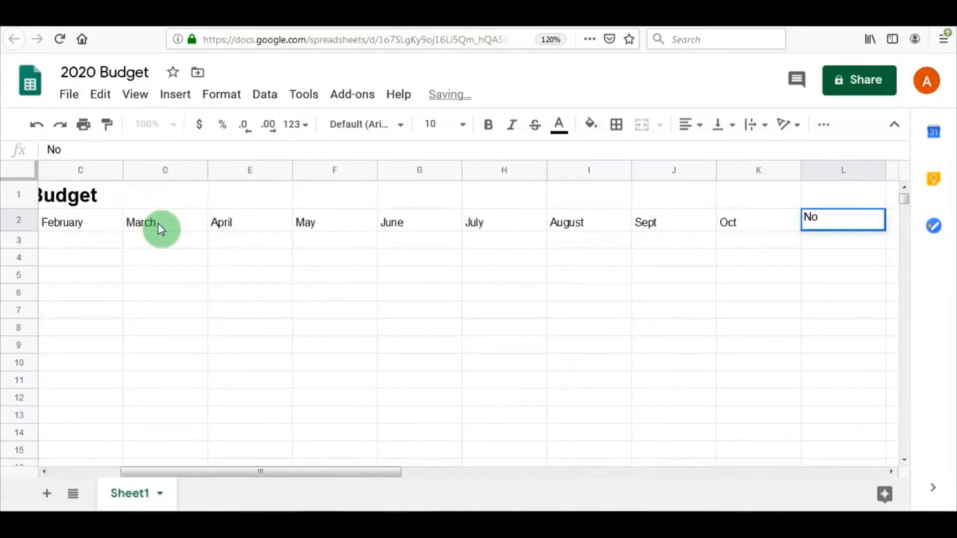
{"action": "key", "text": "Tab"}
{"action": "key", "text": "shift+Tab"}
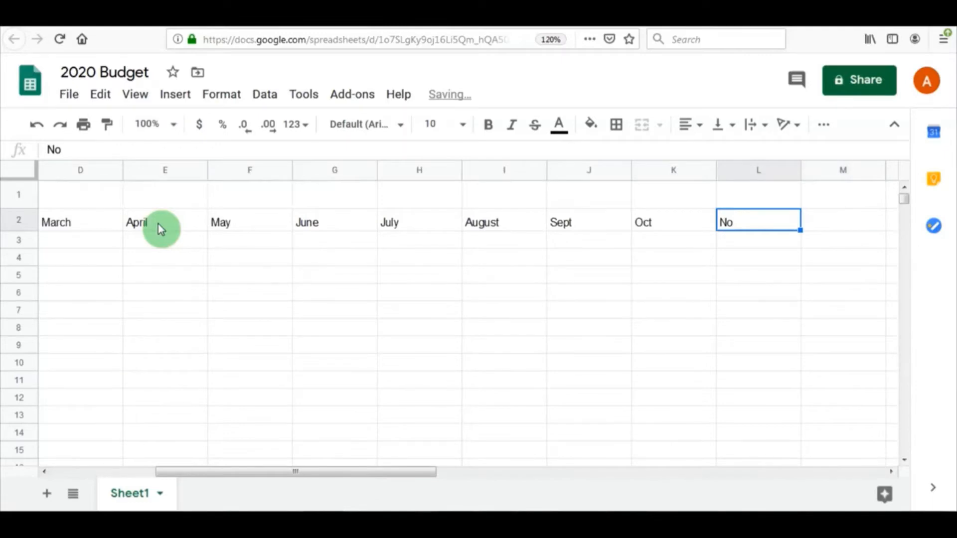
{"action": "type", "text": "Nov"}
{"action": "key", "text": "Tab"}
{"action": "type", "text": "Dec"}
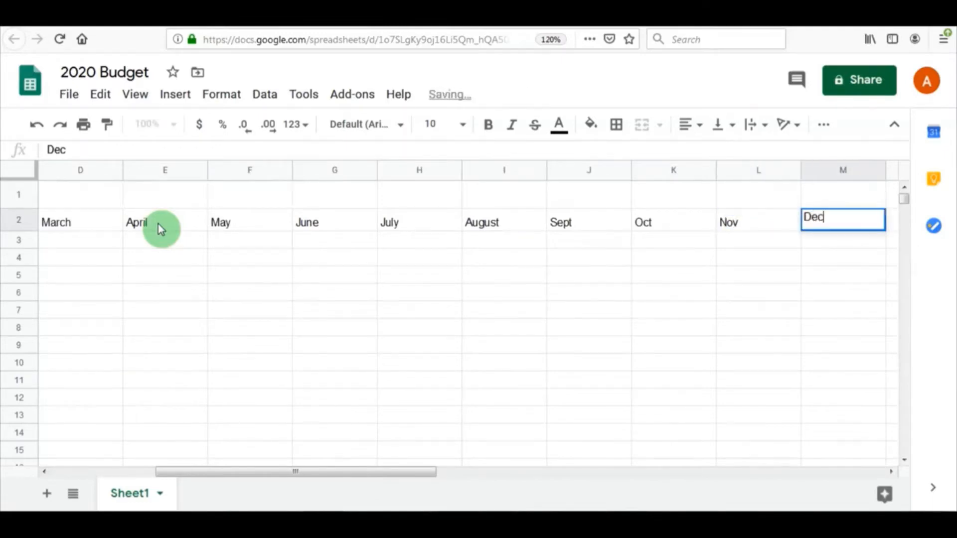
Step: Commit the Dec heading and apply bold to the whole of row 2 with the Income and month headings
{"action": "key", "text": "Return"}
{"action": "key", "text": "Left"}
{"action": "key", "text": "Left"}
{"action": "key", "text": "Left"}
{"action": "key", "text": "Left"}
{"action": "key", "text": "Left"}
{"action": "key", "text": "Left"}
{"action": "key", "text": "Left"}
{"action": "key", "text": "Left"}
{"action": "key", "text": "Left"}
{"action": "key", "text": "Left"}
{"action": "key", "text": "Left"}
{"action": "key", "text": "Left"}
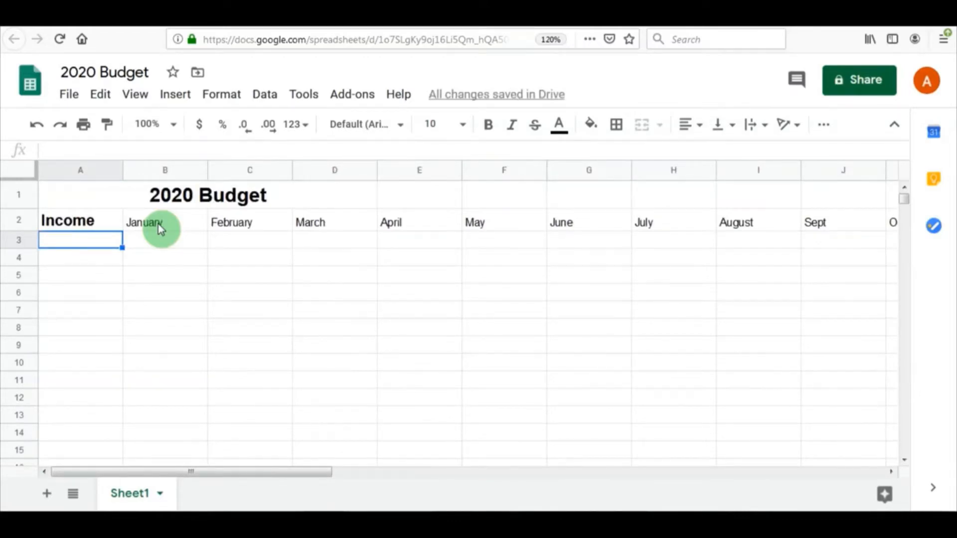
{"action": "left_click_drag", "start_coordinate": [157, 223], "coordinate": [565, 227]}
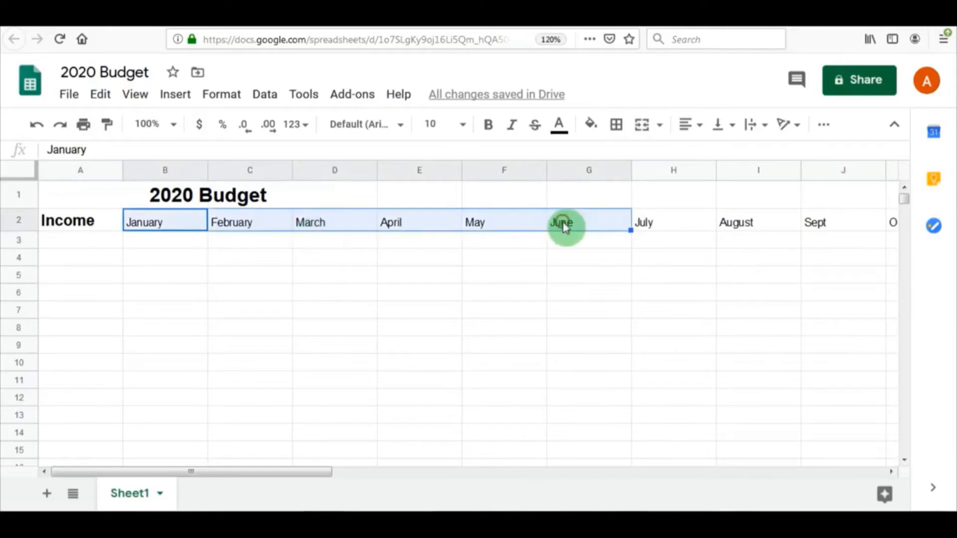
{"action": "left_click", "coordinate": [21, 223]}
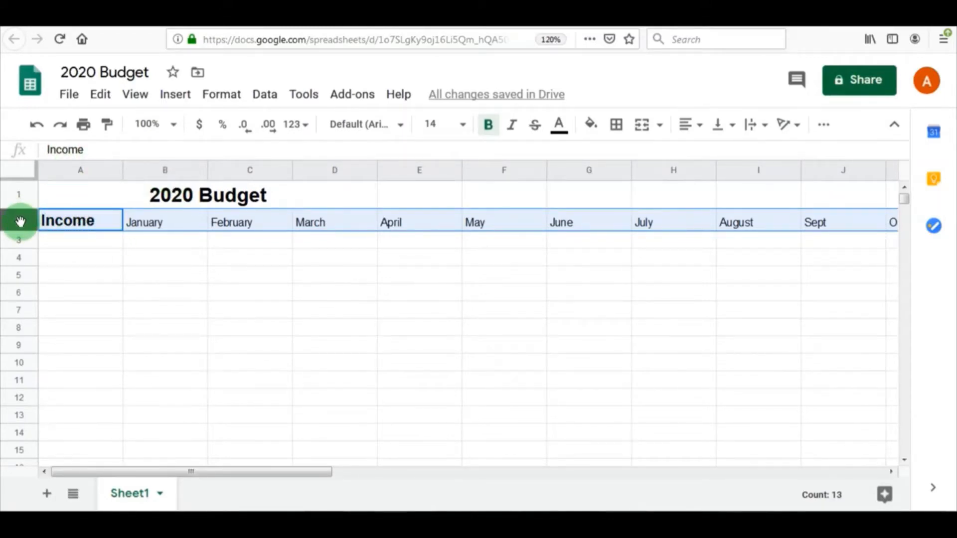
{"action": "left_click", "coordinate": [489, 129]}
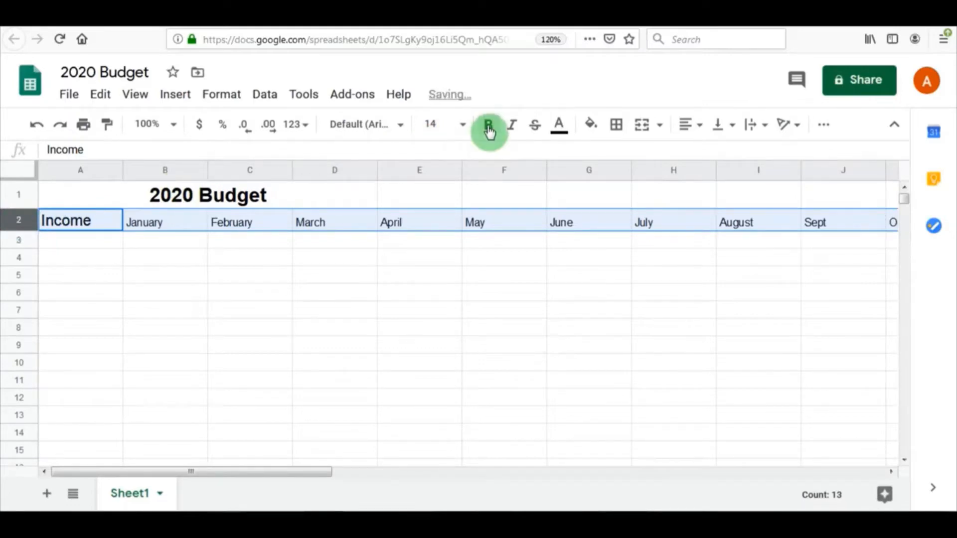
{"action": "left_click", "coordinate": [489, 129]}
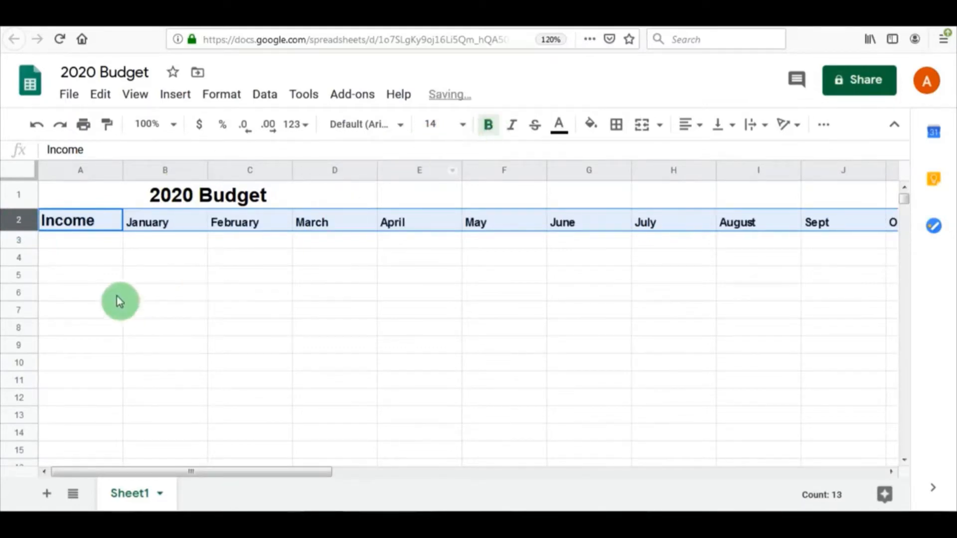
Step: Enter the income source labels "Job" in cell A3 and "SI" in cell A4, below the Income heading
{"action": "left_click", "coordinate": [115, 257]}
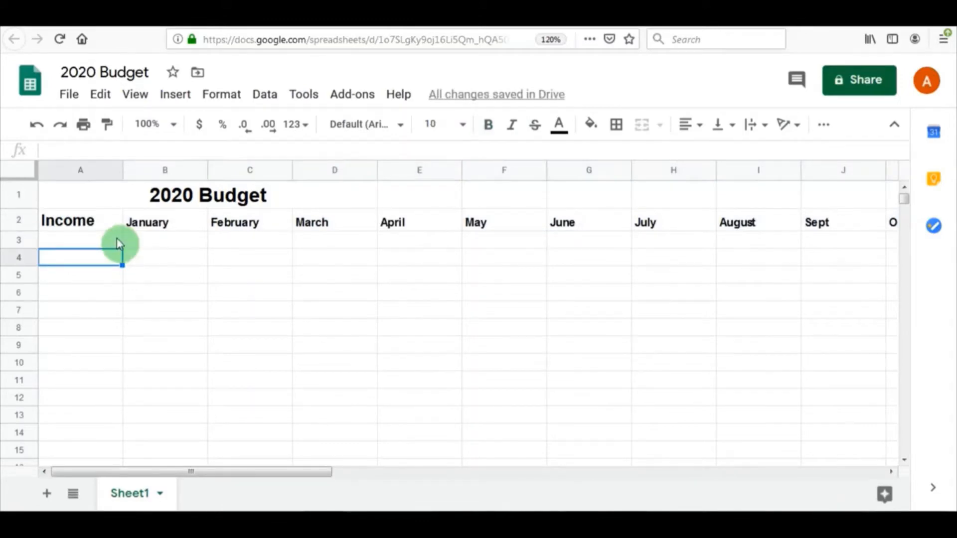
{"action": "left_click", "coordinate": [103, 239]}
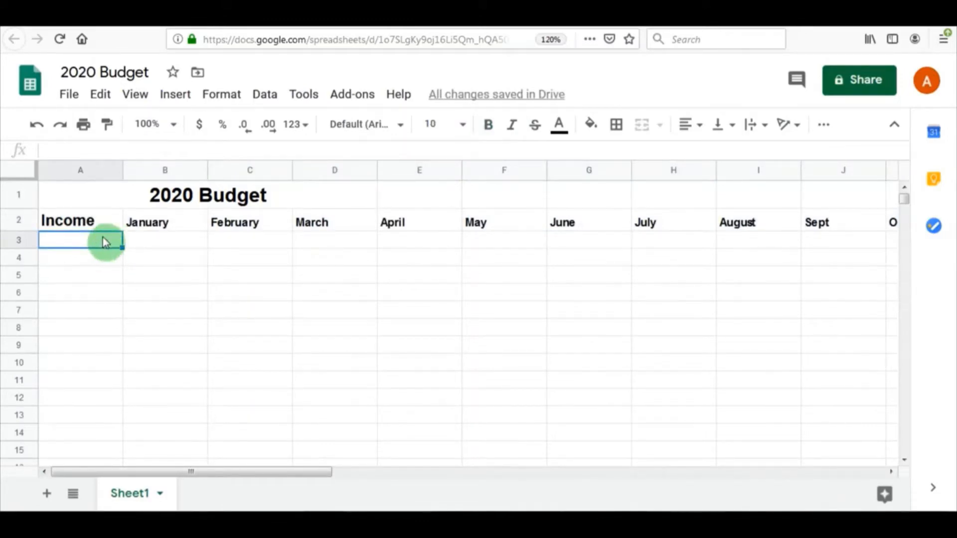
{"action": "type", "text": "Job"}
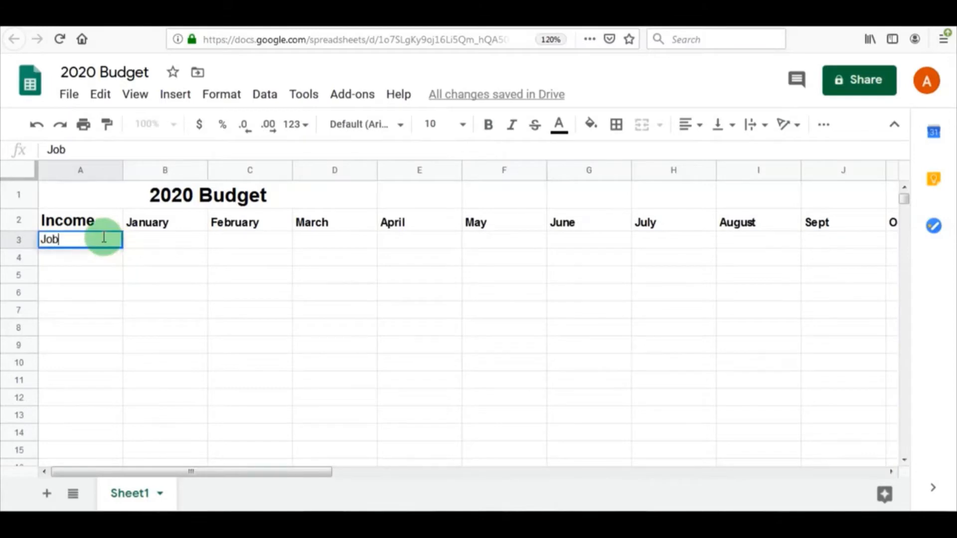
{"action": "key", "text": "Return"}
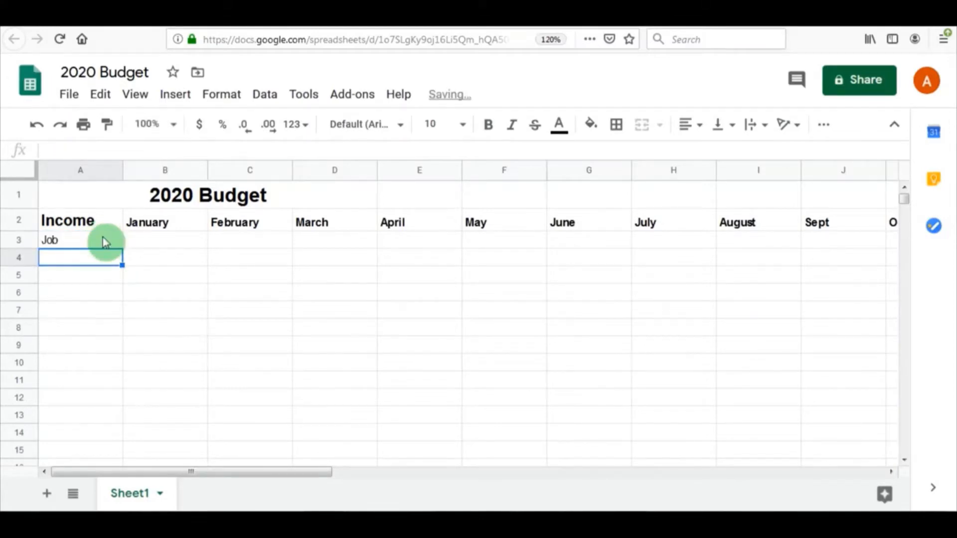
{"action": "type", "text": "Sl"}
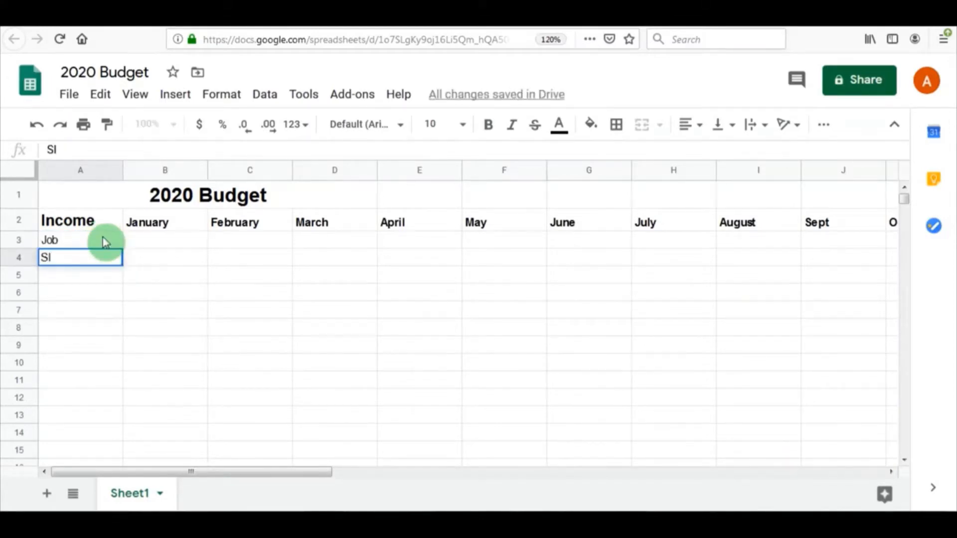
Step: Enter the January income amounts: 1000 for Job in cell B3 and 500 for SI in cell B4
{"action": "key", "text": "Up"}
{"action": "key", "text": "Right"}
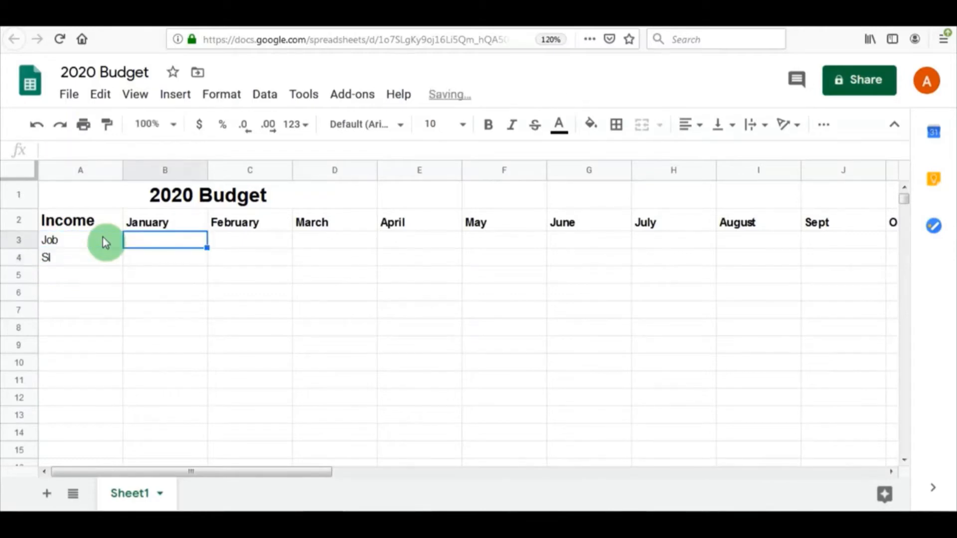
{"action": "type", "text": "1000"}
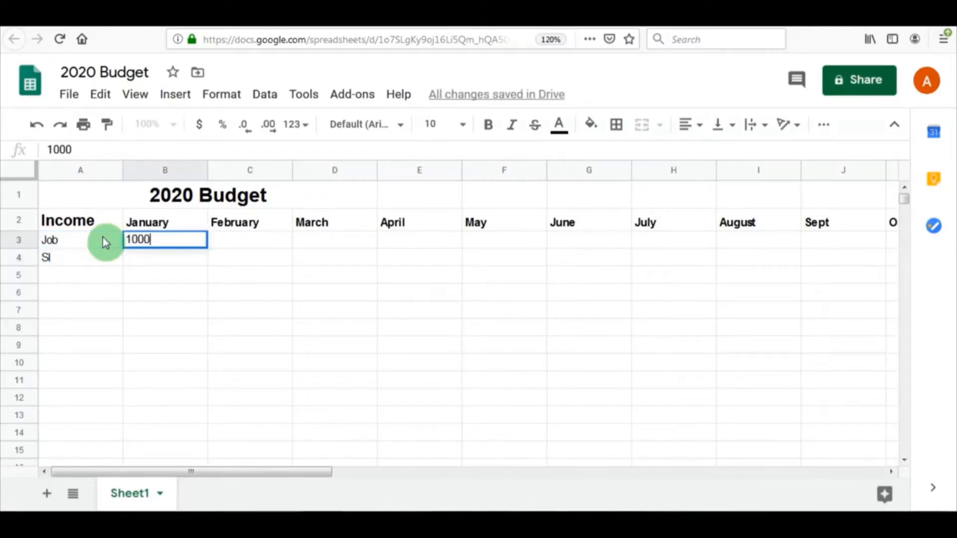
{"action": "key", "text": "Return"}
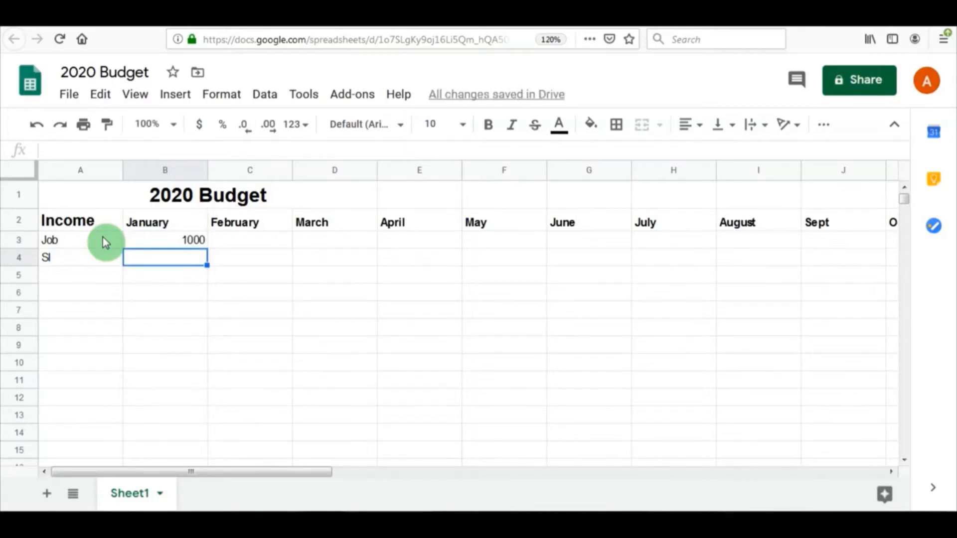
{"action": "type", "text": "500"}
{"action": "key", "text": "Return"}
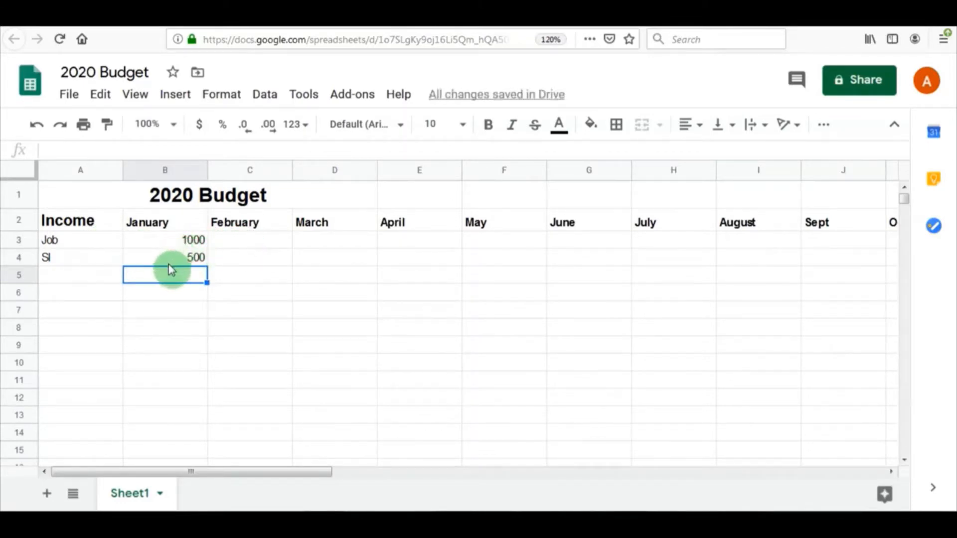
Step: Enter the label "Income Total" in cell A5, below the income sources
{"action": "left_click", "coordinate": [69, 294]}
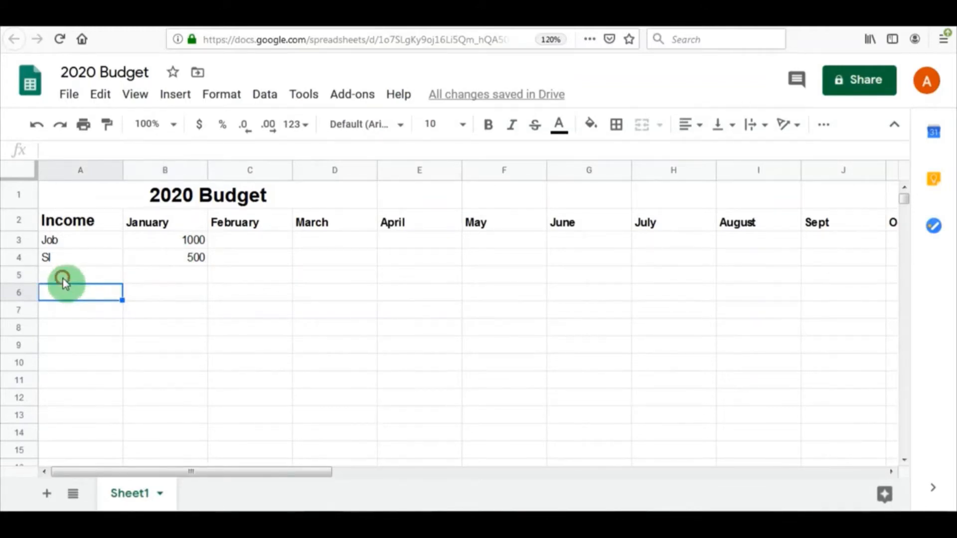
{"action": "left_click", "coordinate": [65, 280]}
{"action": "type", "text": "Income Total"}
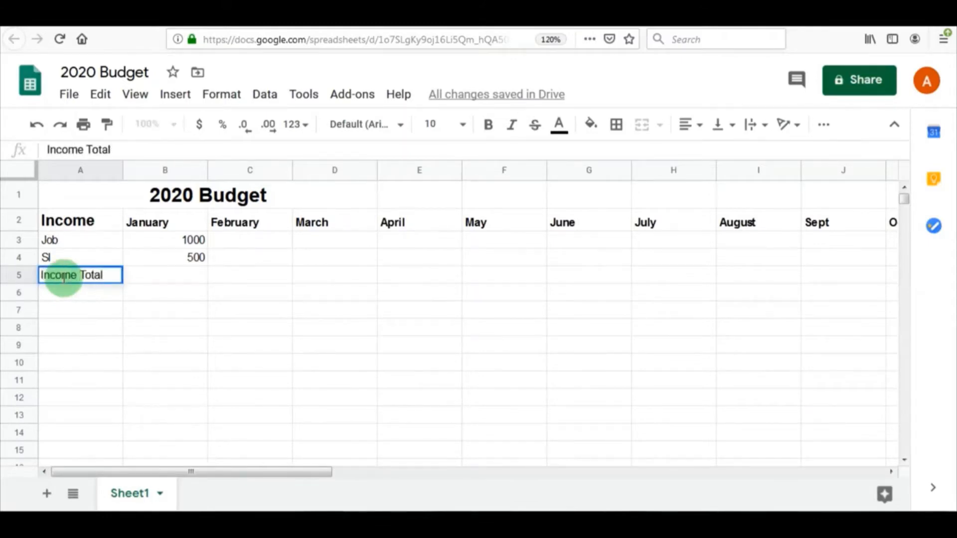
{"action": "key", "text": "Tab"}
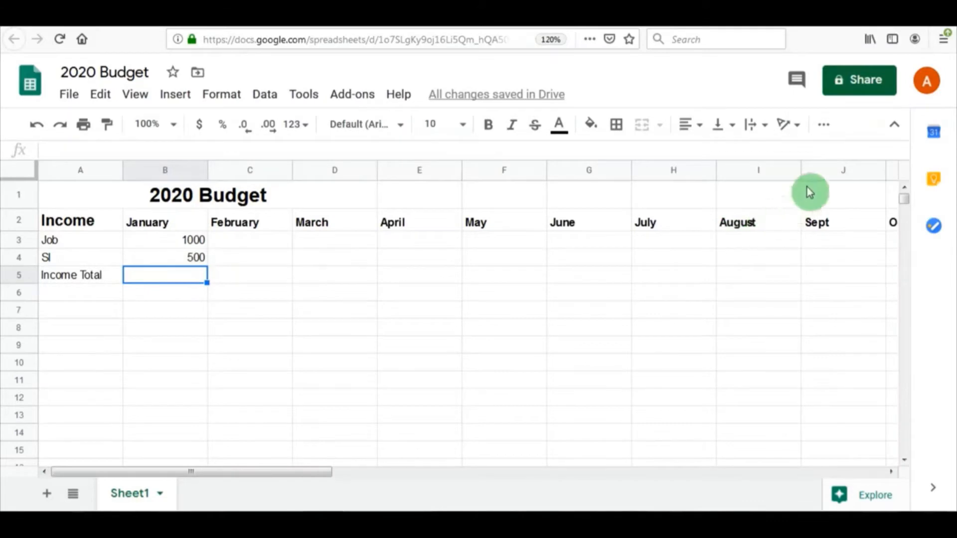
Step: Total January's income in cell B5 with the formula =SUM(B3:B4), and compare its contents with the plain value in B3
{"action": "left_click", "coordinate": [824, 129]}
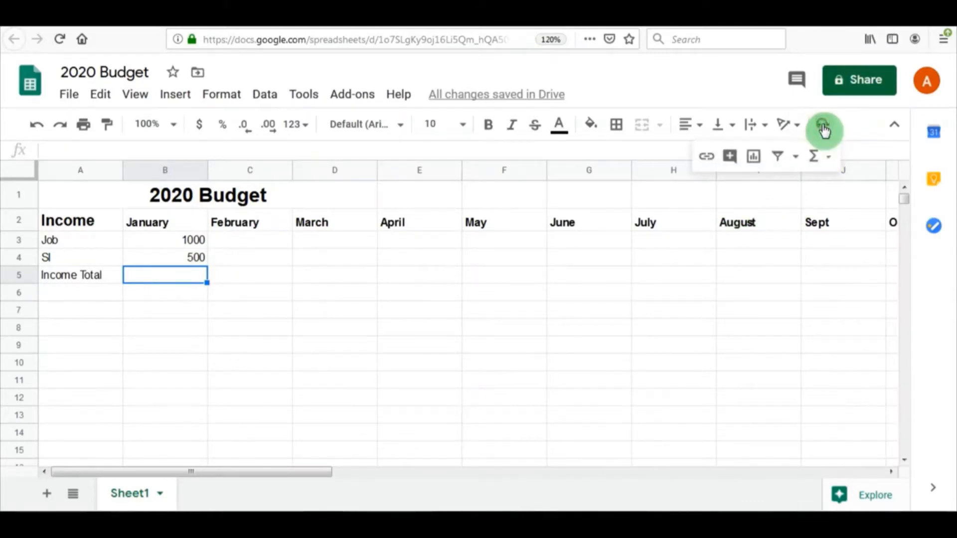
{"action": "left_click", "coordinate": [815, 158]}
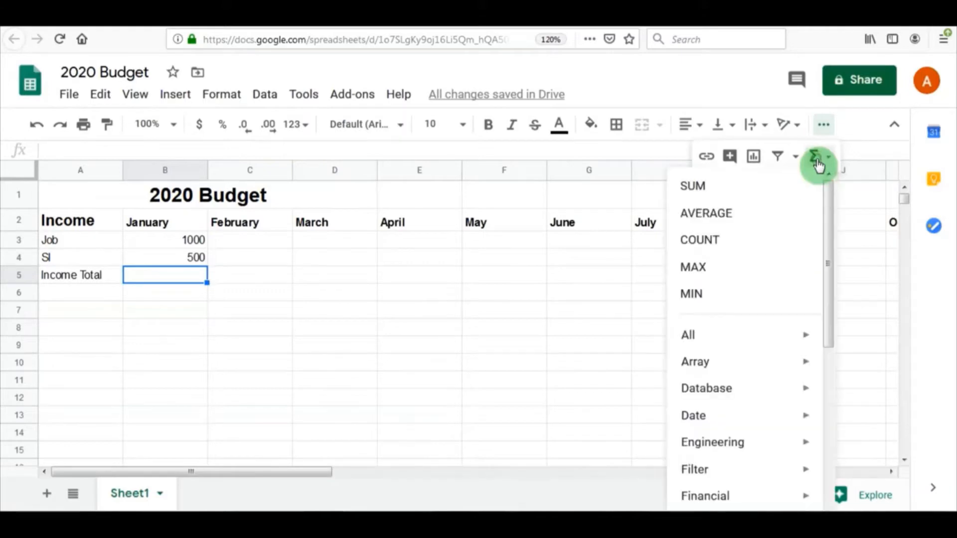
{"action": "left_click", "coordinate": [699, 187]}
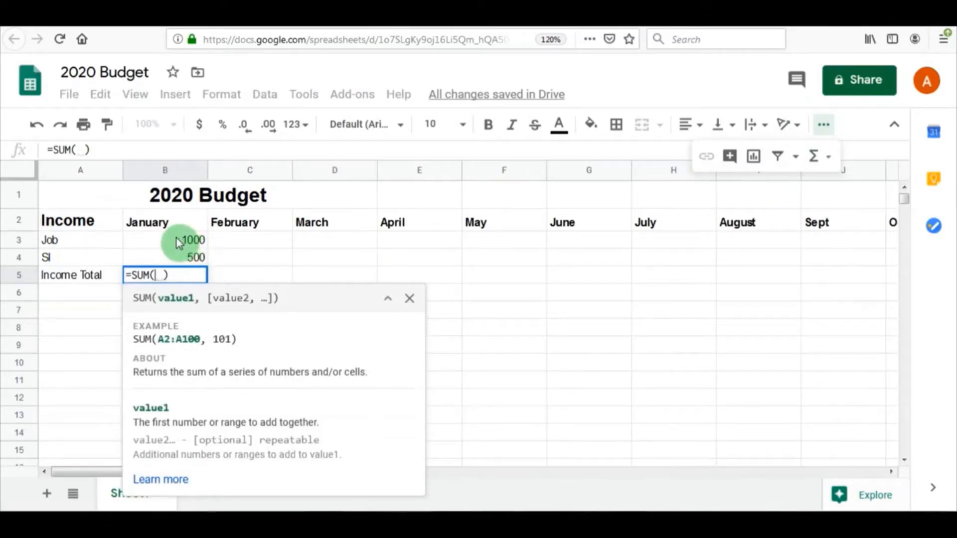
{"action": "left_click_drag", "start_coordinate": [178, 237], "coordinate": [177, 258]}
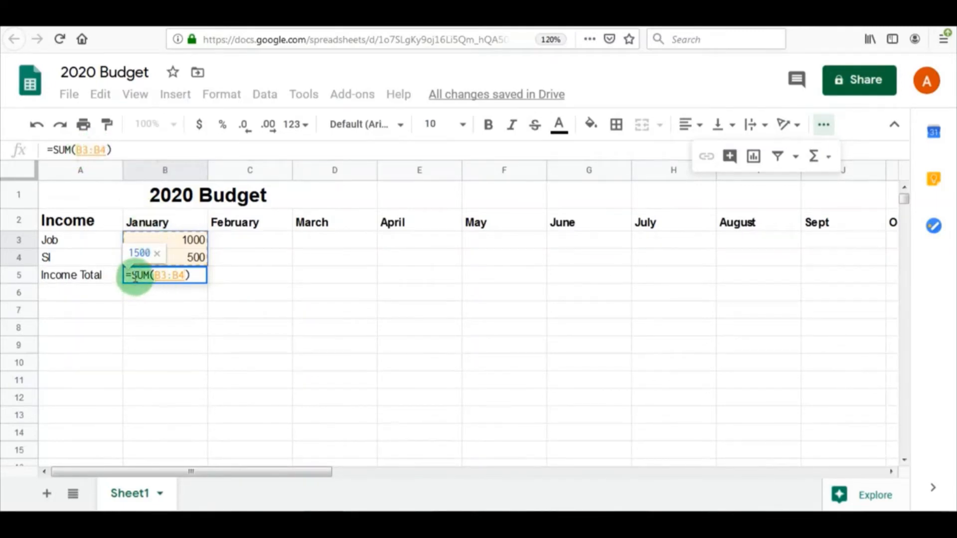
{"action": "key", "text": "Return"}
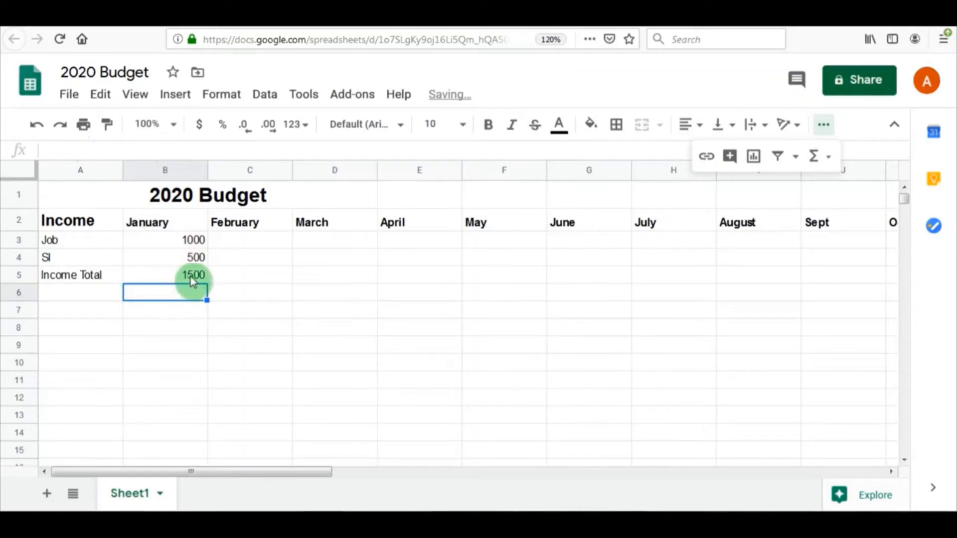
{"action": "left_click", "coordinate": [192, 280]}
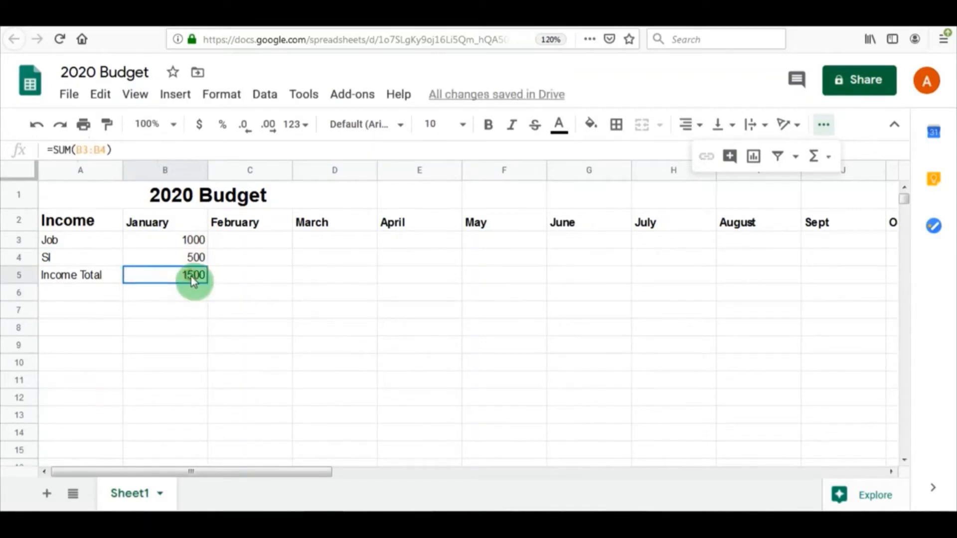
{"action": "left_click", "coordinate": [181, 241]}
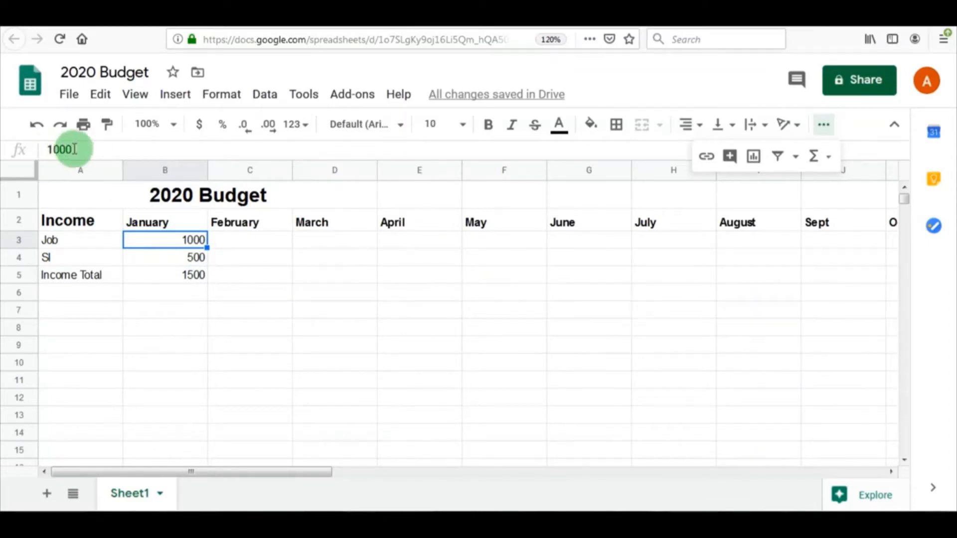
{"action": "left_click", "coordinate": [191, 277]}
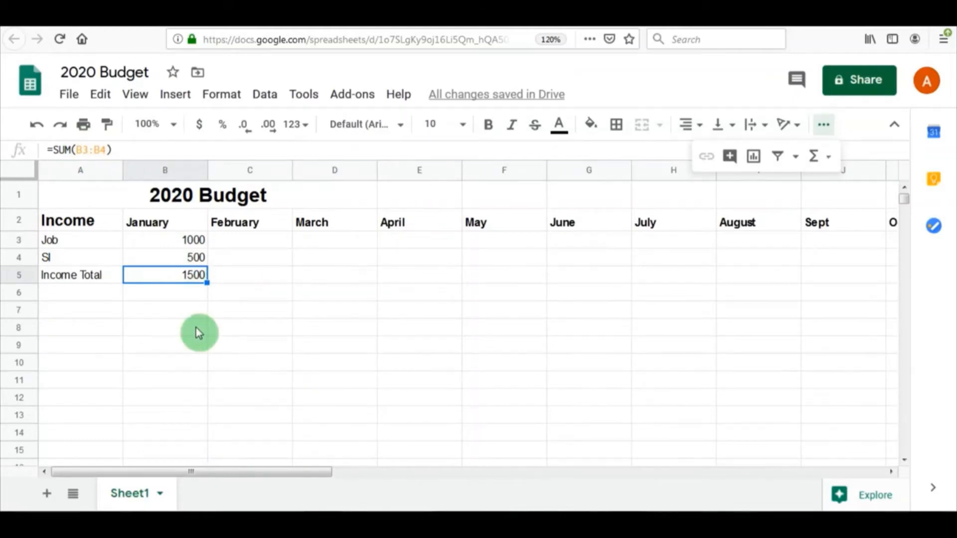
Step: Enter the heading "Expenses" in cell A7 and format it as bold with font size 14
{"action": "left_click", "coordinate": [62, 312]}
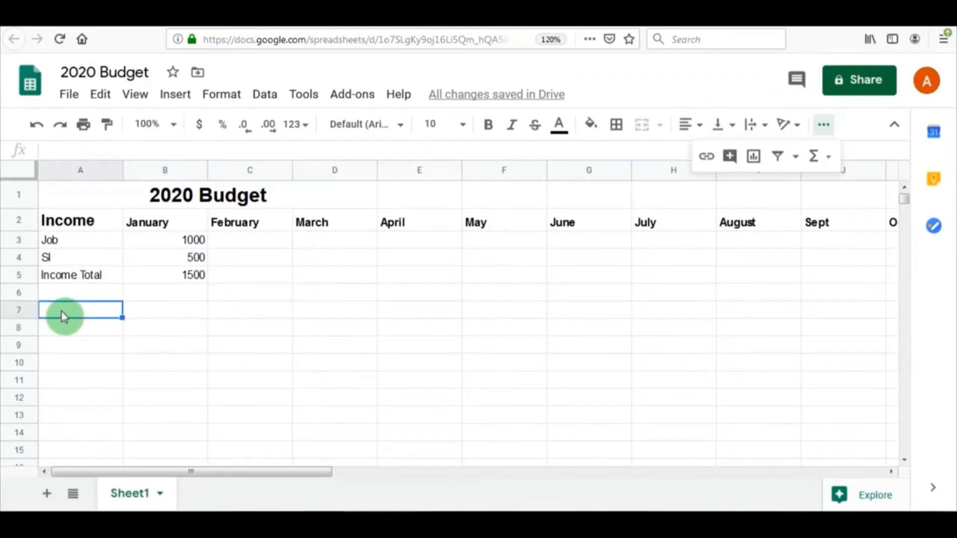
{"action": "type", "text": "Expensi"}
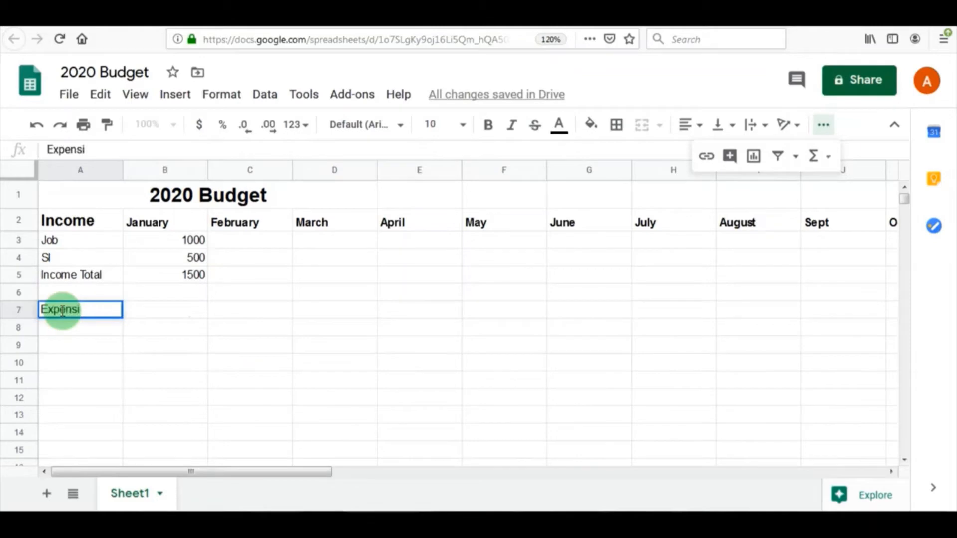
{"action": "key", "text": "BackSpace"}
{"action": "type", "text": "es"}
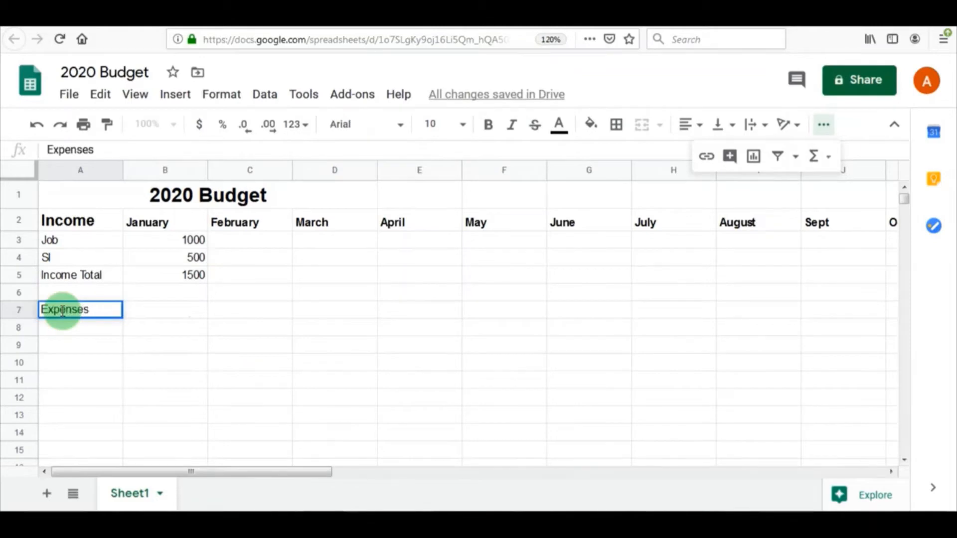
{"action": "left_click", "coordinate": [136, 333]}
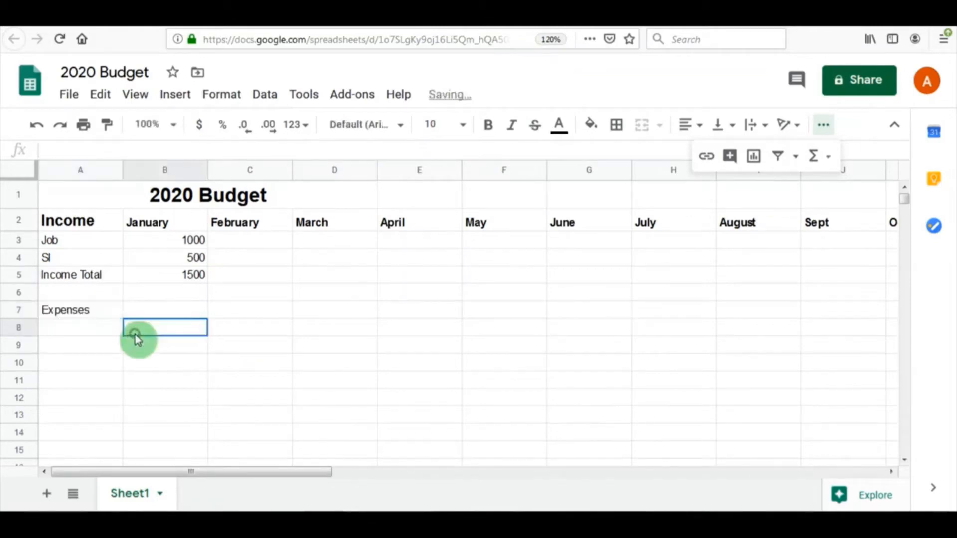
{"action": "left_click", "coordinate": [83, 309]}
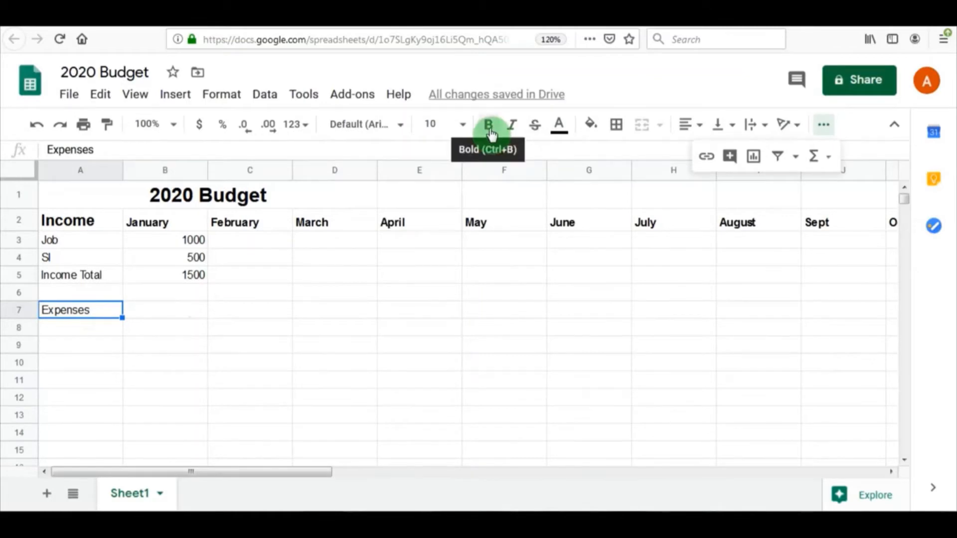
{"action": "left_click", "coordinate": [490, 130]}
{"action": "left_click", "coordinate": [460, 123]}
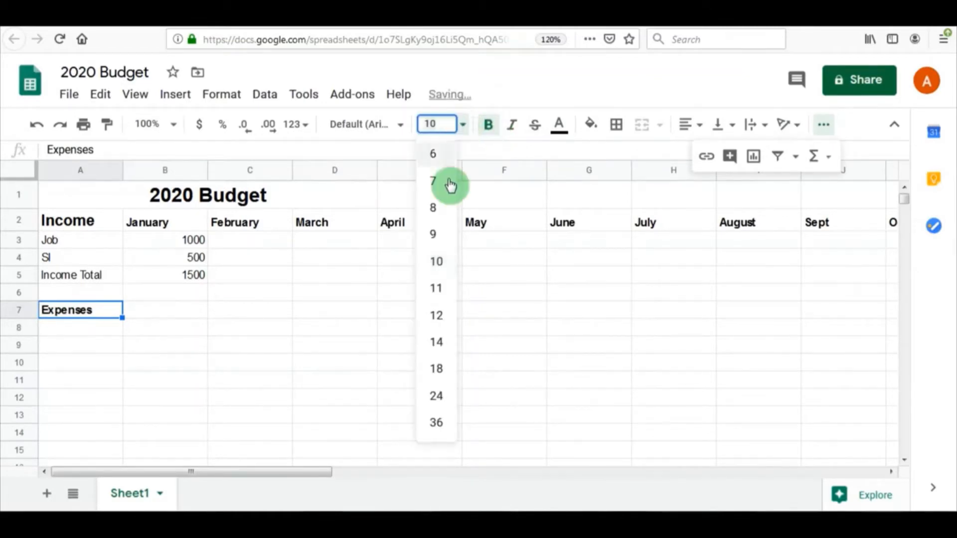
{"action": "left_click", "coordinate": [436, 342]}
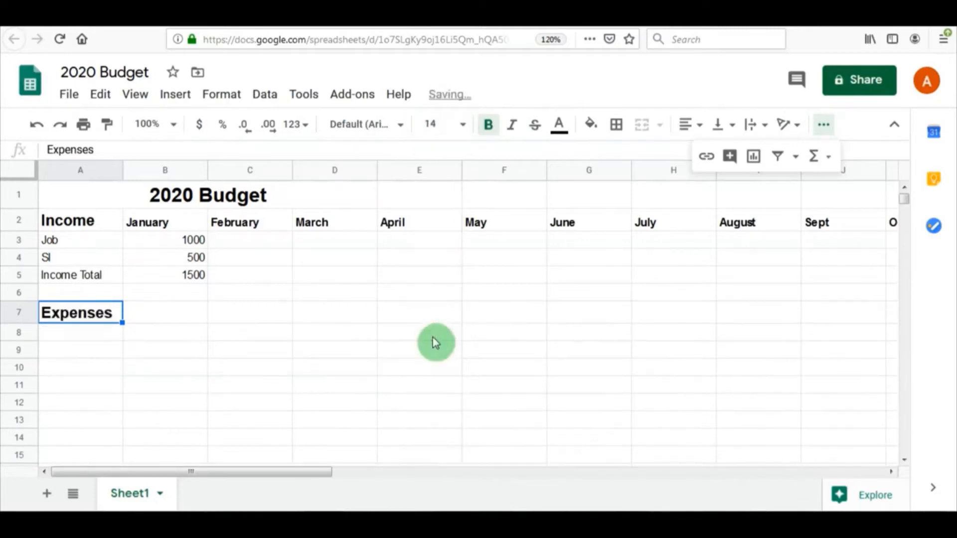
Step: Copy the January to July headings from B2:H2 into the Expenses row, starting at cell B7
{"action": "left_click", "coordinate": [100, 333]}
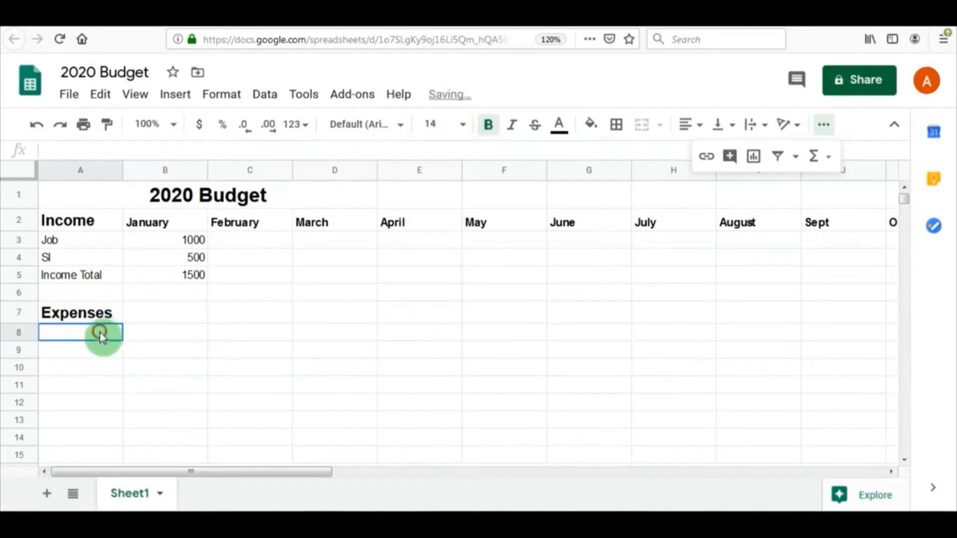
{"action": "left_click", "coordinate": [150, 319]}
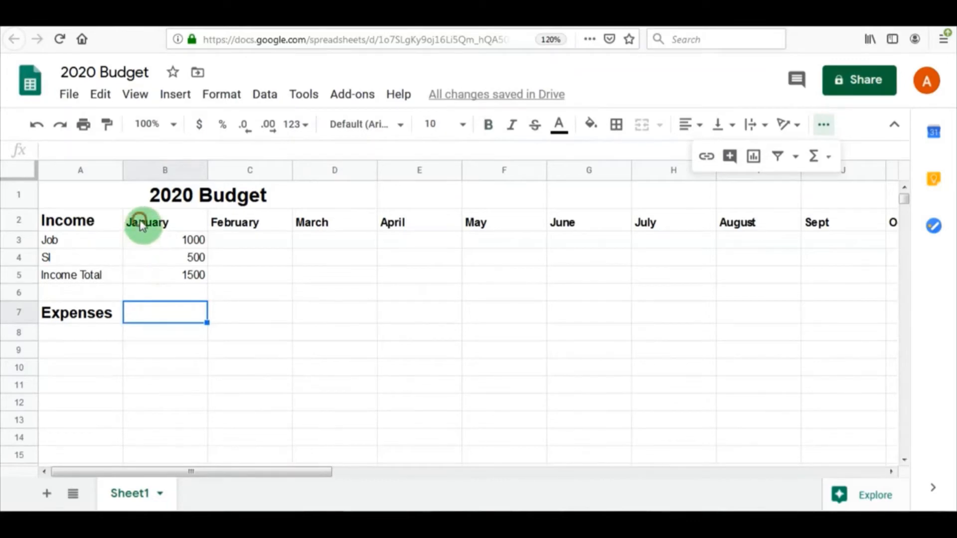
{"action": "left_click_drag", "start_coordinate": [141, 229], "coordinate": [677, 234]}
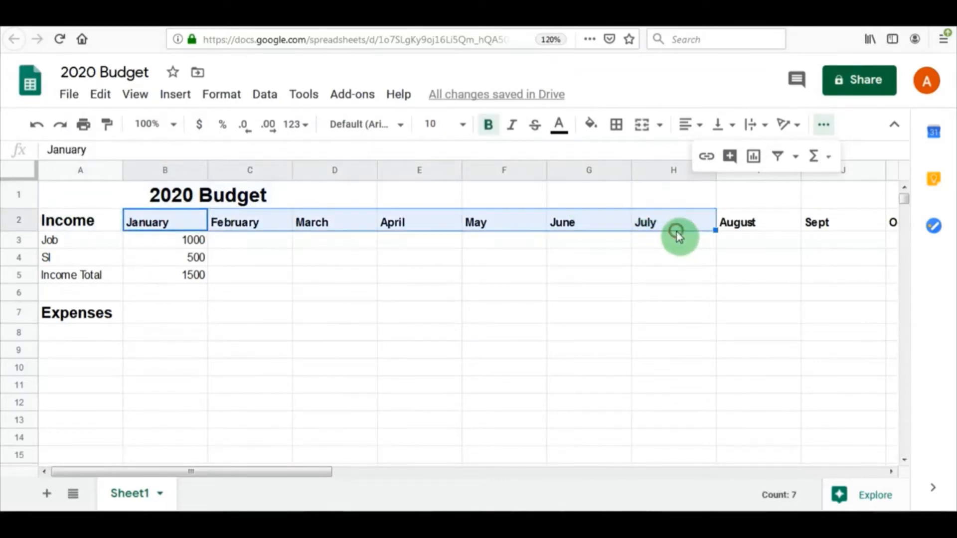
{"action": "right_click", "coordinate": [677, 233]}
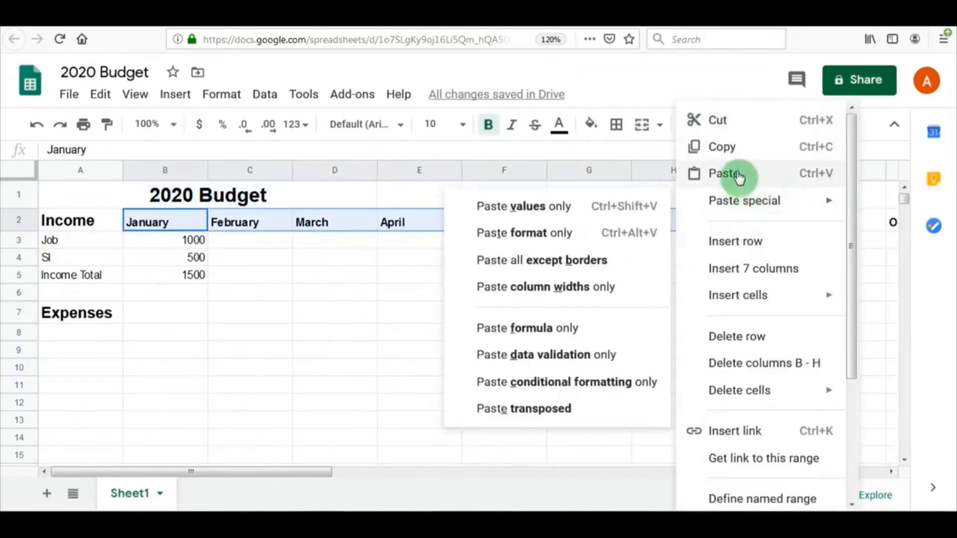
{"action": "left_click", "coordinate": [726, 146]}
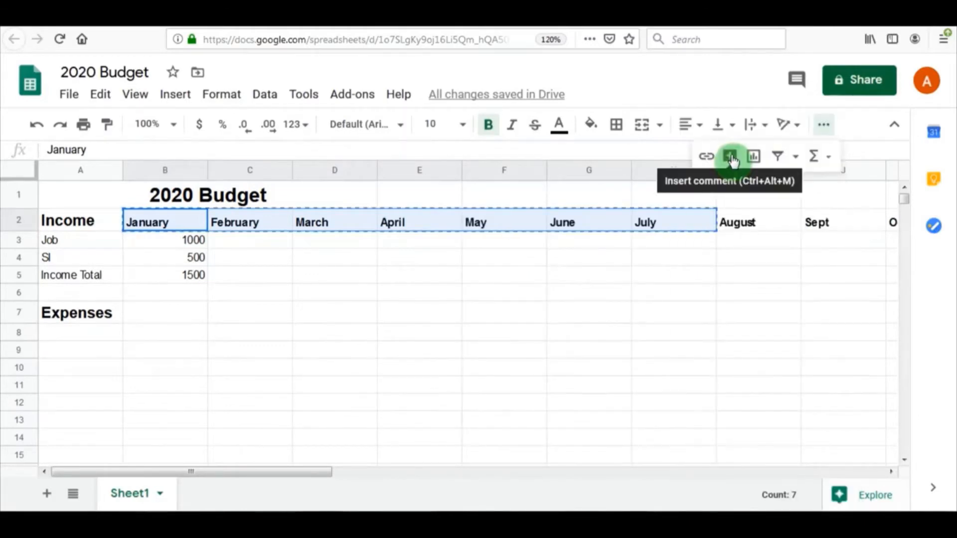
{"action": "left_click", "coordinate": [178, 312]}
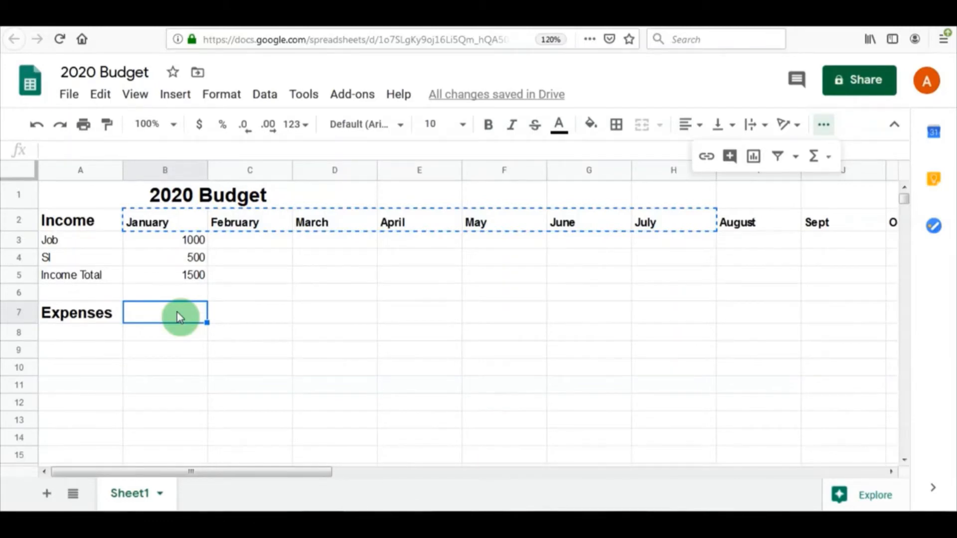
{"action": "key", "text": "ctrl+v"}
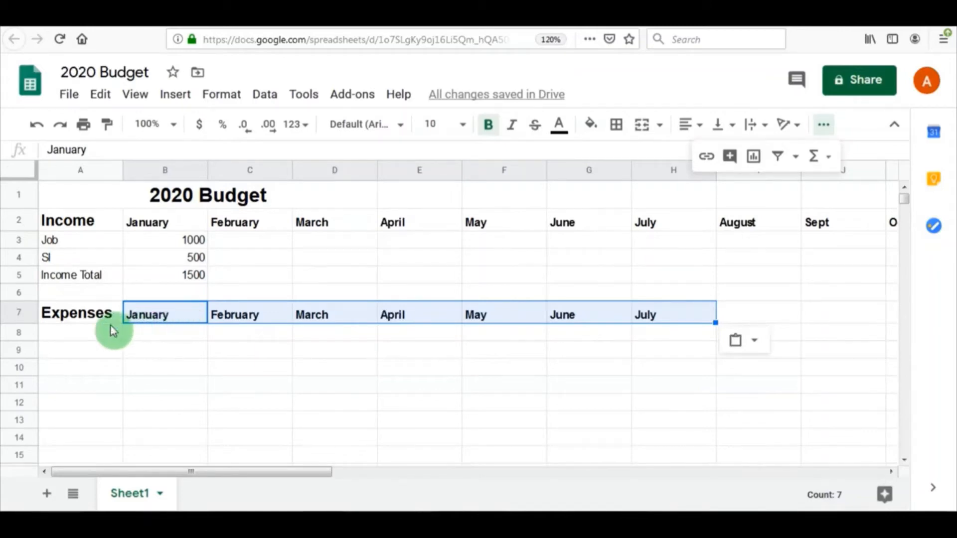
Step: List the expense categories Mortgage, Groceries, Gas and Electric in cells A8 to A11, under the Expenses heading
{"action": "left_click", "coordinate": [97, 340]}
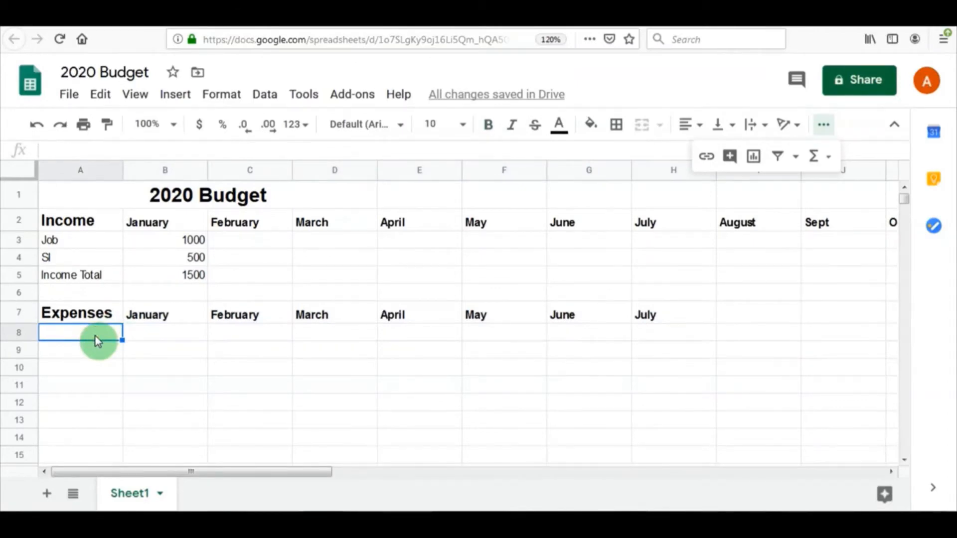
{"action": "type", "text": "Mor"}
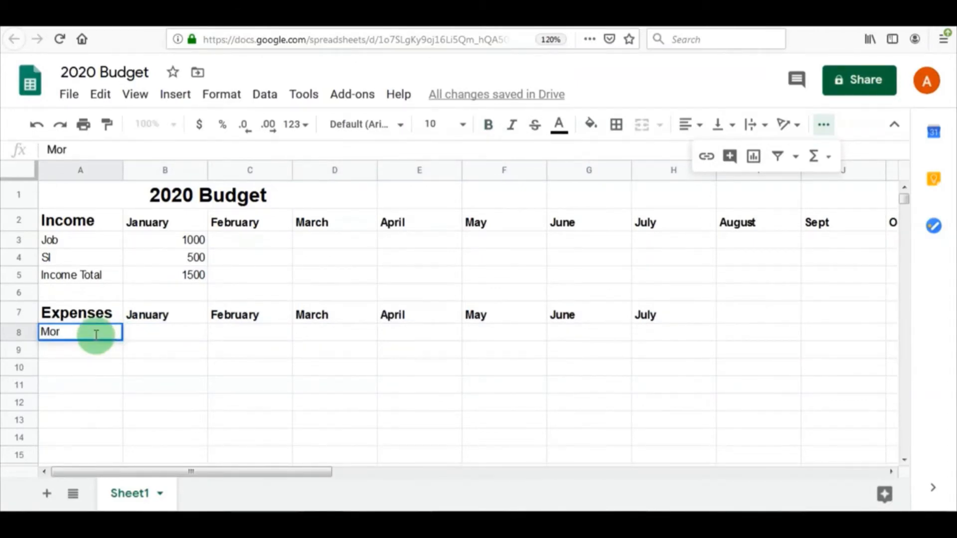
{"action": "type", "text": "tgage"}
{"action": "key", "text": "Return"}
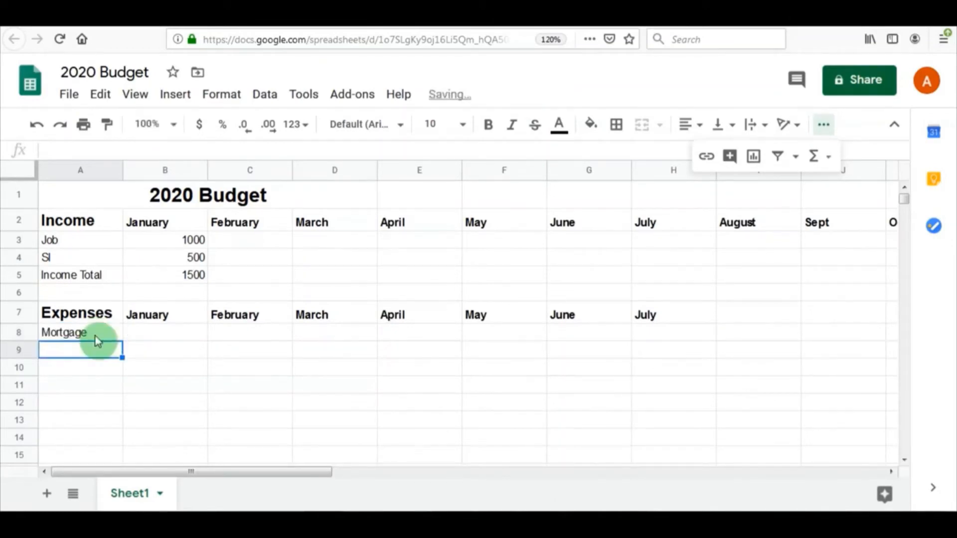
{"action": "type", "text": "Groceries"}
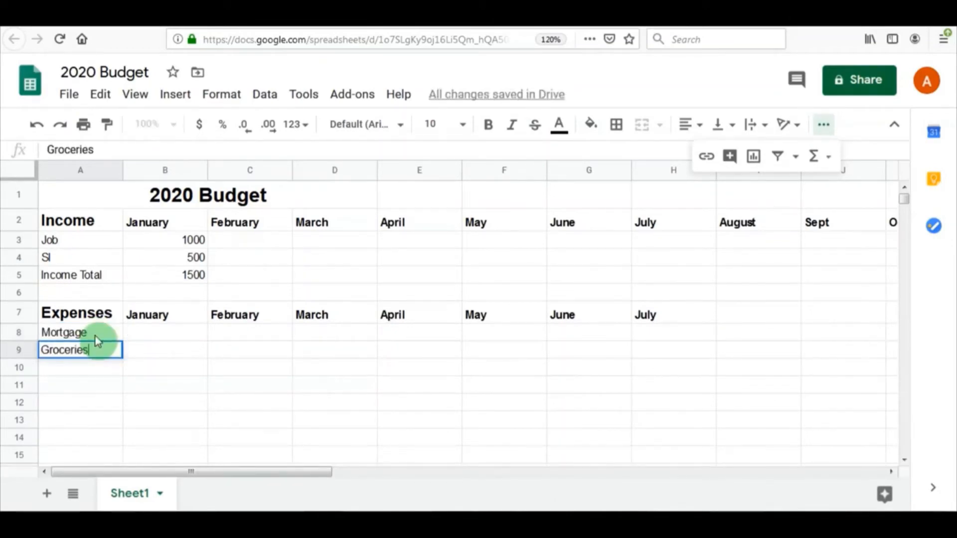
{"action": "key", "text": "Return"}
{"action": "type", "text": "Gas"}
{"action": "key", "text": "Return"}
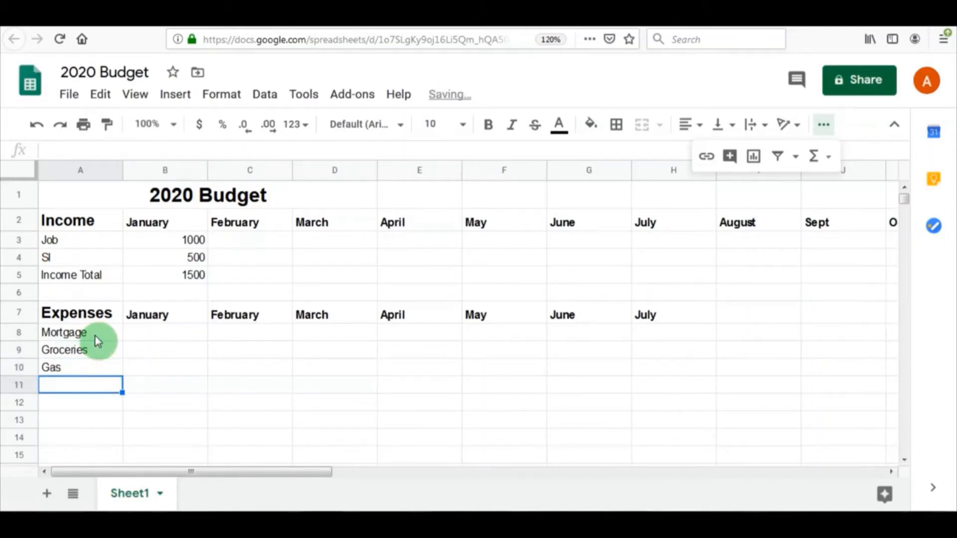
{"action": "type", "text": "Electric"}
{"action": "key", "text": "Up"}
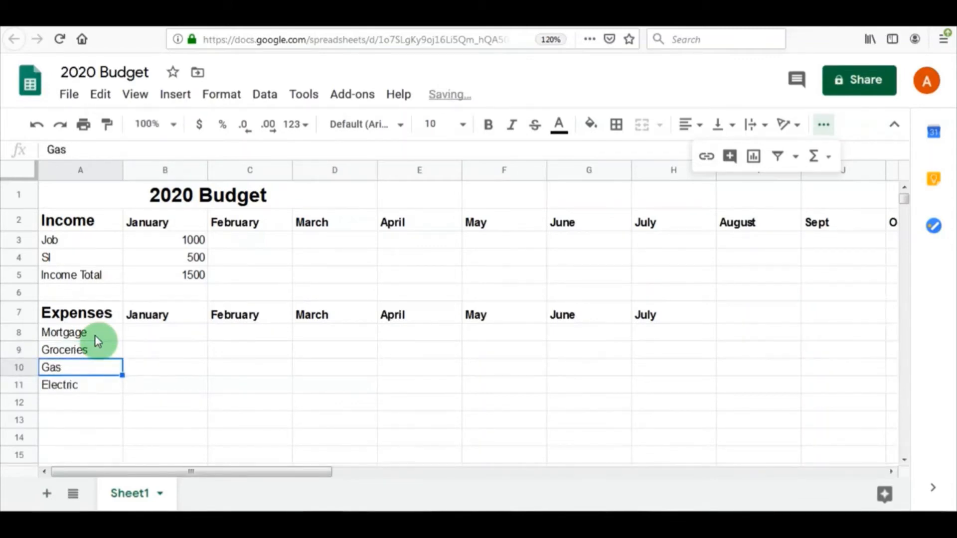
{"action": "key", "text": "Down"}
{"action": "key", "text": "Down"}
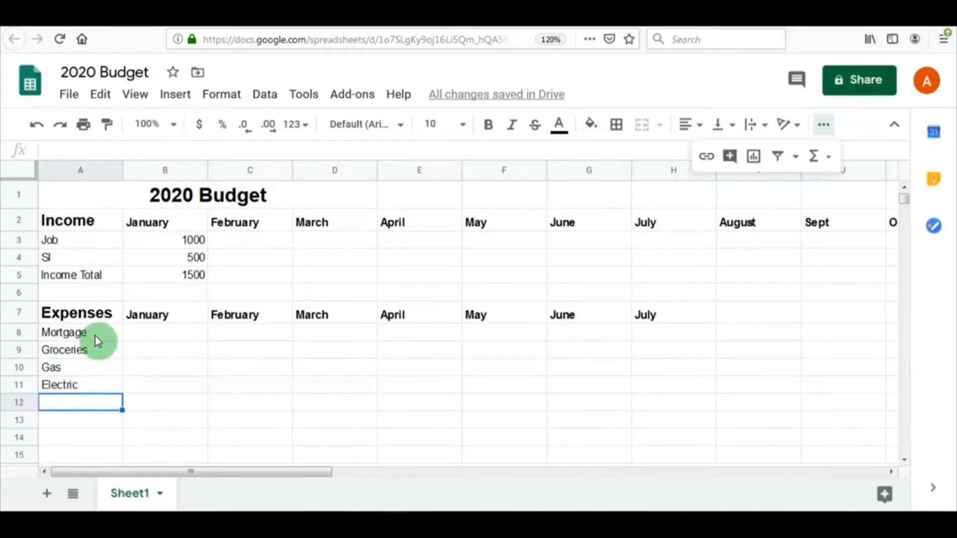
Step: Continue the expense list with Internet, Health Insurance, Car Insurance and Phone in cells A12 to A15
{"action": "type", "text": "Internet"}
{"action": "key", "text": "Return"}
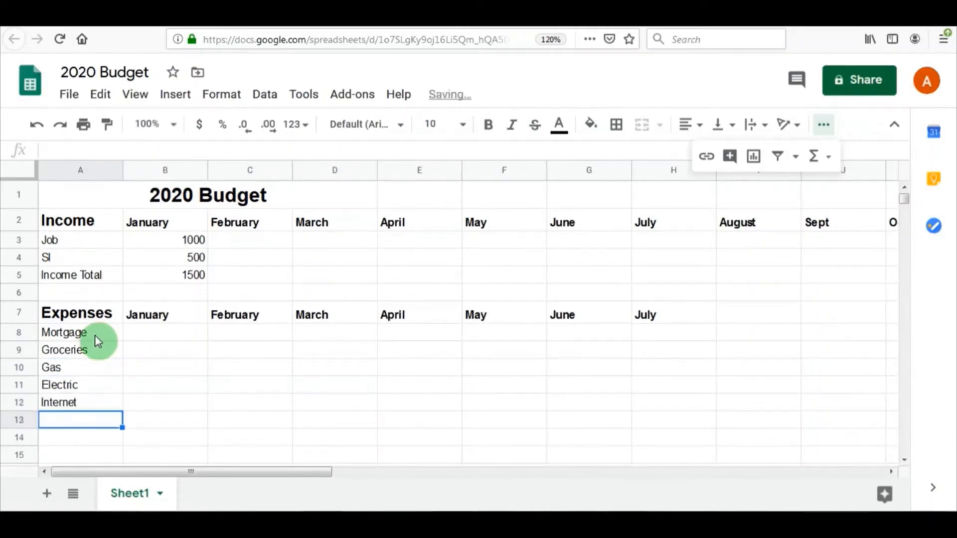
{"action": "type", "text": "Health Ins"}
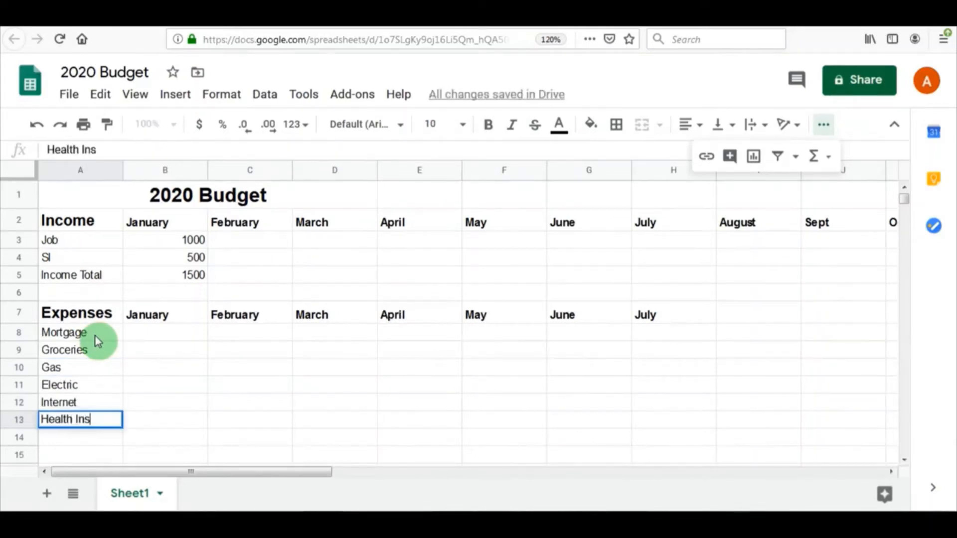
{"action": "type", "text": "urance"}
{"action": "key", "text": "Return"}
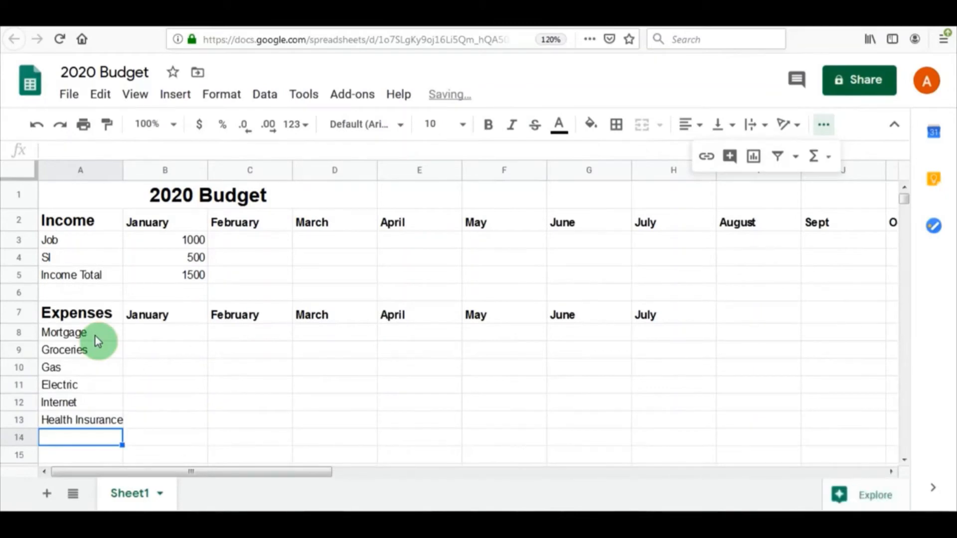
{"action": "type", "text": "Car Insurance"}
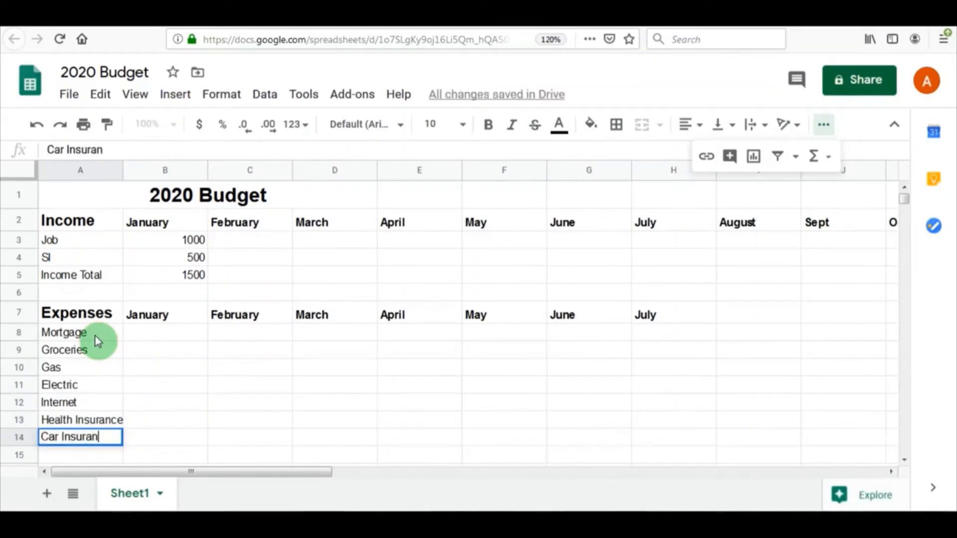
{"action": "key", "text": "Return"}
{"action": "type", "text": "Phone"}
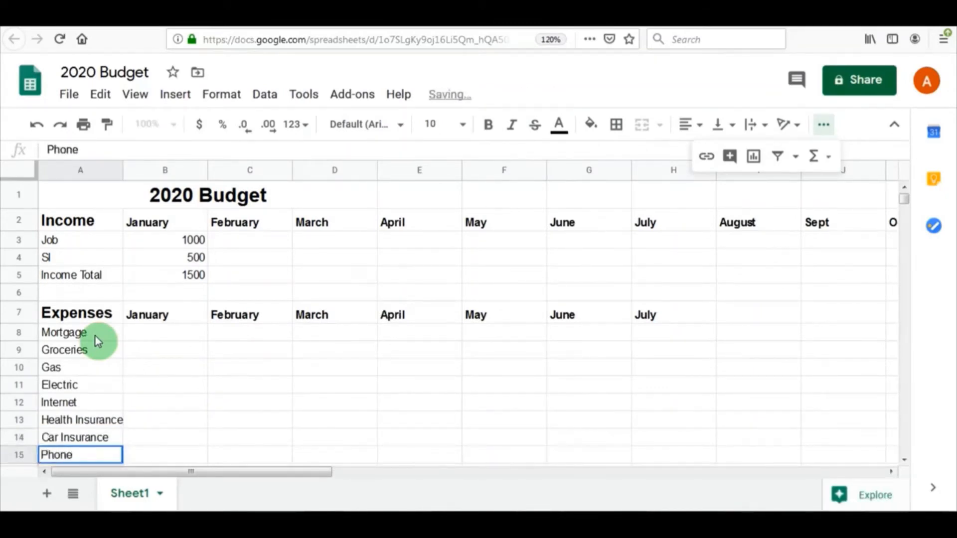
Step: Enter the January expenses in B8 to B11: 1100 for Mortgage, 200 for Groceries, 100 for Gas and 130 for Electric
{"action": "left_click", "coordinate": [181, 333]}
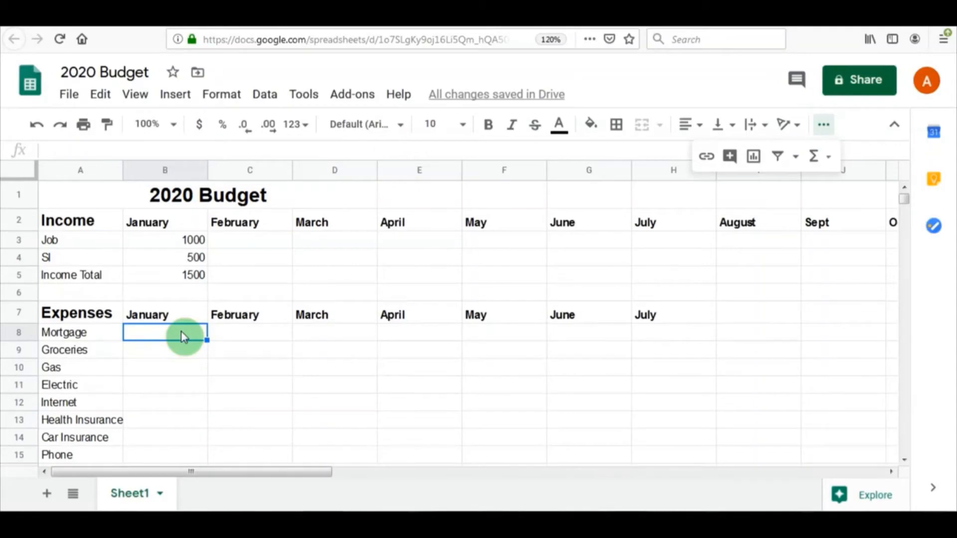
{"action": "type", "text": "1100"}
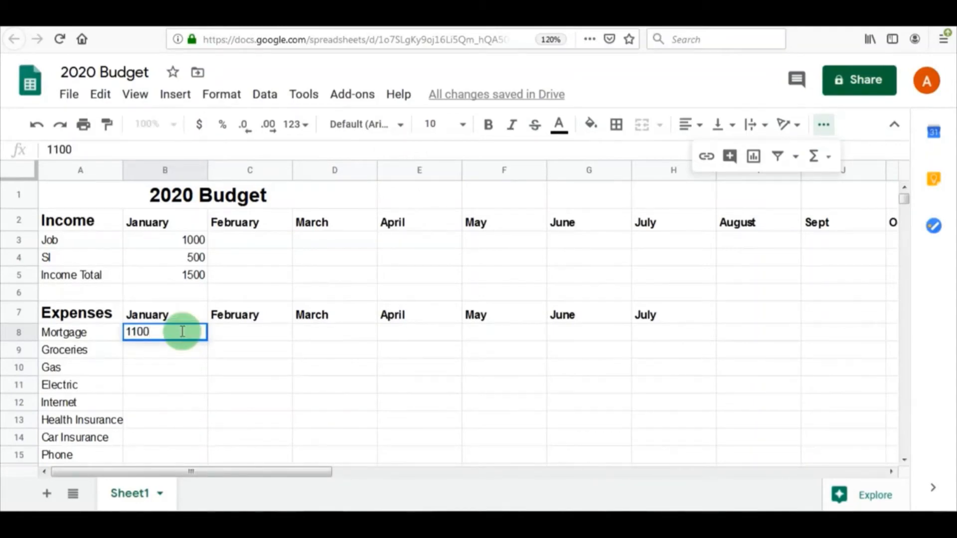
{"action": "key", "text": "Return"}
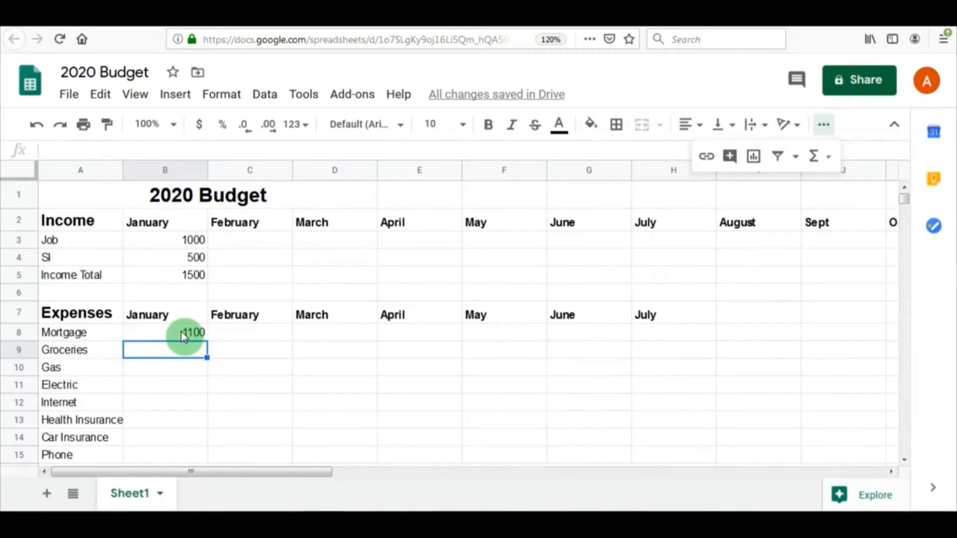
{"action": "type", "text": "200"}
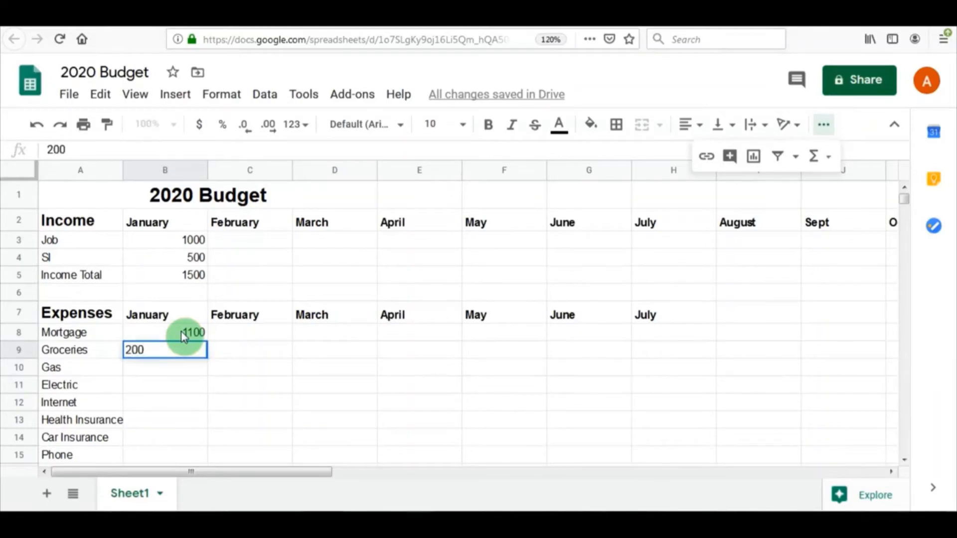
{"action": "key", "text": "Return"}
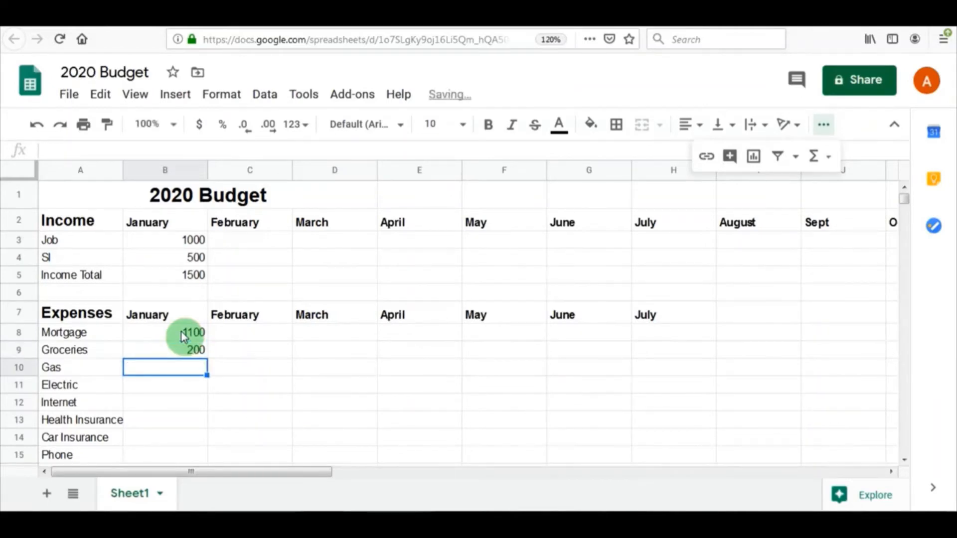
{"action": "type", "text": "100"}
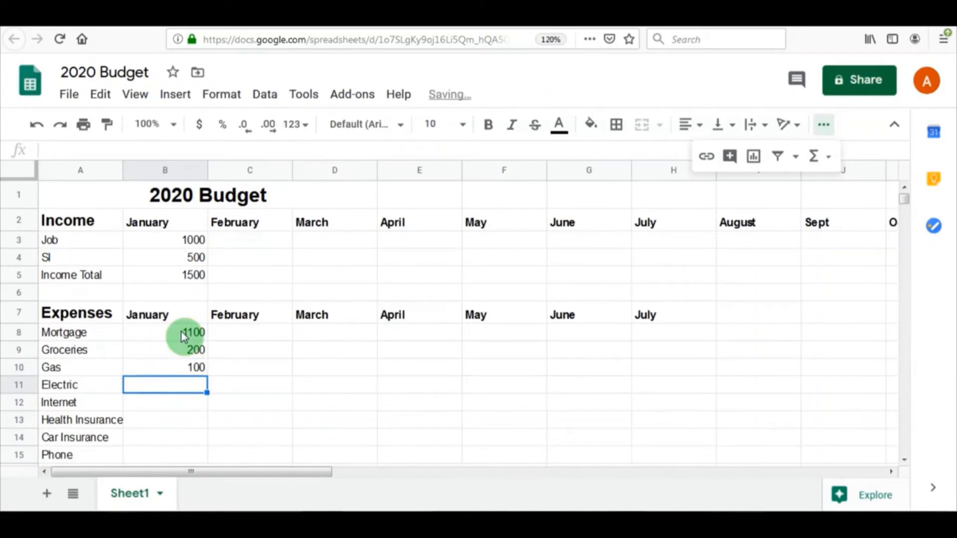
{"action": "type", "text": "130"}
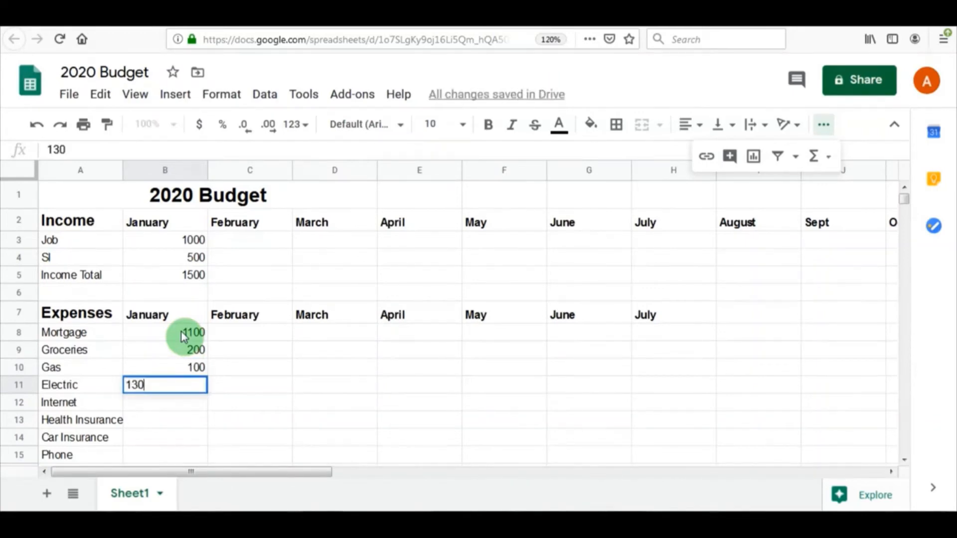
{"action": "key", "text": "Return"}
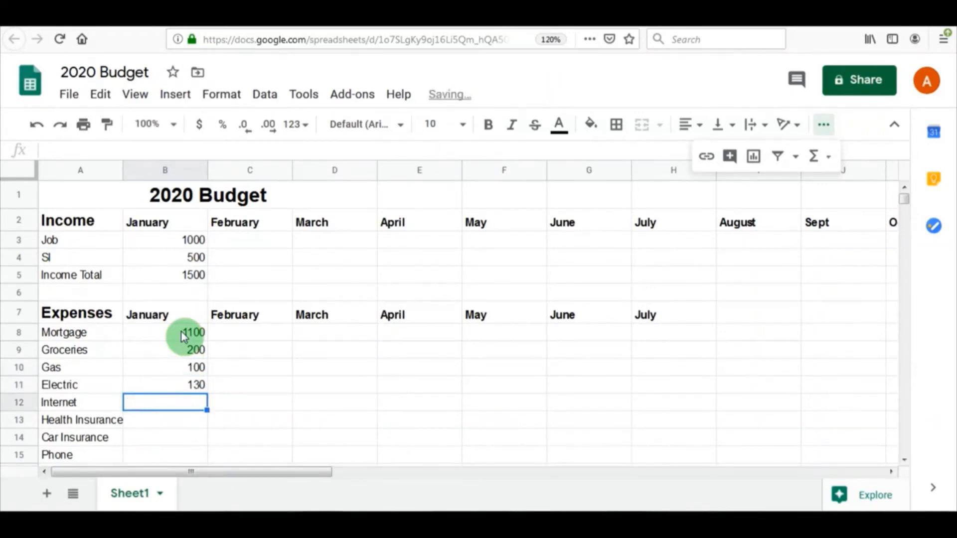
Step: Enter the January expenses in B12 to B15: 100 for Internet, 250 for Health Insurance, 80 for Car Insurance and 100 for Phone
{"action": "type", "text": "100"}
{"action": "key", "text": "Return"}
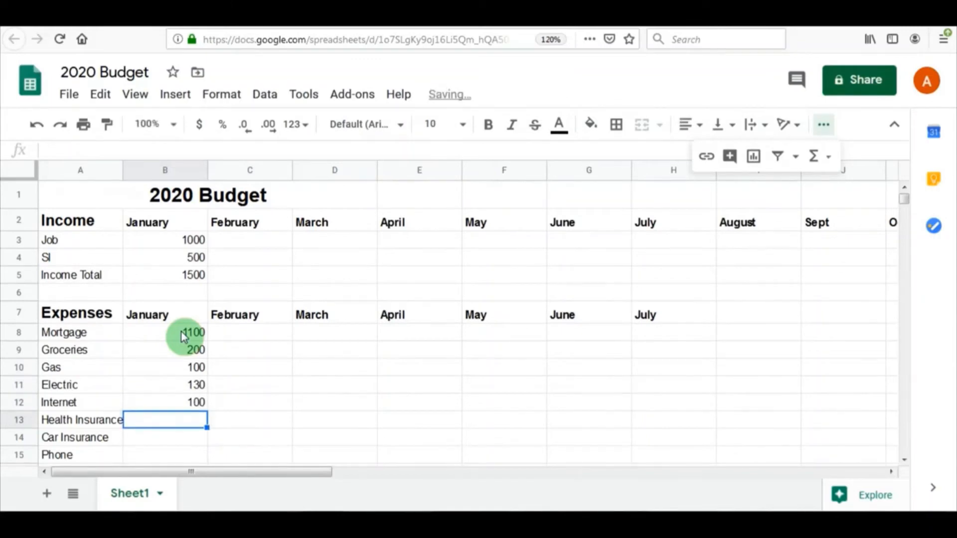
{"action": "type", "text": "250"}
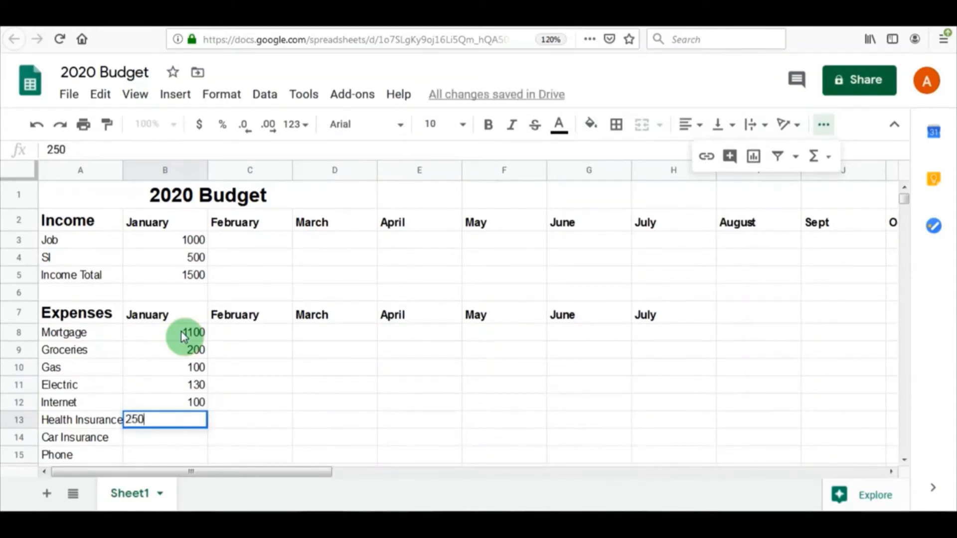
{"action": "key", "text": "Return"}
{"action": "type", "text": "80"}
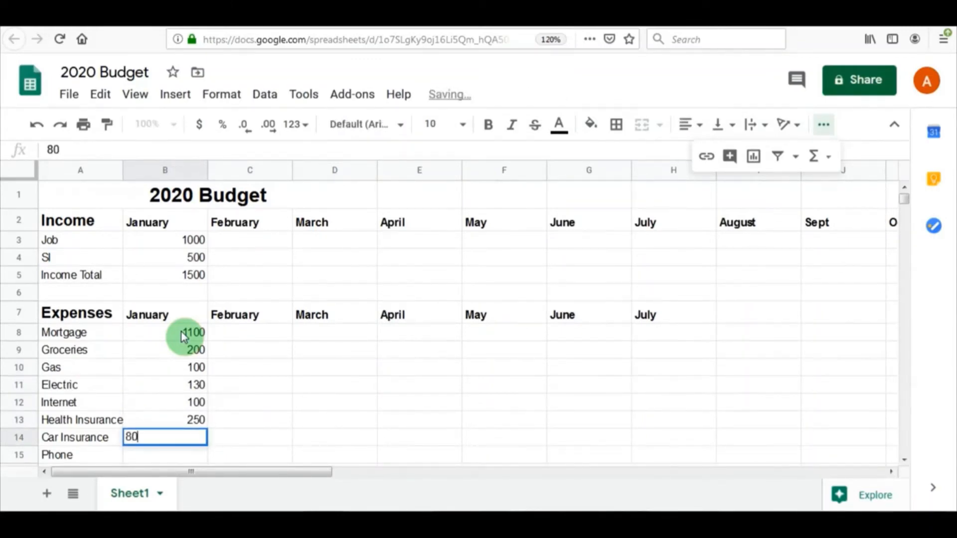
{"action": "key", "text": "Return"}
{"action": "type", "text": "100"}
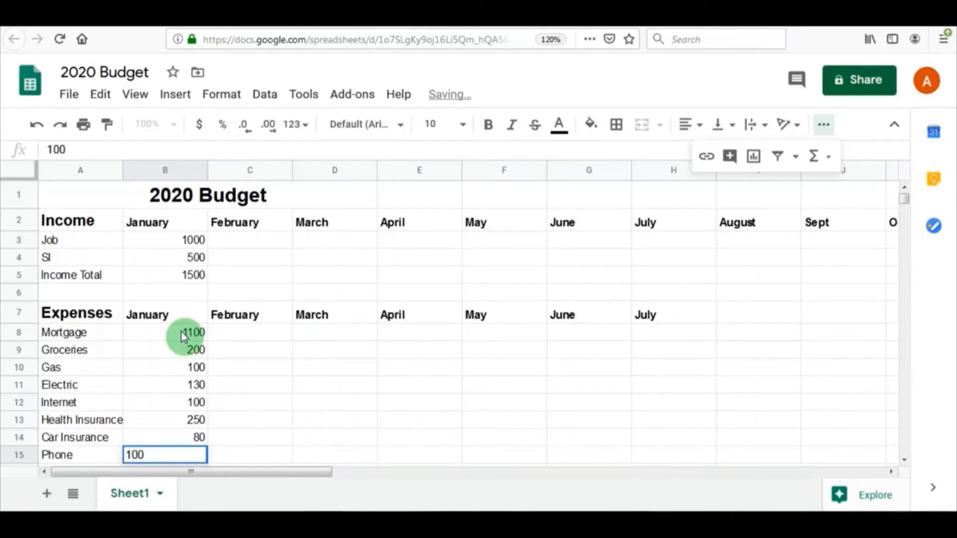
{"action": "key", "text": "Return"}
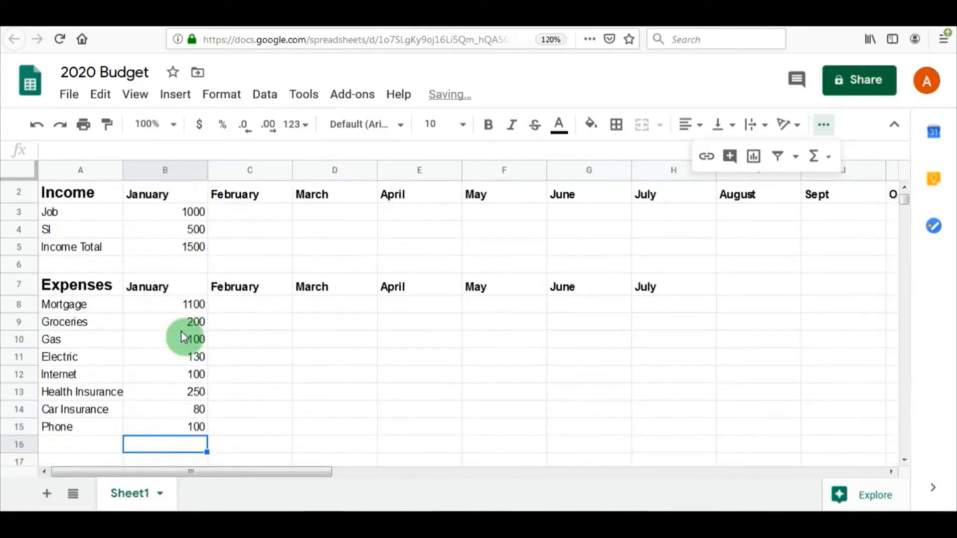
Step: Enter the label "Expenses Total" in cell A16, below the expense categories
{"action": "key", "text": "Left"}
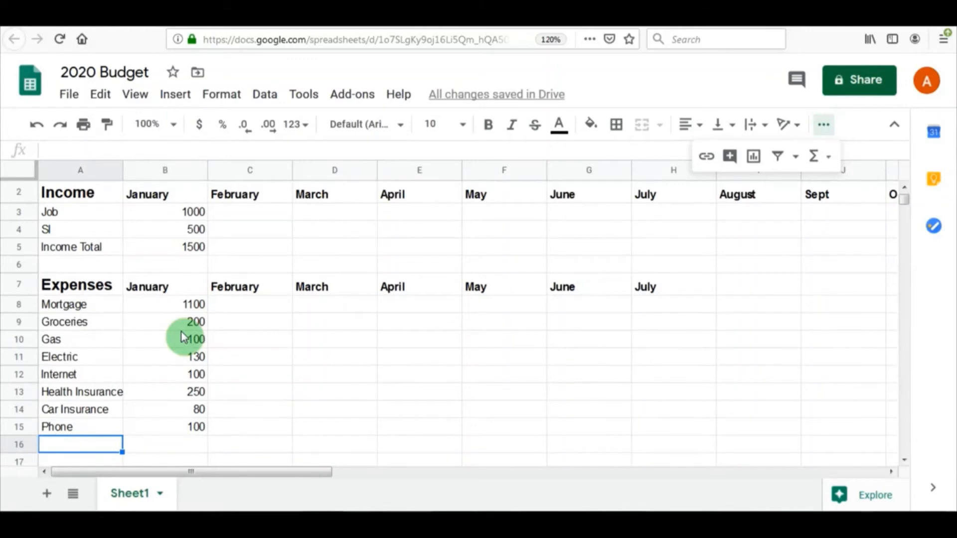
{"action": "key", "text": "Return"}
{"action": "type", "text": "Expen"}
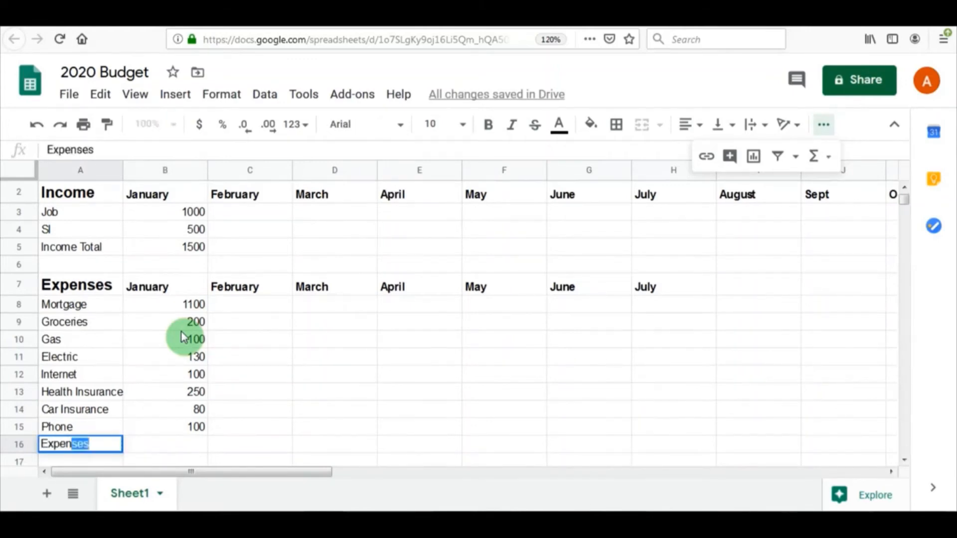
{"action": "type", "text": "ses Total"}
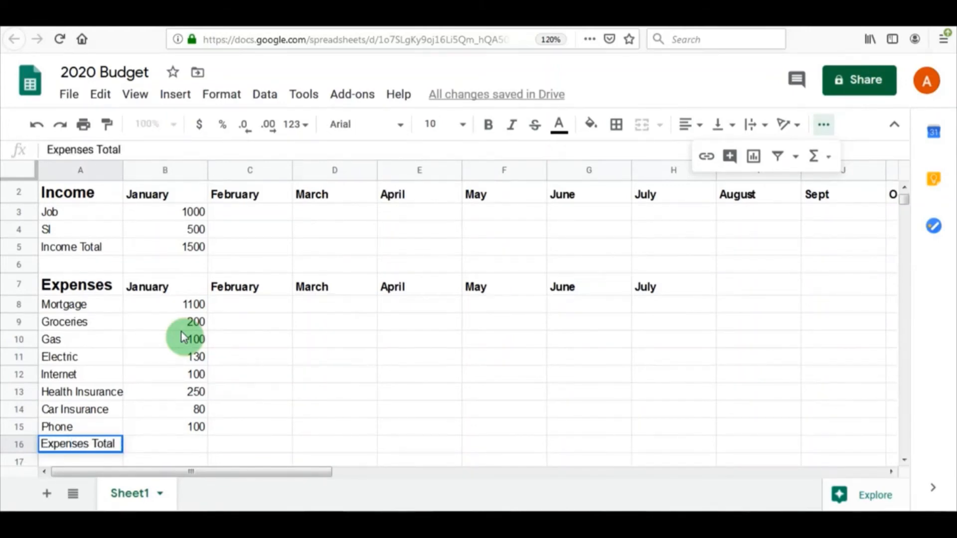
Step: Total the January expenses in cell B16 with the SUM function over B8:B15
{"action": "key", "text": "Tab"}
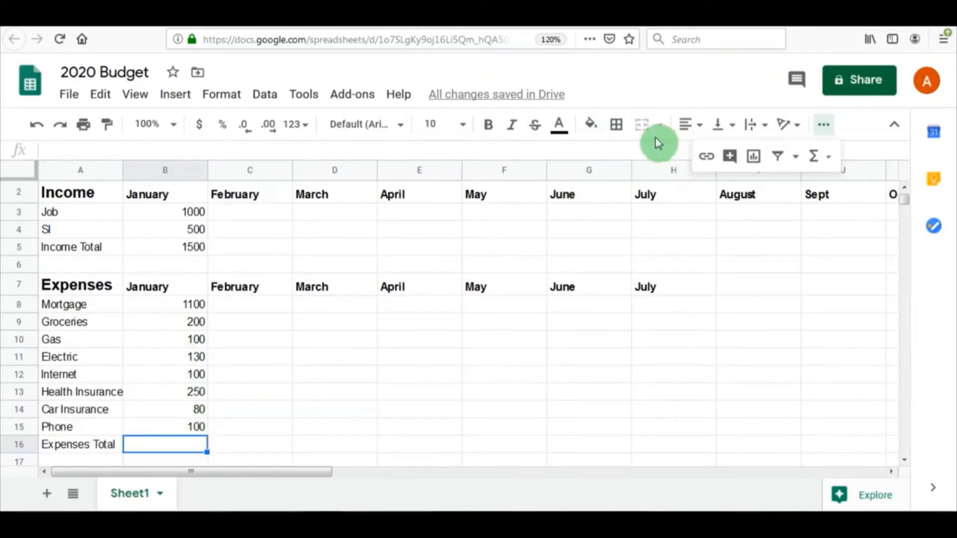
{"action": "left_click", "coordinate": [816, 158]}
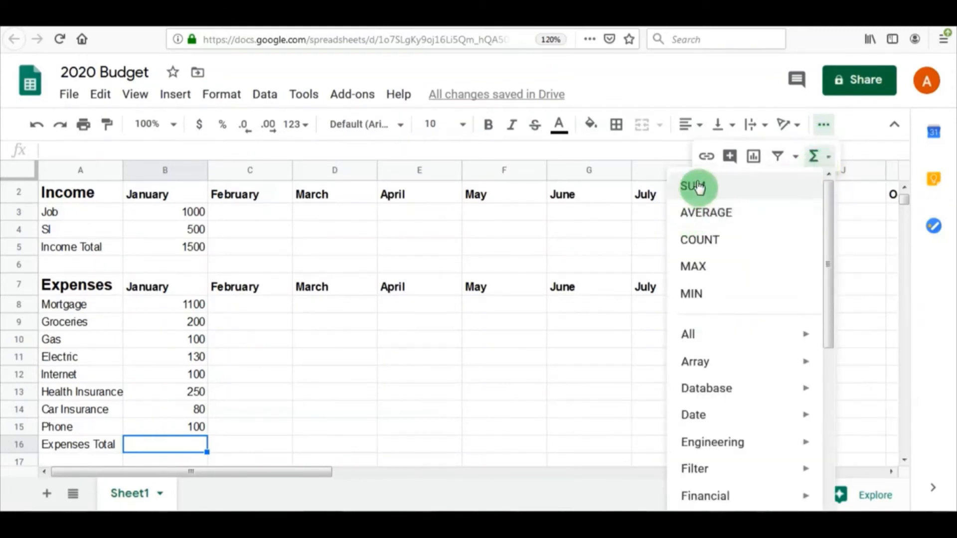
{"action": "left_click", "coordinate": [696, 182]}
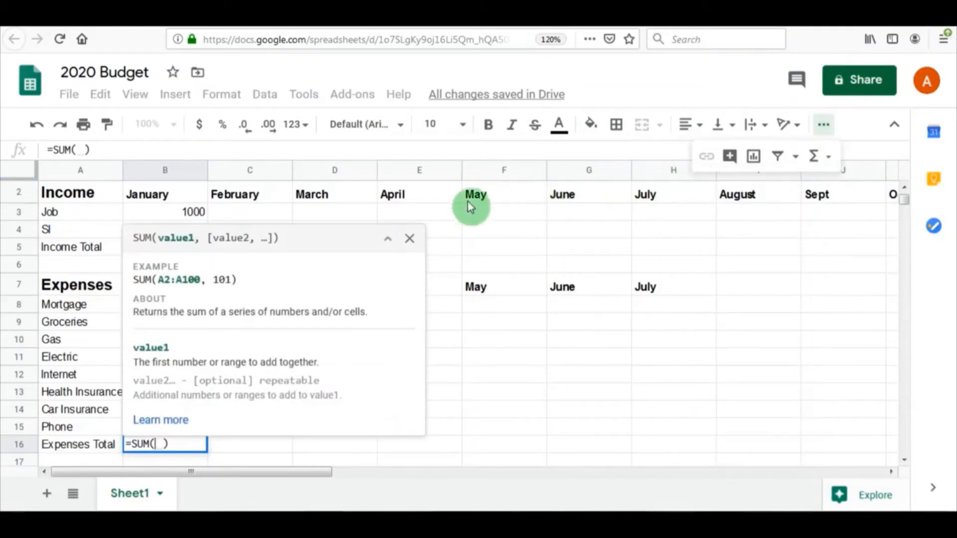
{"action": "left_click", "coordinate": [410, 241]}
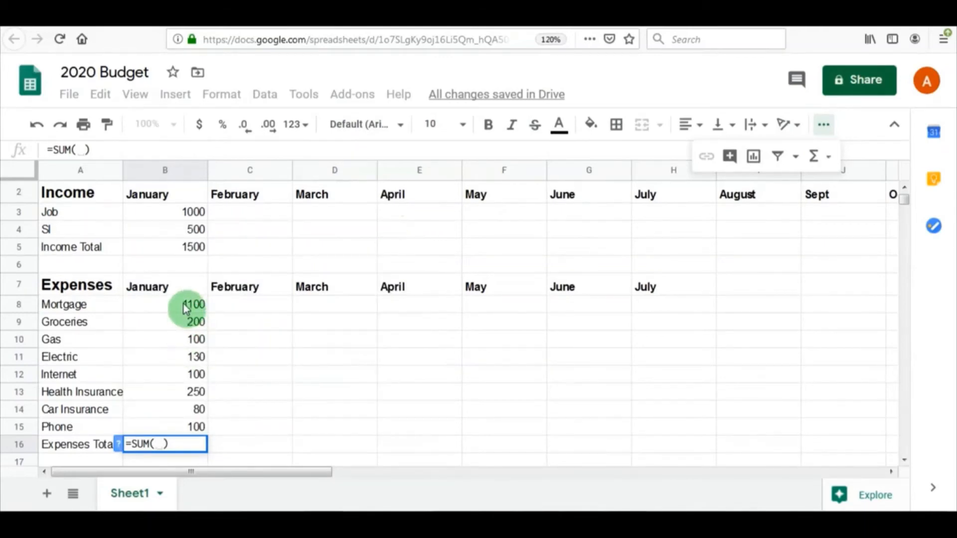
{"action": "left_click_drag", "start_coordinate": [183, 303], "coordinate": [172, 424]}
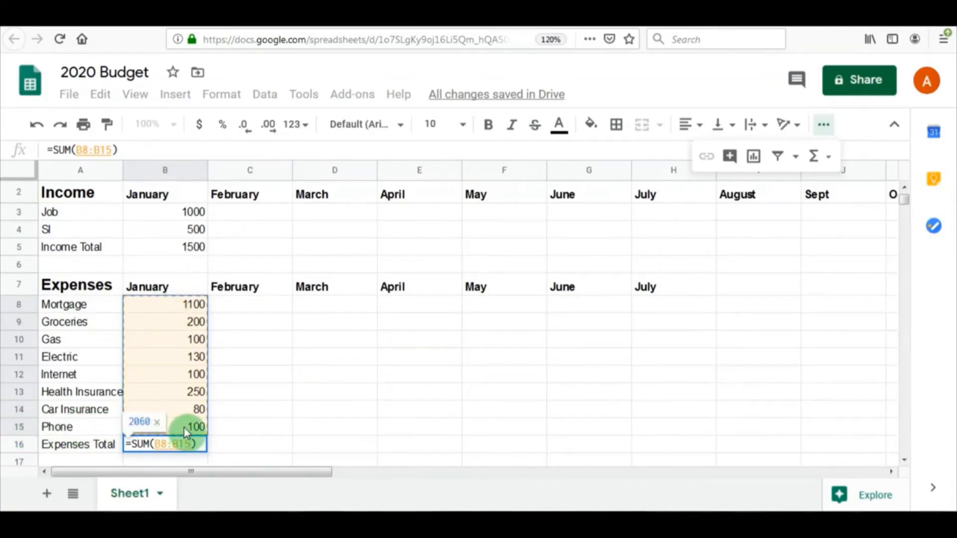
{"action": "key", "text": "Return"}
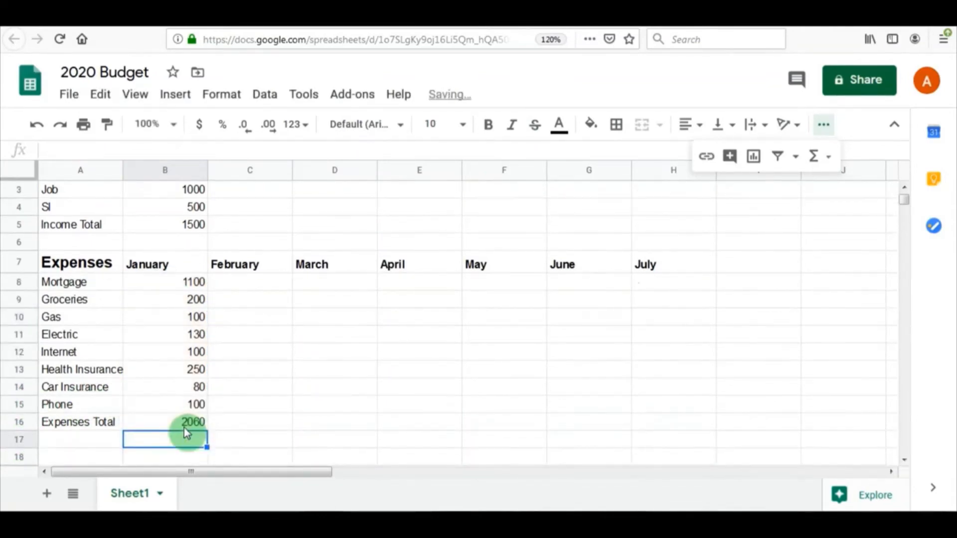
Step: Enter the label "Budget Total" in cell A18, two rows below Expenses Total
{"action": "left_click", "coordinate": [196, 424]}
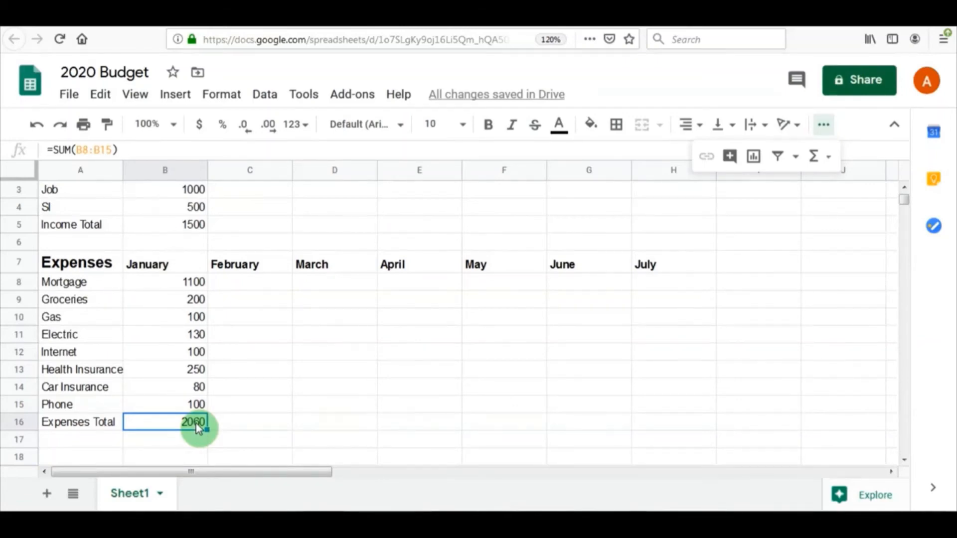
{"action": "key", "text": "Down"}
{"action": "key", "text": "Down"}
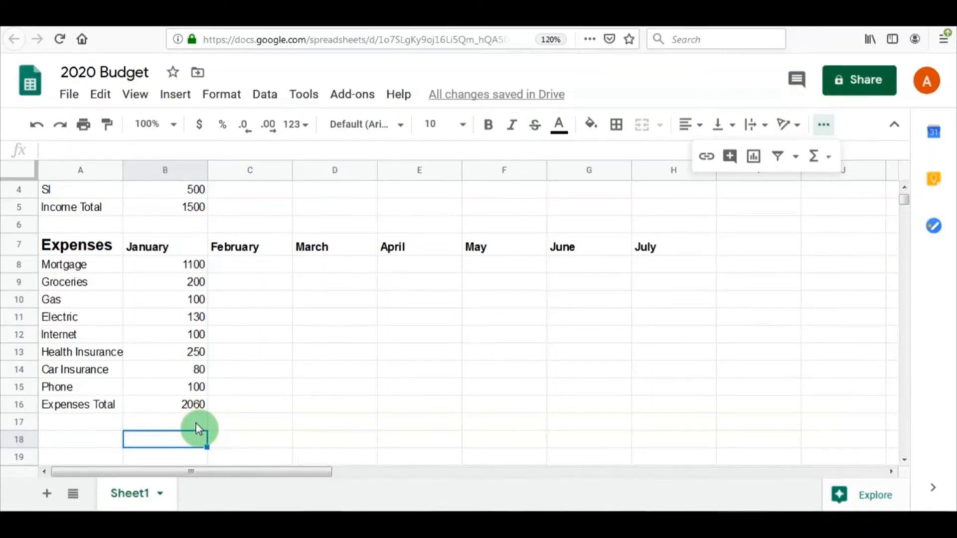
{"action": "key", "text": "Left"}
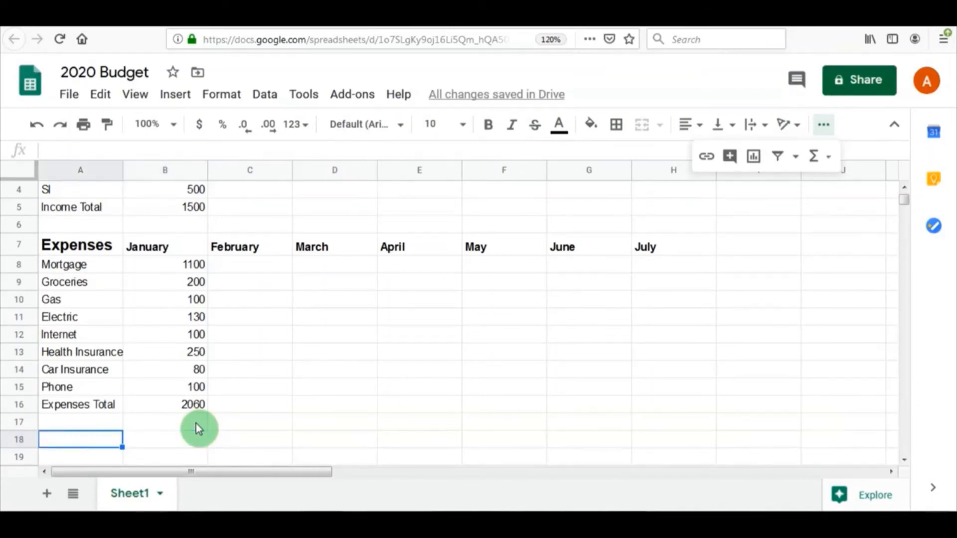
{"action": "type", "text": "Bu"}
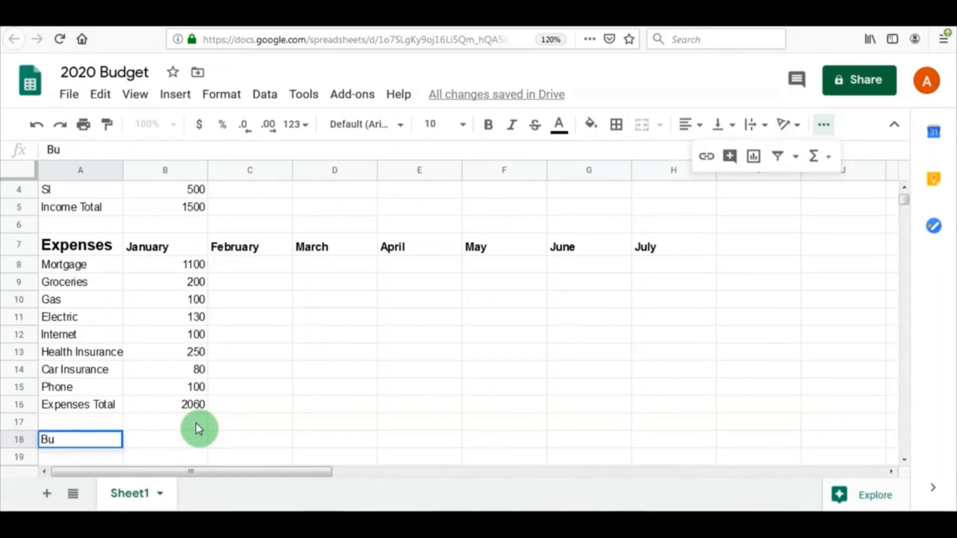
{"action": "type", "text": "dget Total"}
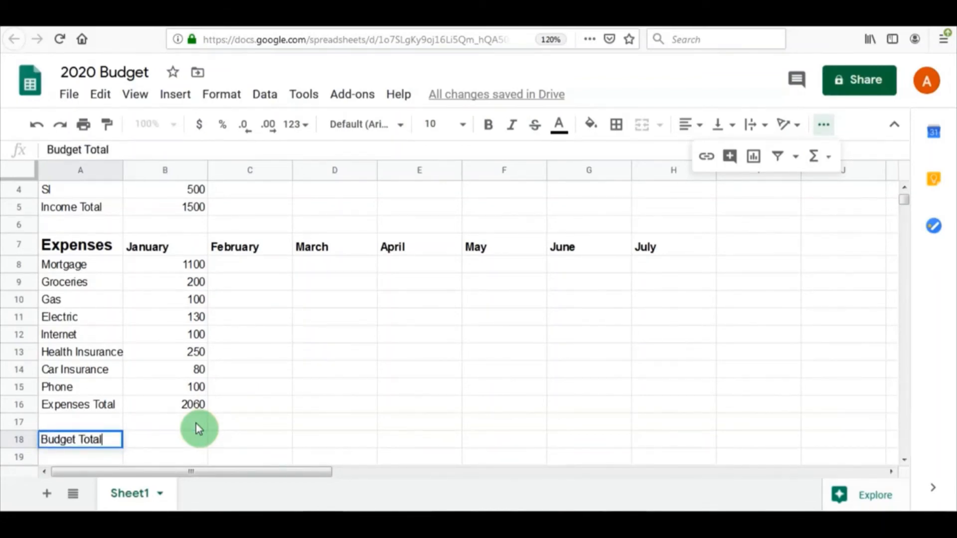
{"action": "key", "text": "Tab"}
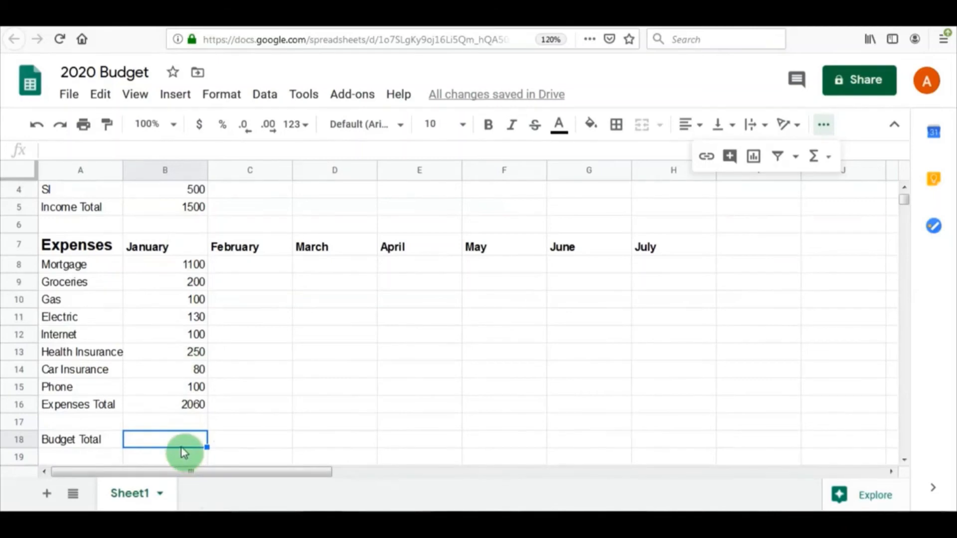
Step: Calculate the January budget total in cell B18 with the formula =AVERAGE(B5-B16), using the AVERAGE function
{"action": "left_click", "coordinate": [815, 164]}
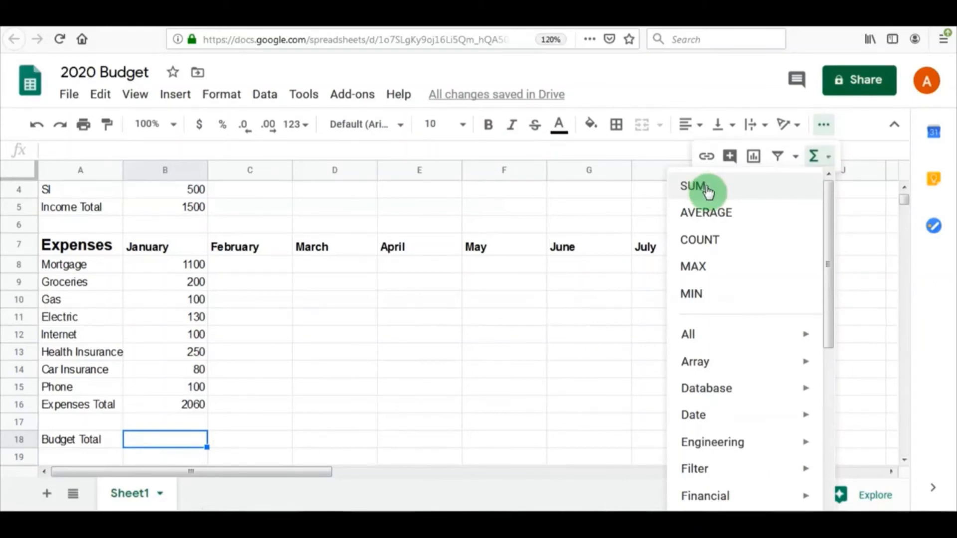
{"action": "scroll", "coordinate": [718, 205], "scroll_direction": "down", "scroll_amount": 1}
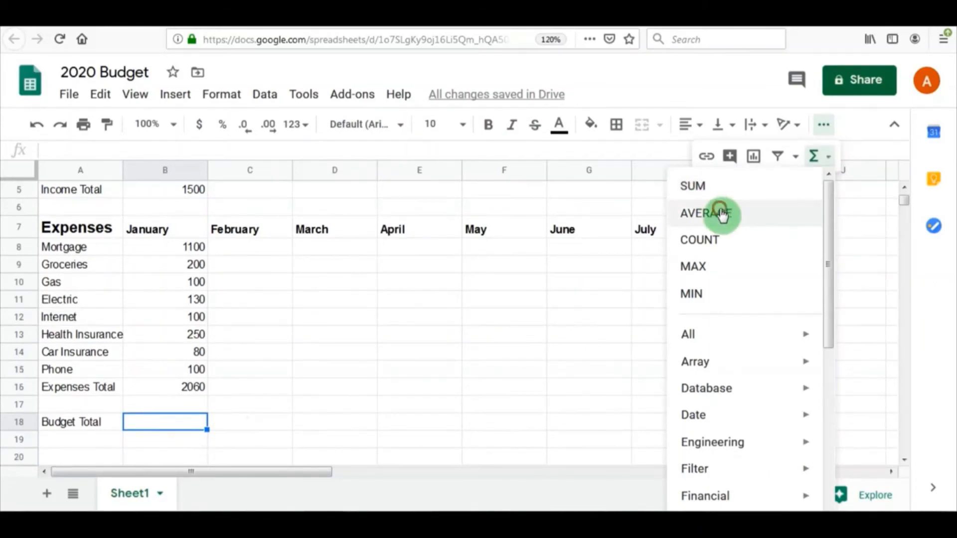
{"action": "left_click", "coordinate": [722, 214]}
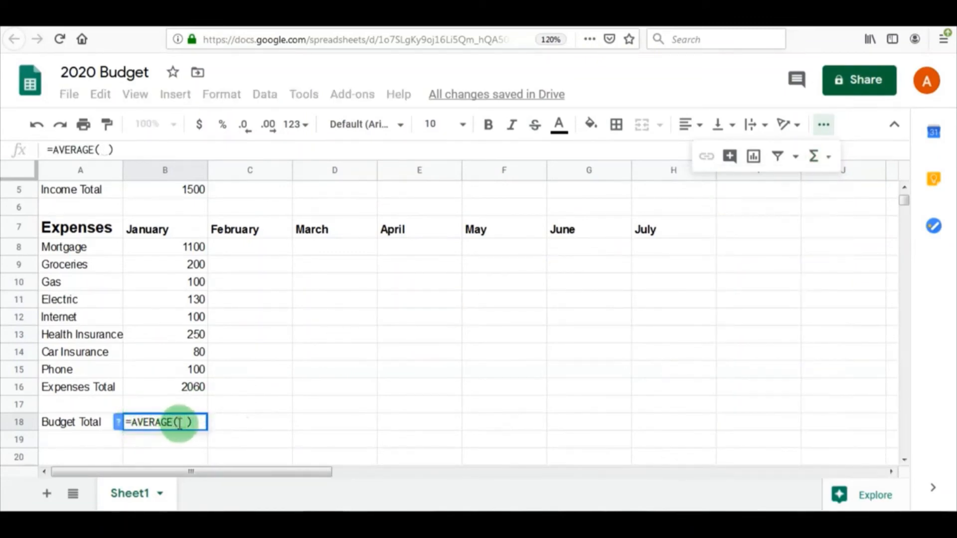
{"action": "left_click", "coordinate": [193, 388]}
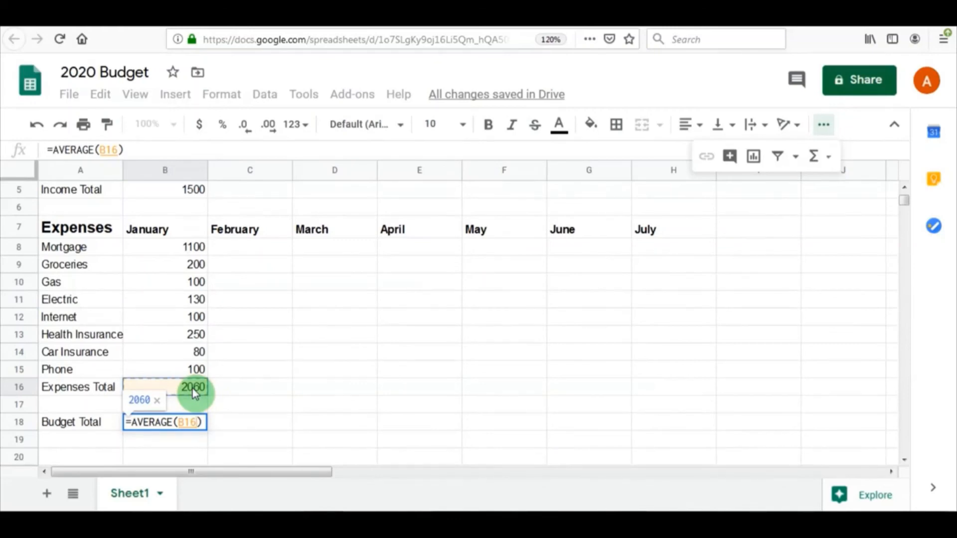
{"action": "key", "text": "BackSpace"}
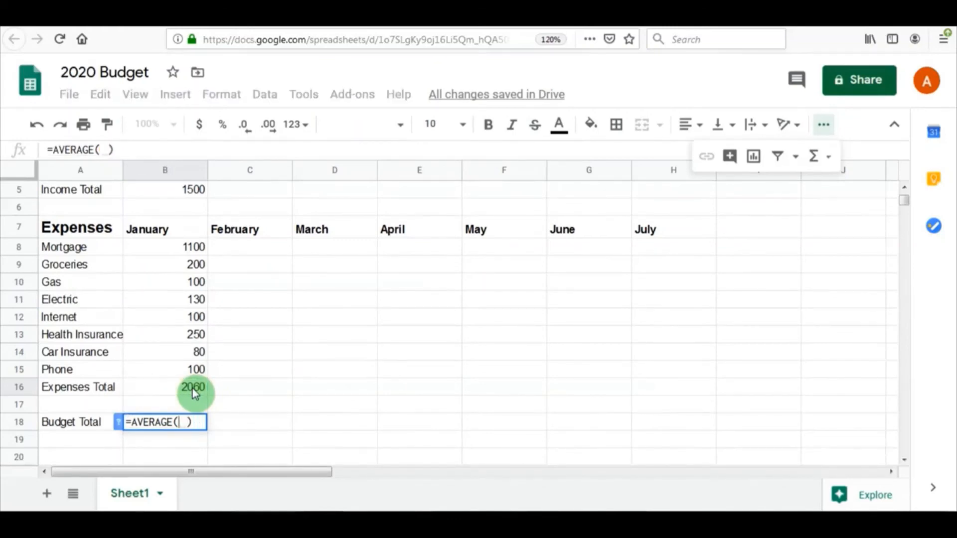
{"action": "left_click", "coordinate": [182, 192]}
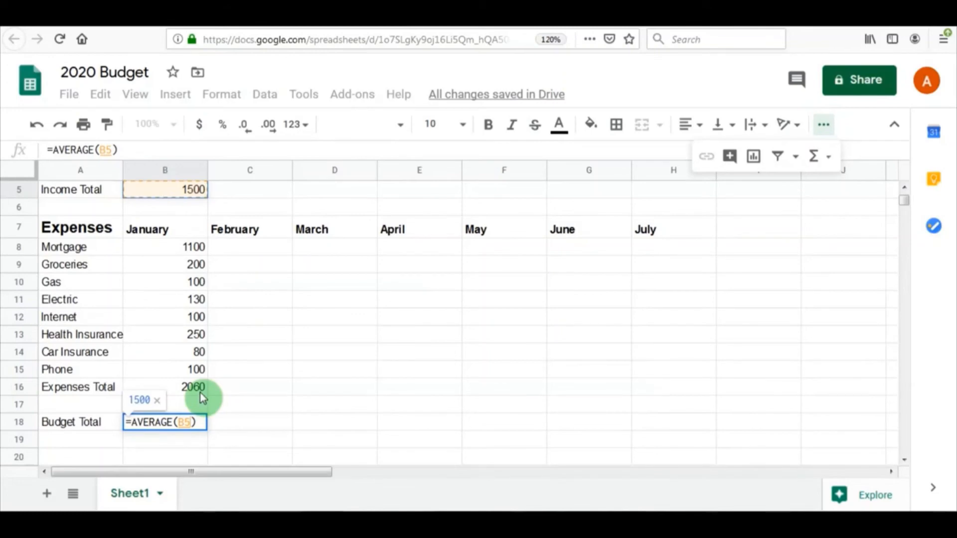
{"action": "type", "text": "-"}
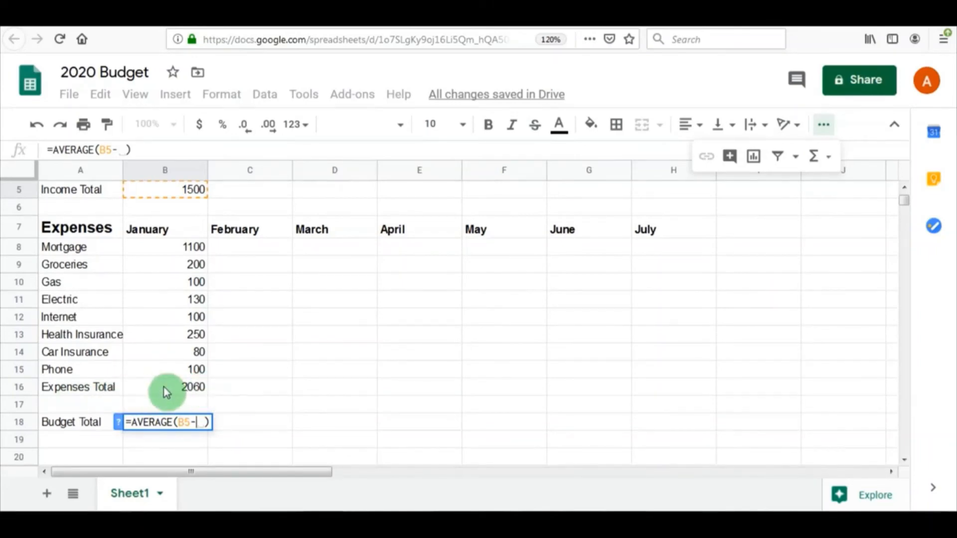
{"action": "type", "text": "B16"}
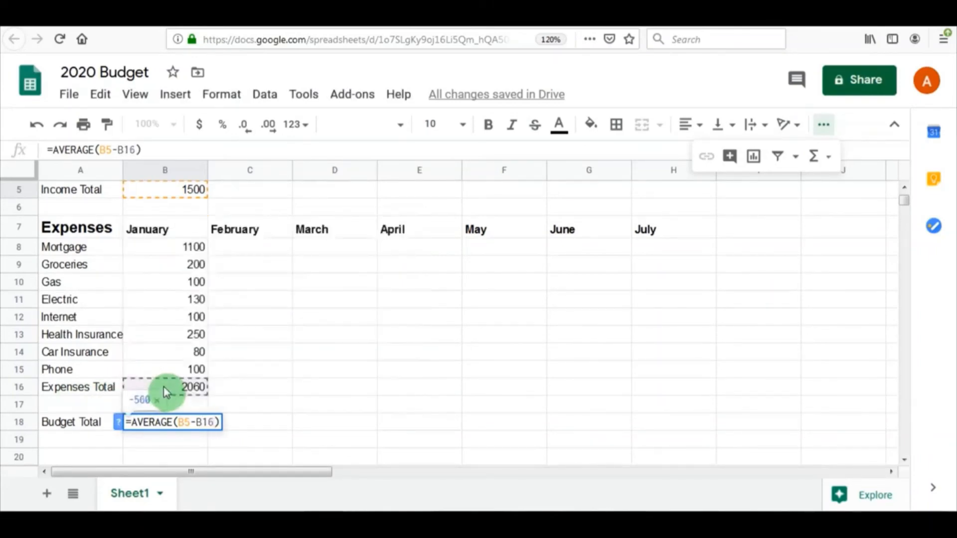
{"action": "key", "text": "Return"}
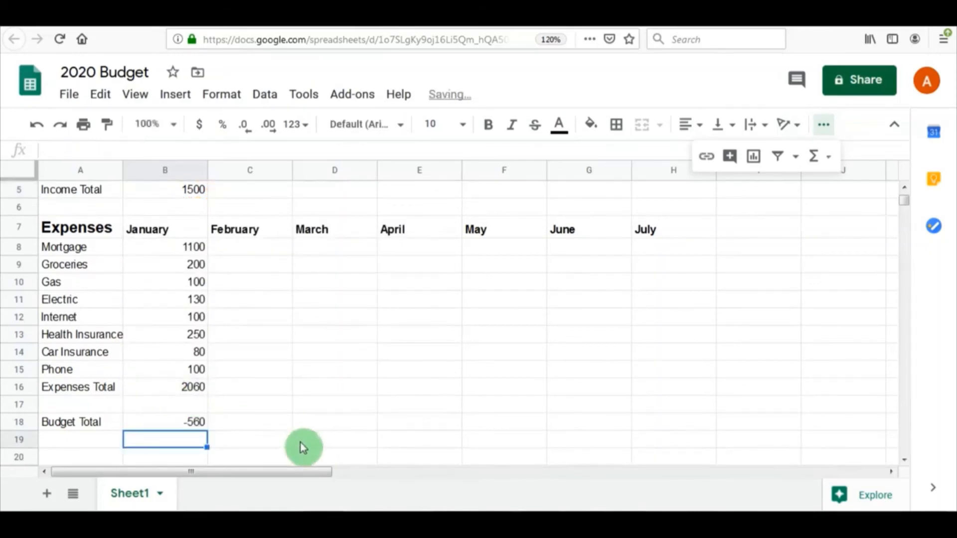
Step: Undo the Budget Total formula entry in cell B18 and redo it
{"action": "left_click", "coordinate": [185, 422]}
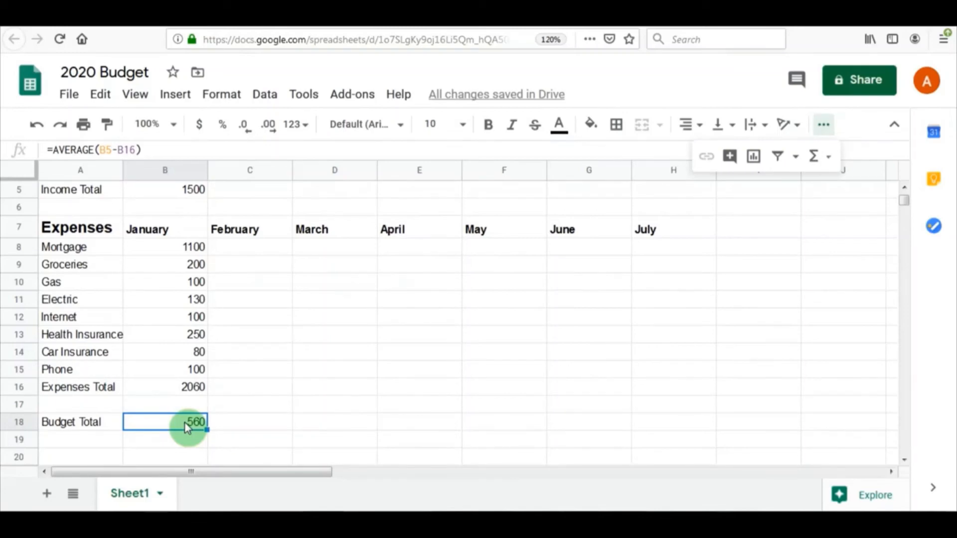
{"action": "left_click", "coordinate": [39, 130]}
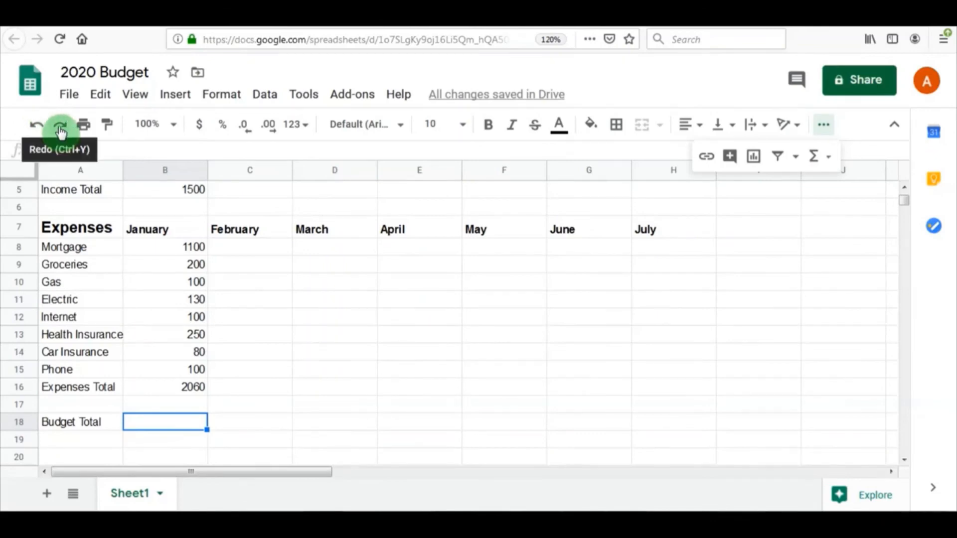
{"action": "left_click", "coordinate": [61, 128]}
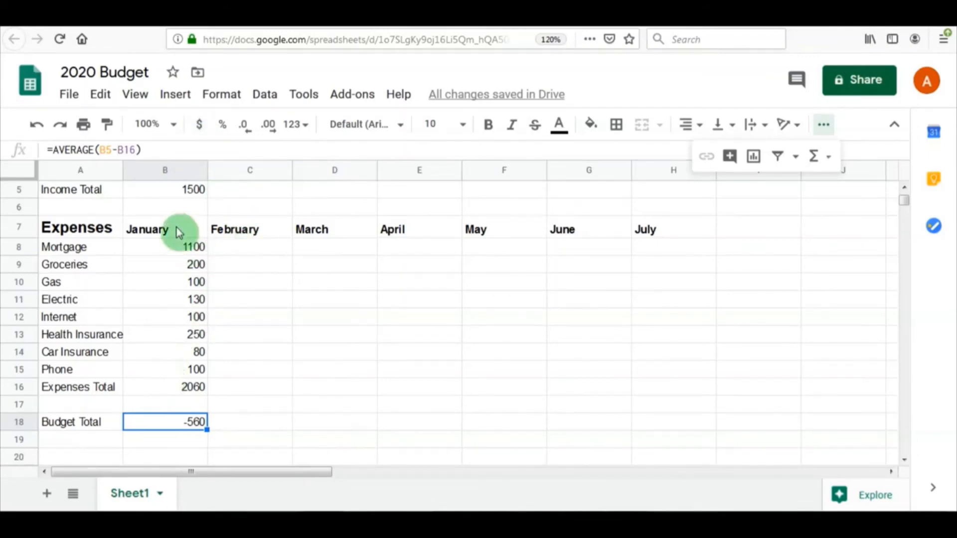
Step: Format columns B through F, January to May, as currency
{"action": "left_click", "coordinate": [167, 171]}
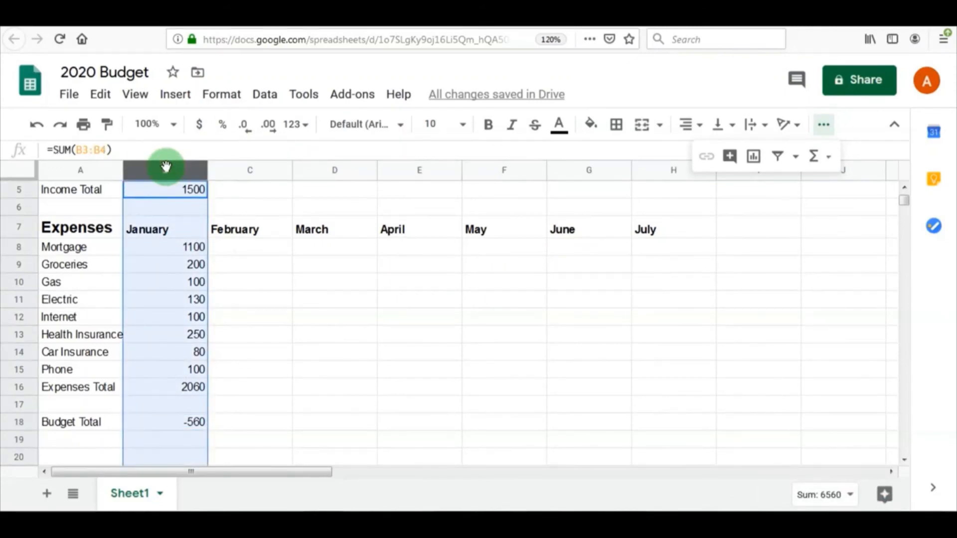
{"action": "left_click_drag", "start_coordinate": [166, 166], "coordinate": [540, 183]}
{"action": "left_click", "coordinate": [308, 284]}
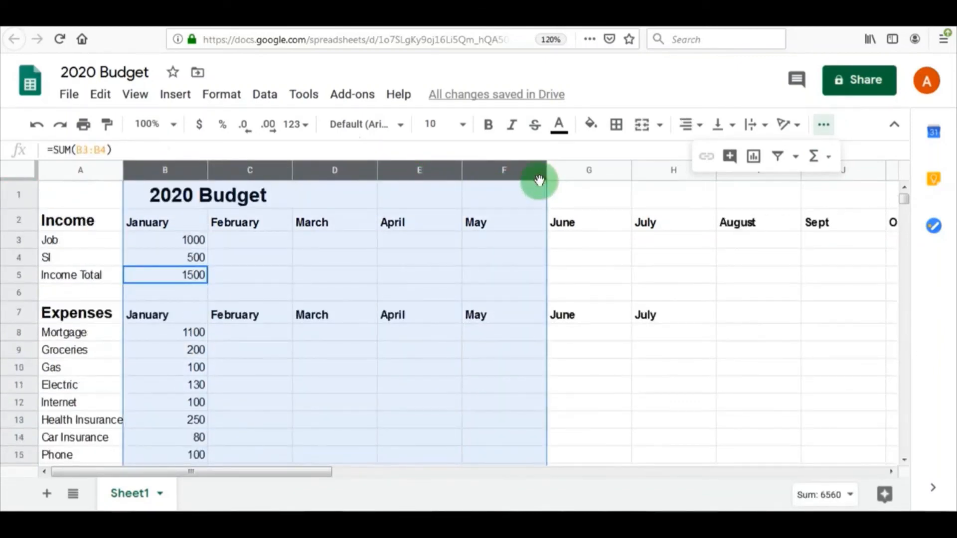
{"action": "left_click", "coordinate": [200, 126]}
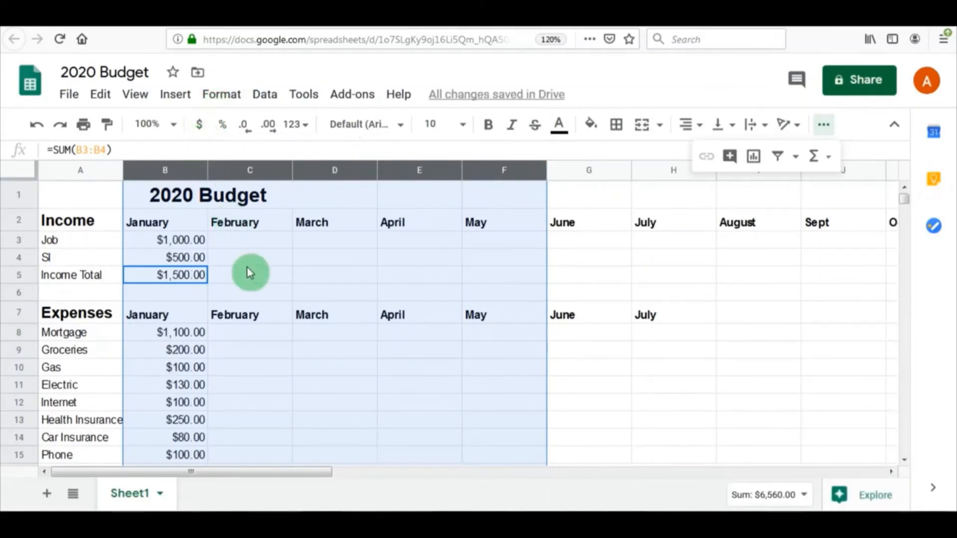
{"action": "left_click", "coordinate": [315, 357]}
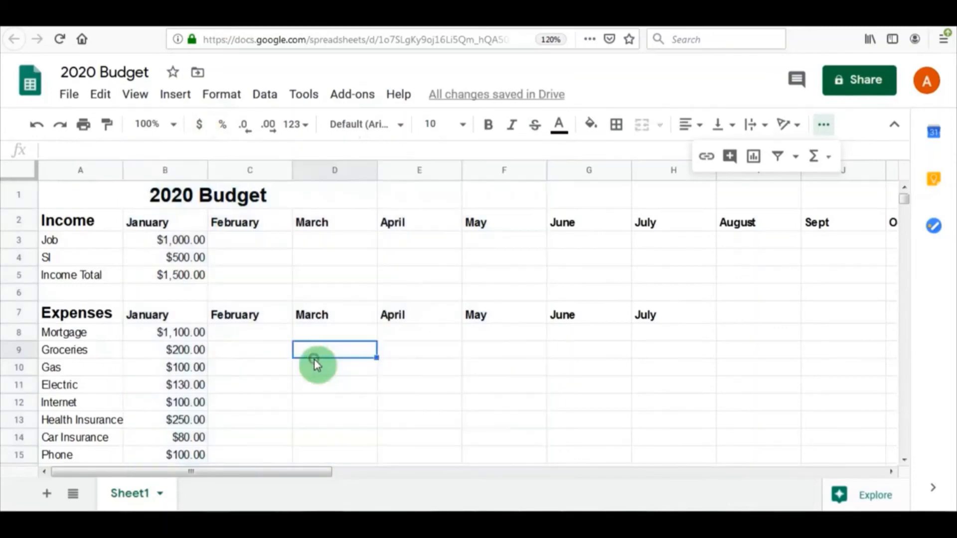
Step: Enter 1100 as the February Mortgage expense in cell C8
{"action": "left_click", "coordinate": [266, 332]}
{"action": "type", "text": "1100"}
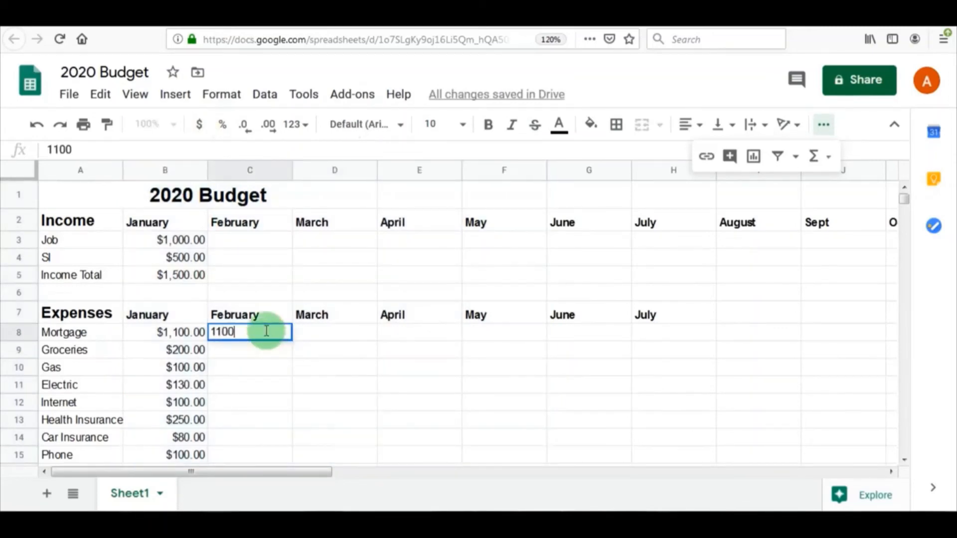
{"action": "key", "text": "Tab"}
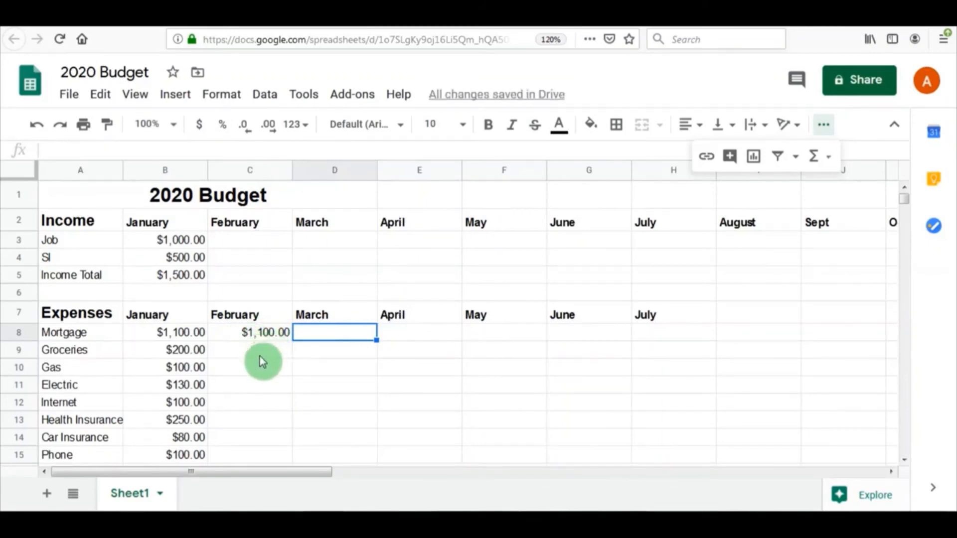
Step: Create a conditional format rule for the January Budget Total in cell B18 with the condition Less than 0
{"action": "left_click", "coordinate": [904, 459]}
{"action": "left_click", "coordinate": [904, 459]}
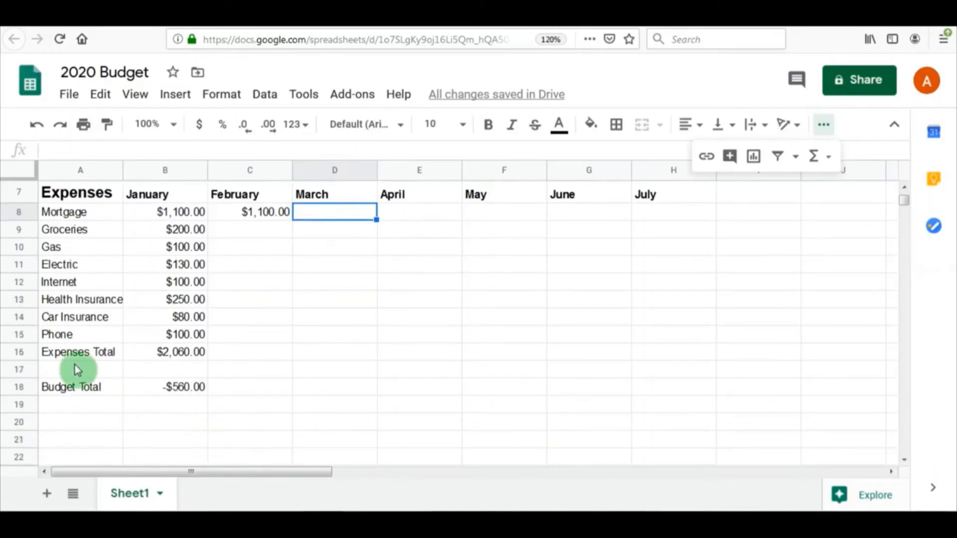
{"action": "left_click", "coordinate": [57, 389]}
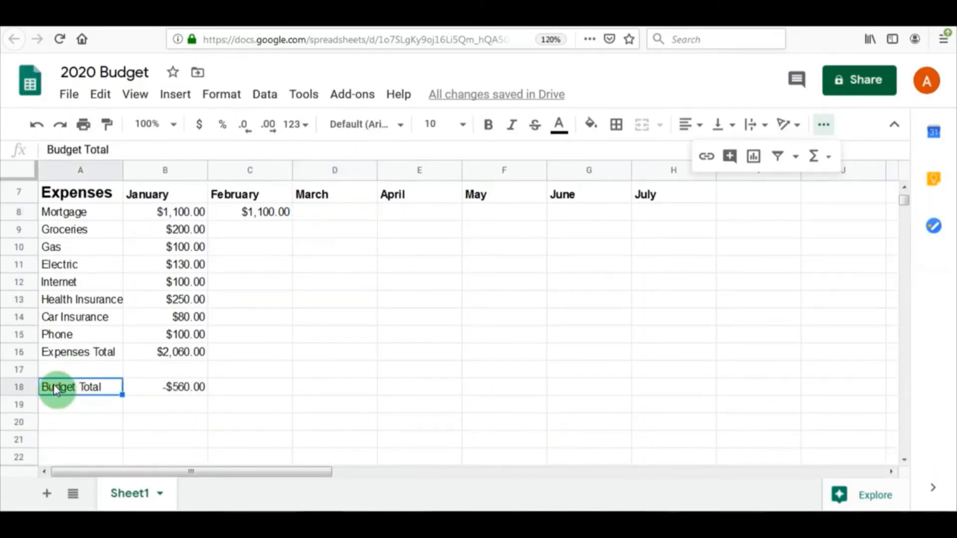
{"action": "left_click", "coordinate": [154, 393]}
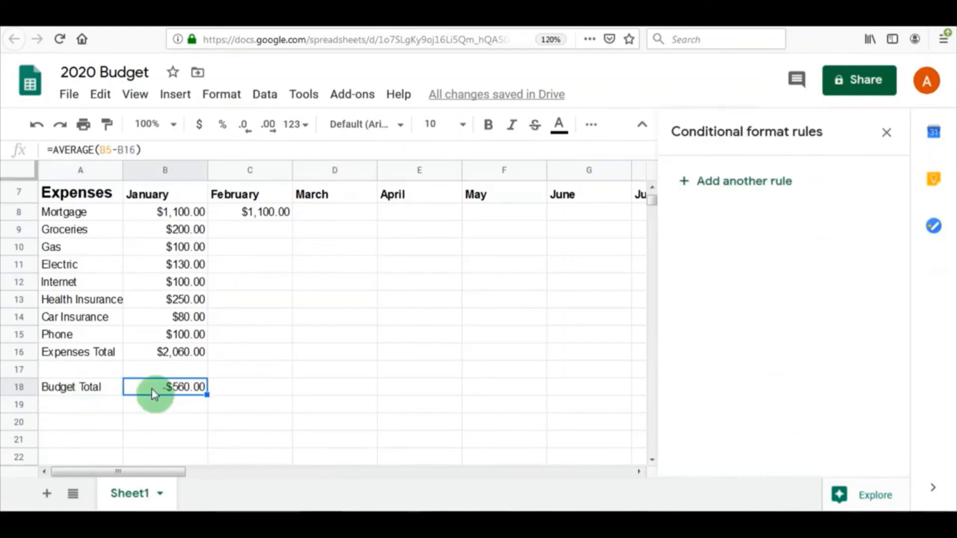
{"action": "left_click", "coordinate": [218, 101]}
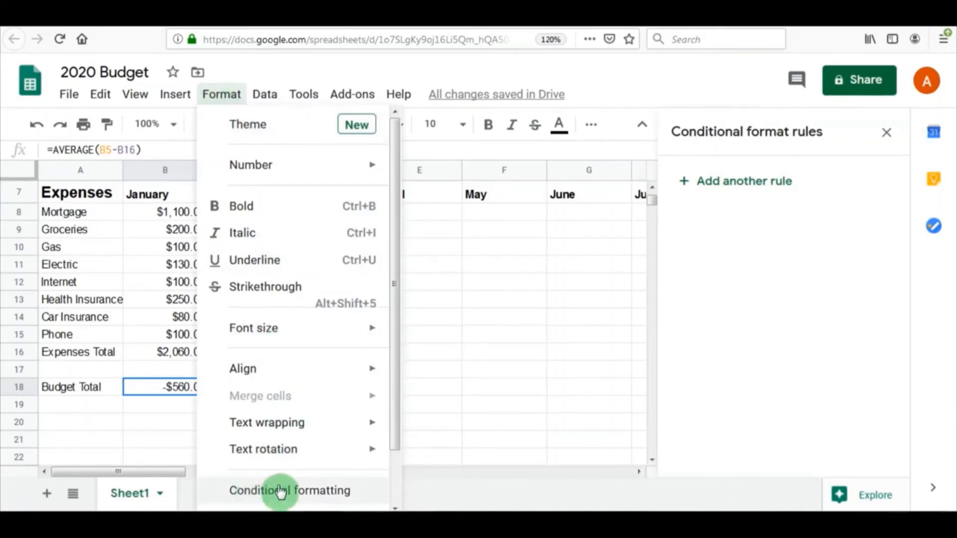
{"action": "left_click", "coordinate": [265, 496]}
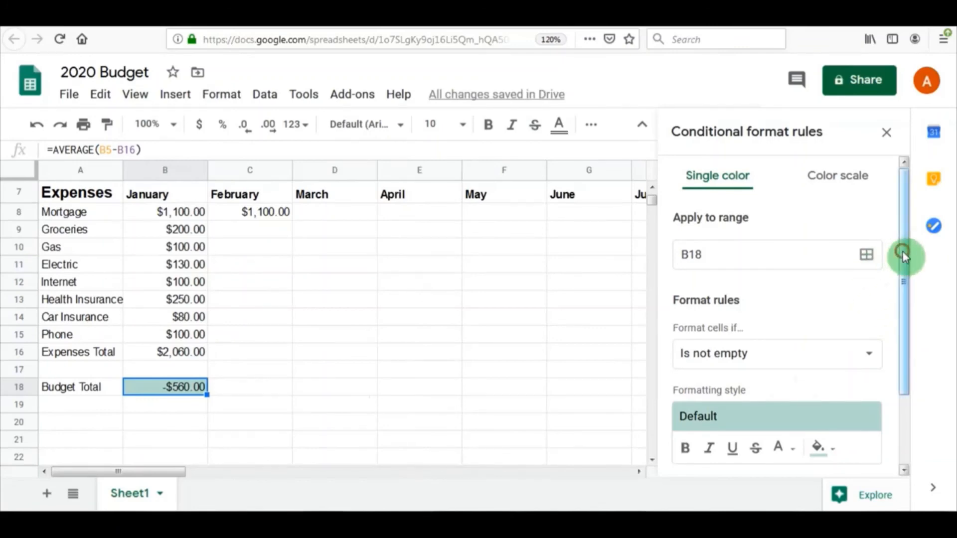
{"action": "left_click_drag", "start_coordinate": [902, 252], "coordinate": [901, 320]}
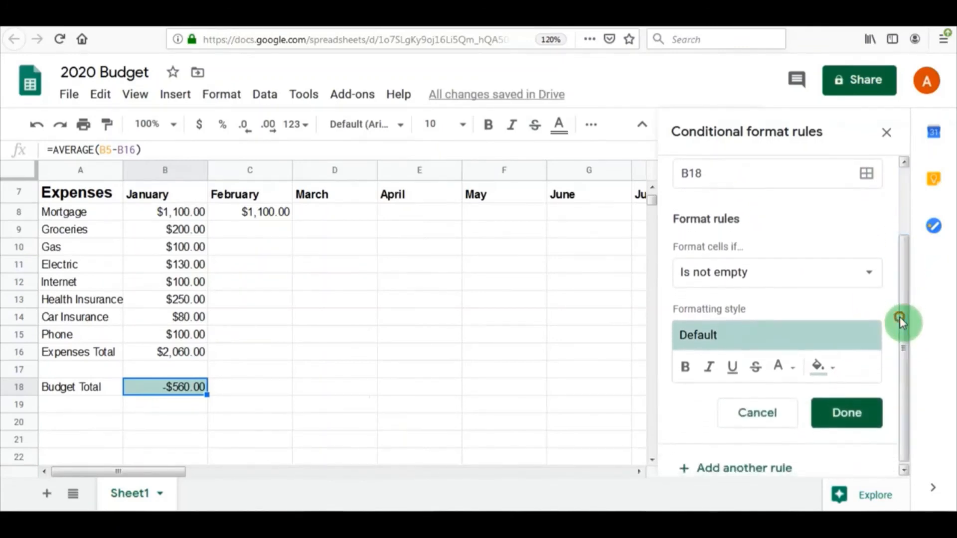
{"action": "left_click", "coordinate": [855, 275]}
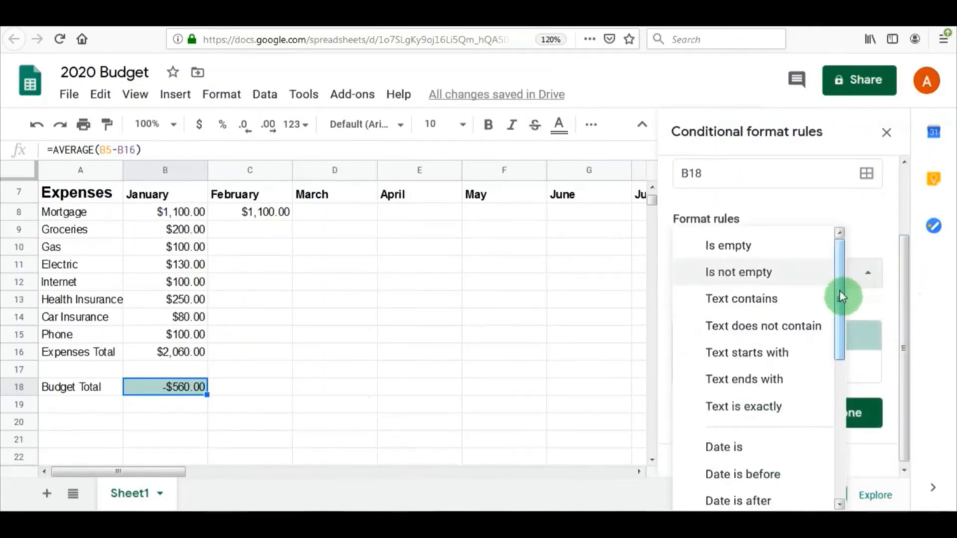
{"action": "left_click_drag", "start_coordinate": [839, 298], "coordinate": [790, 390]}
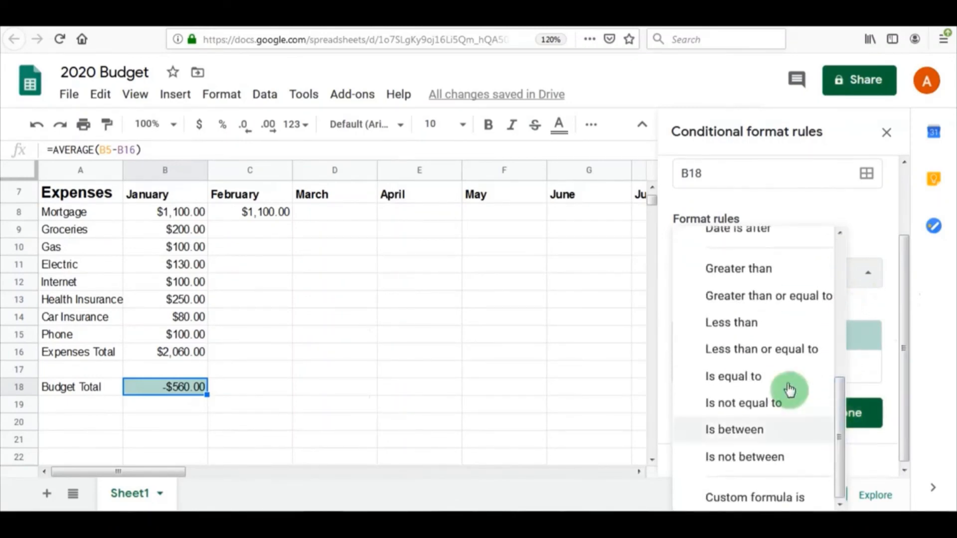
{"action": "left_click", "coordinate": [765, 326]}
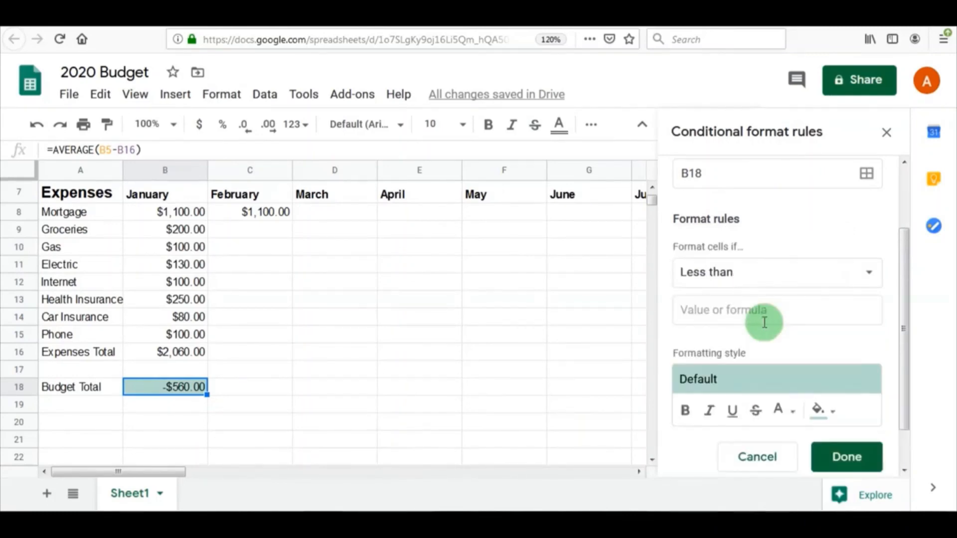
{"action": "left_click", "coordinate": [735, 305]}
{"action": "type", "text": "0"}
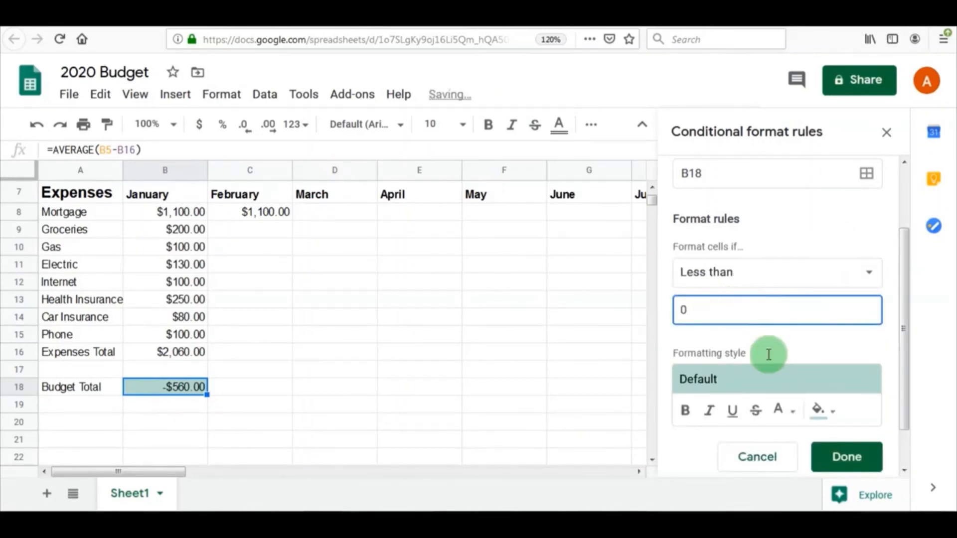
Step: Give the conditional format rule for cell B18 a red fill color and save the rule
{"action": "left_click", "coordinate": [818, 417]}
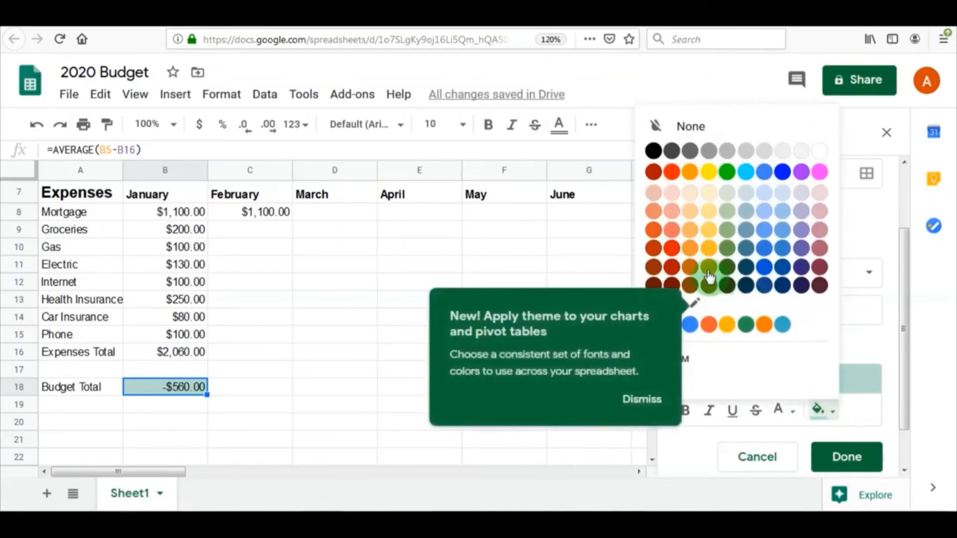
{"action": "left_click", "coordinate": [675, 177]}
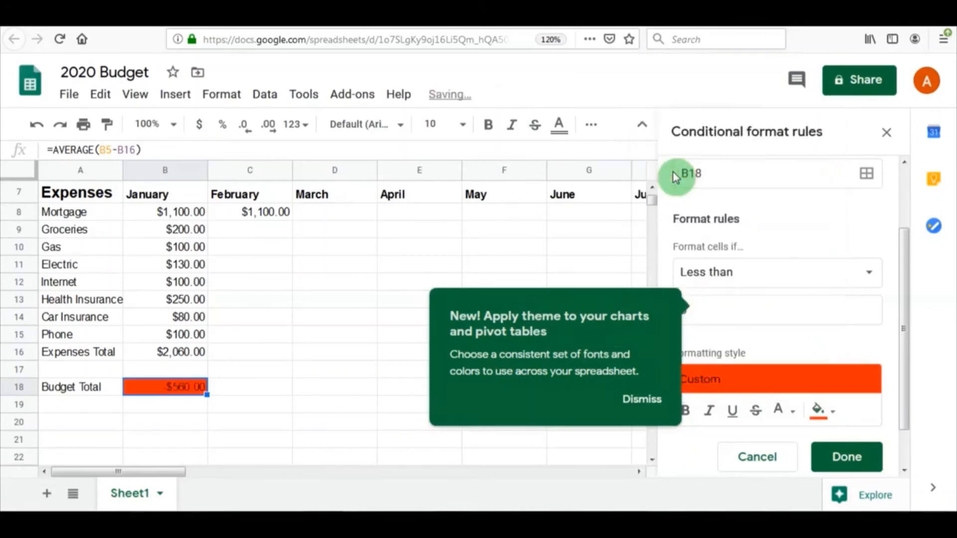
{"action": "left_click", "coordinate": [837, 462]}
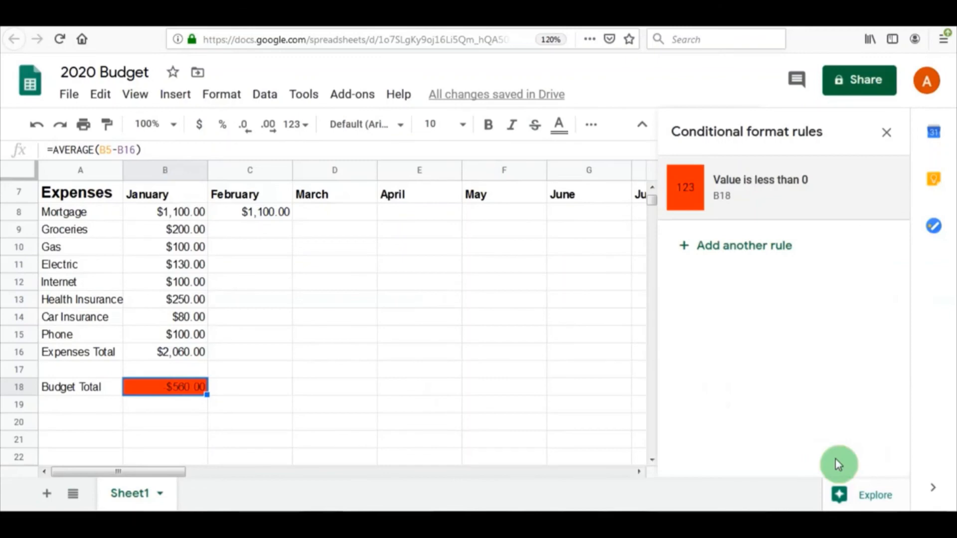
Step: Enter 500 as the February Budget Total in cell C18
{"action": "left_click", "coordinate": [216, 392]}
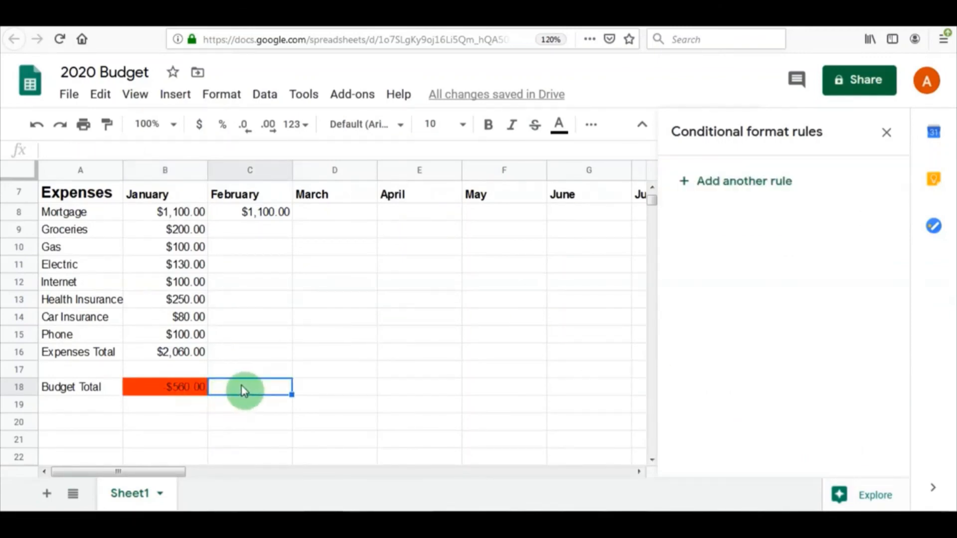
{"action": "type", "text": "500"}
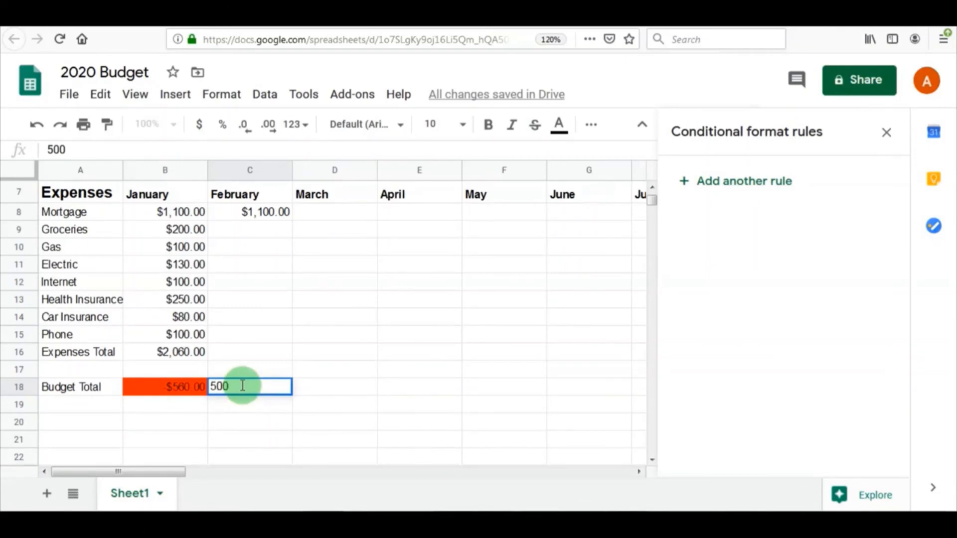
{"action": "left_click", "coordinate": [339, 387]}
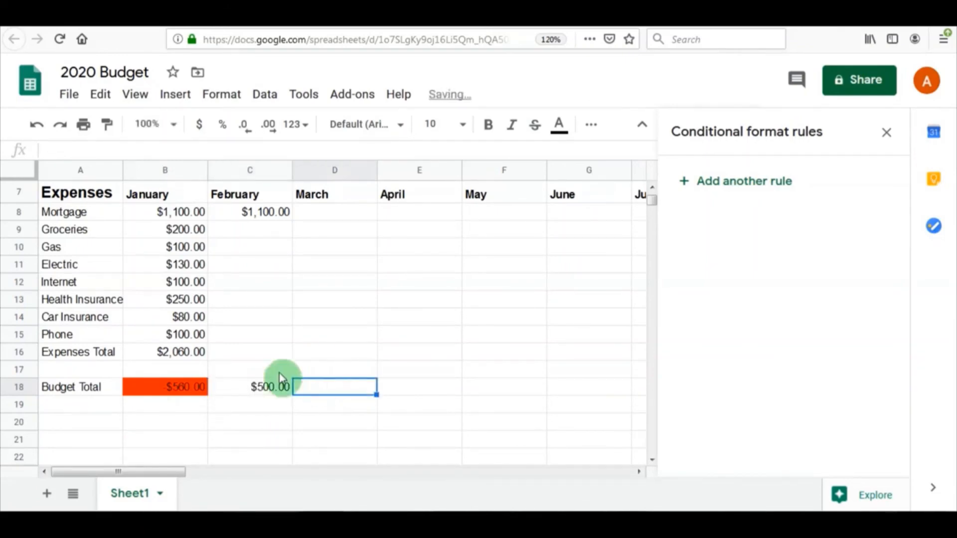
Step: Create a conditional format rule for the February Budget Total in cell C18 with the condition Greater than or equal to 0
{"action": "left_click", "coordinate": [248, 389]}
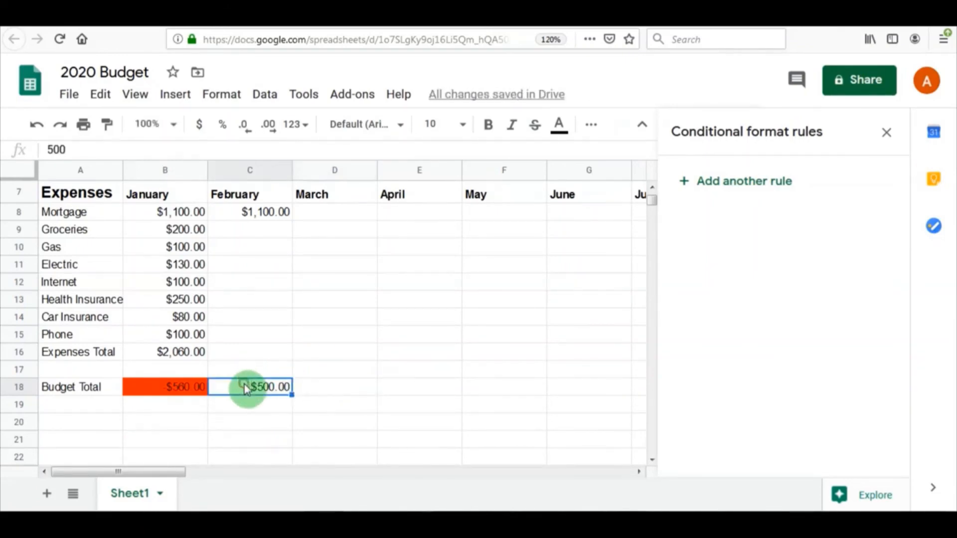
{"action": "left_click", "coordinate": [222, 97]}
{"action": "mouse_move", "coordinate": [372, 349]}
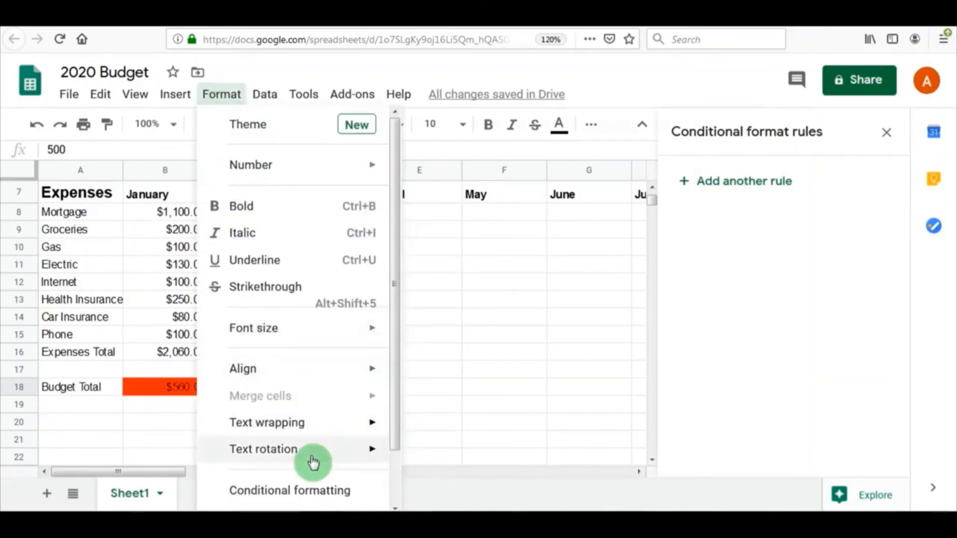
{"action": "left_click", "coordinate": [293, 502]}
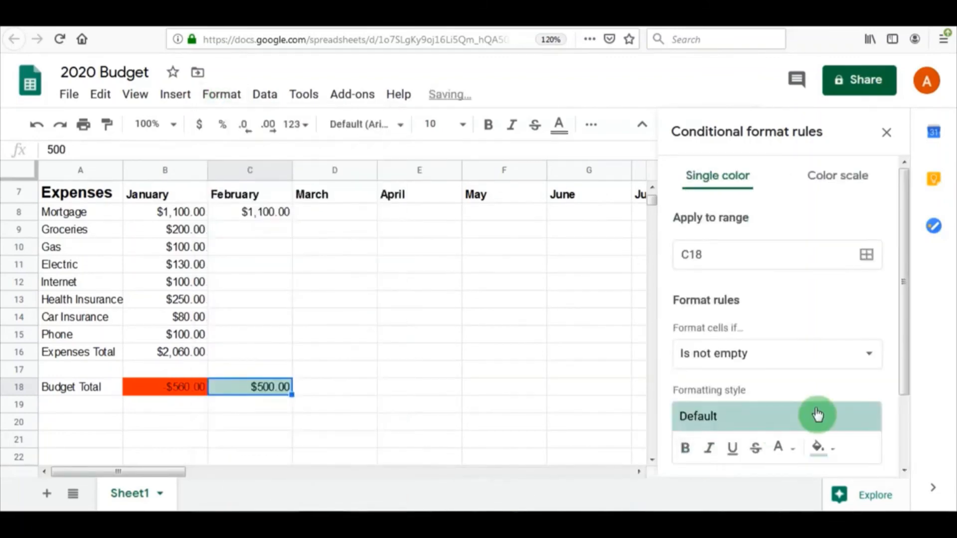
{"action": "left_click", "coordinate": [864, 358]}
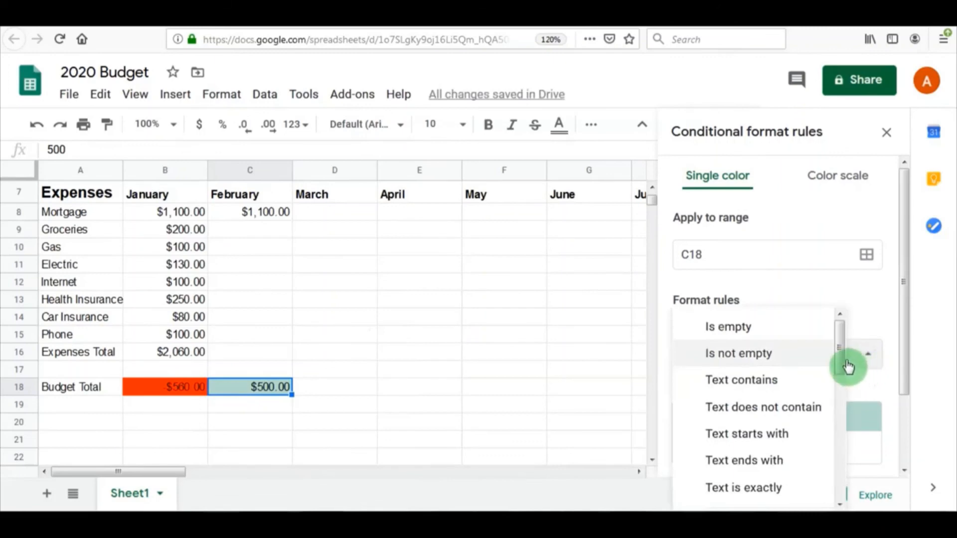
{"action": "left_click_drag", "start_coordinate": [839, 363], "coordinate": [837, 462]}
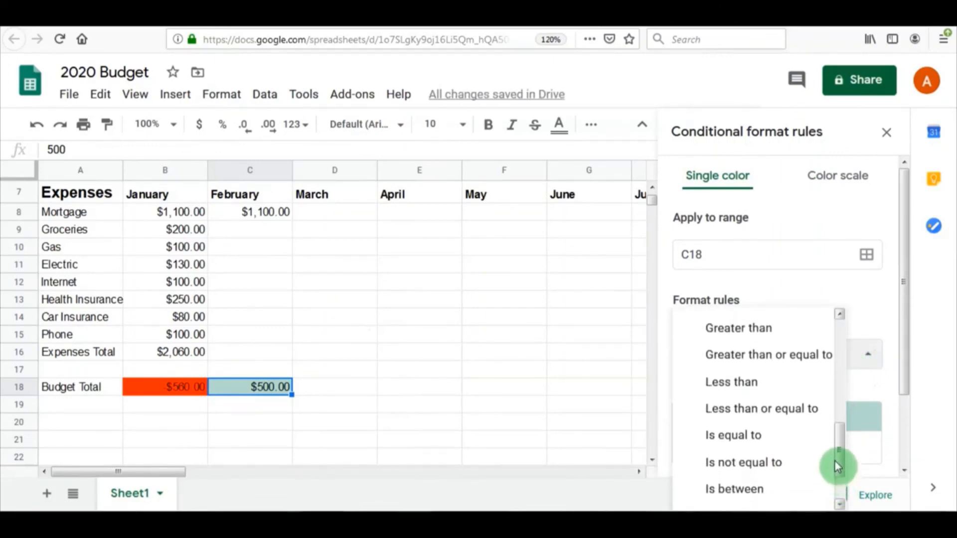
{"action": "left_click", "coordinate": [783, 357]}
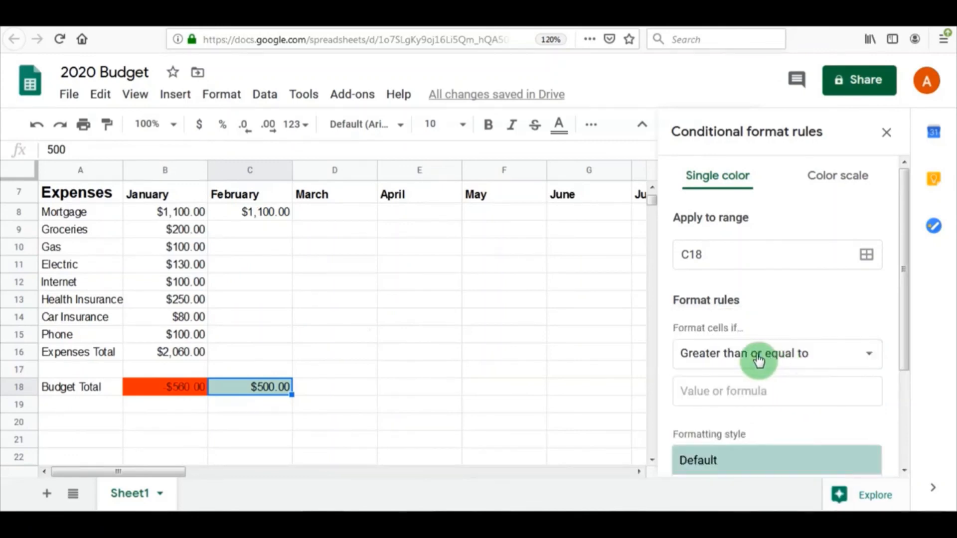
{"action": "left_click", "coordinate": [724, 393]}
{"action": "type", "text": "0"}
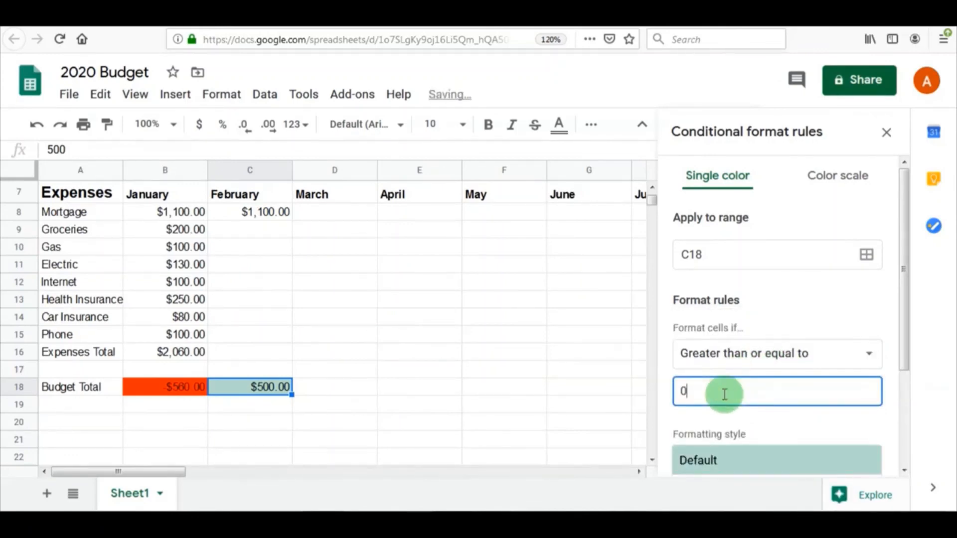
Step: Give the conditional format rule for cell C18 a green fill color and save the rule
{"action": "left_click_drag", "start_coordinate": [908, 343], "coordinate": [908, 438]}
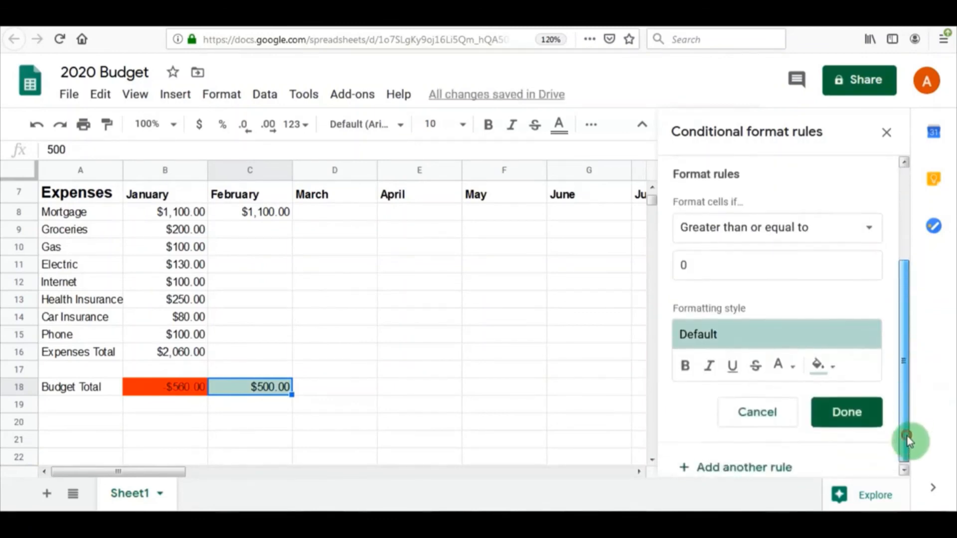
{"action": "left_click", "coordinate": [837, 367]}
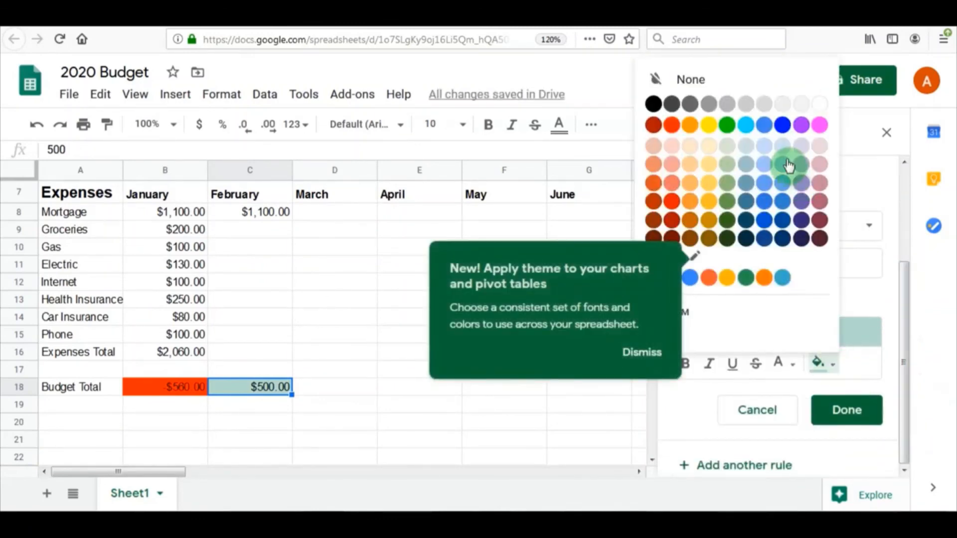
{"action": "left_click", "coordinate": [733, 127]}
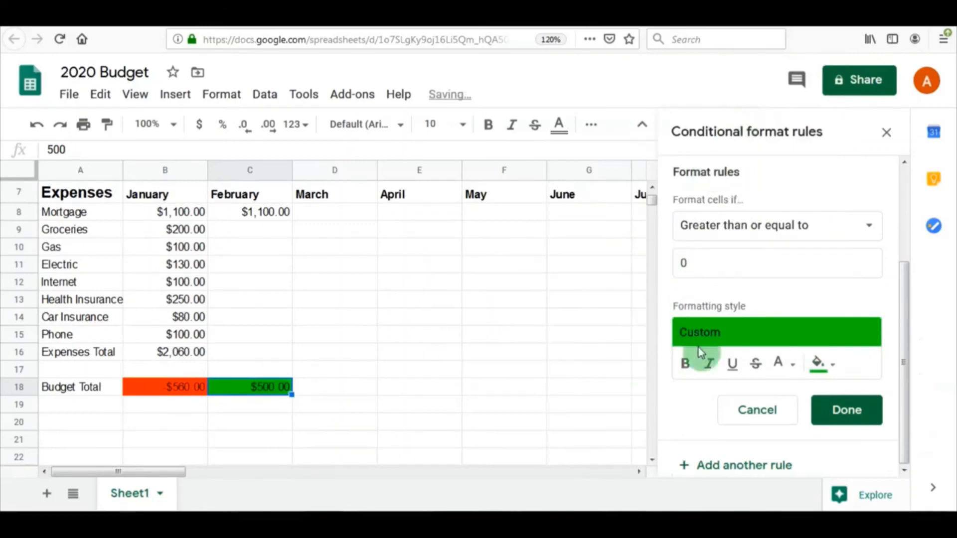
{"action": "left_click", "coordinate": [846, 418]}
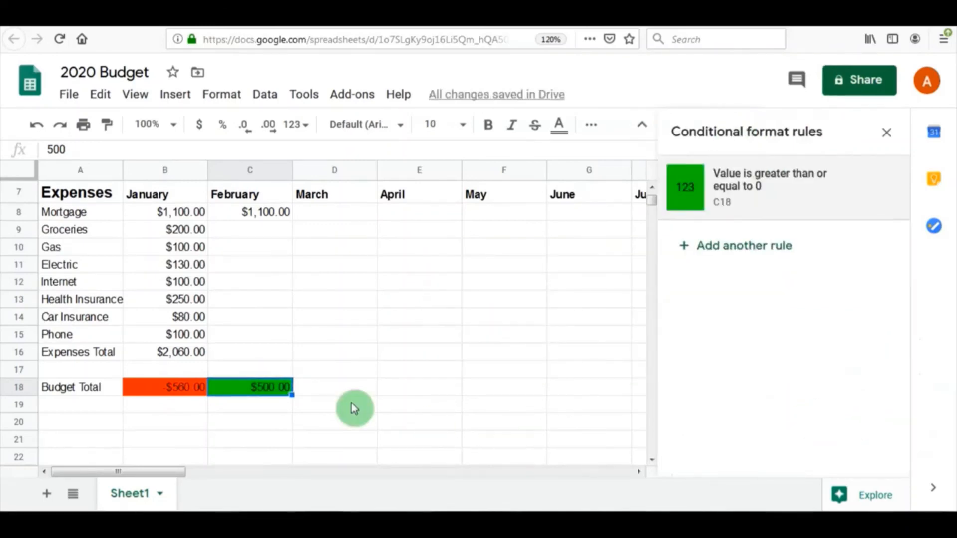
{"action": "left_click", "coordinate": [339, 394]}
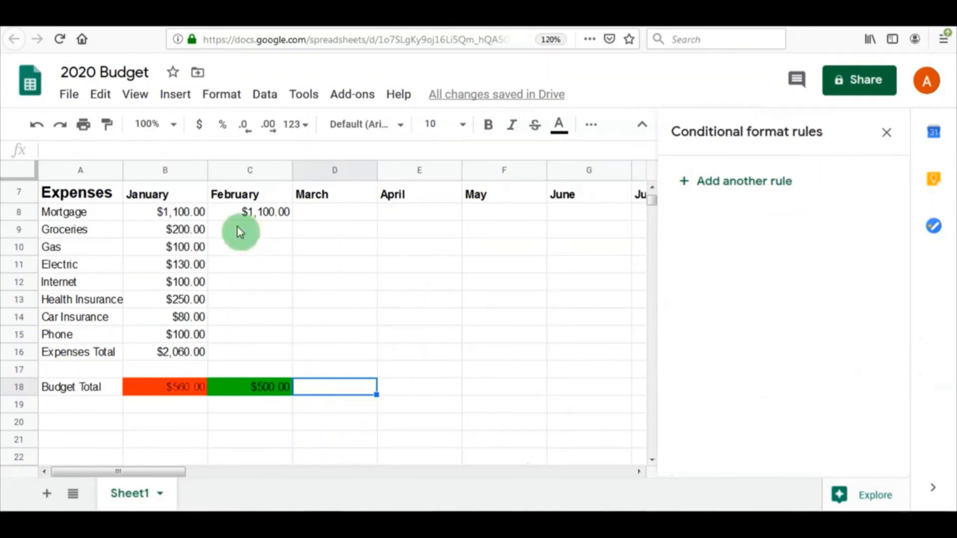
{"action": "left_click", "coordinate": [223, 94]}
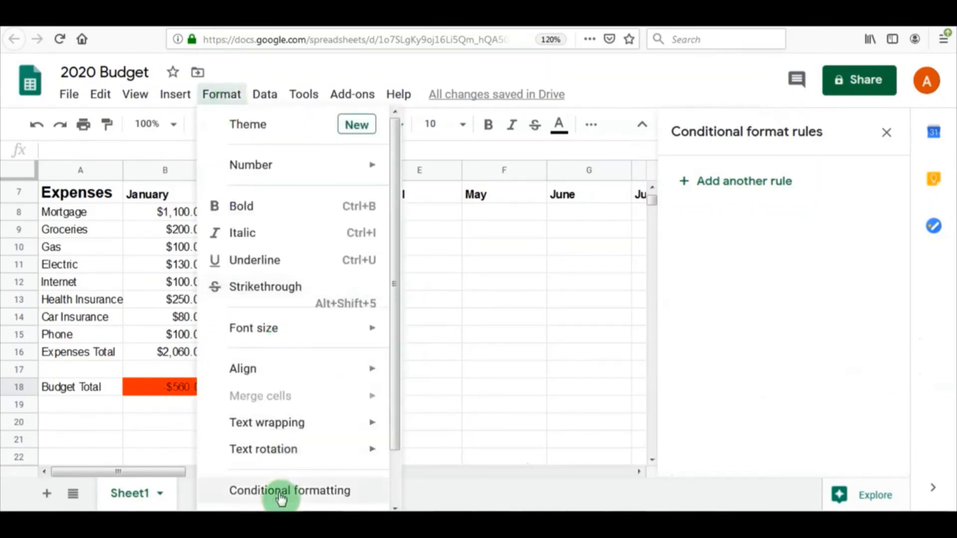
{"action": "left_click", "coordinate": [281, 494]}
{"action": "left_click", "coordinate": [871, 354]}
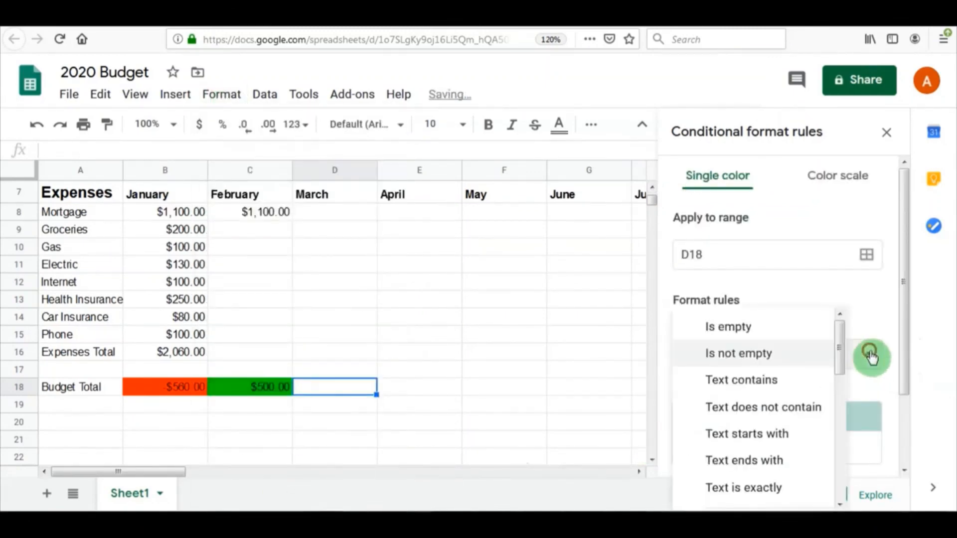
{"action": "left_click_drag", "start_coordinate": [838, 357], "coordinate": [840, 481]}
{"action": "left_click", "coordinate": [426, 414]}
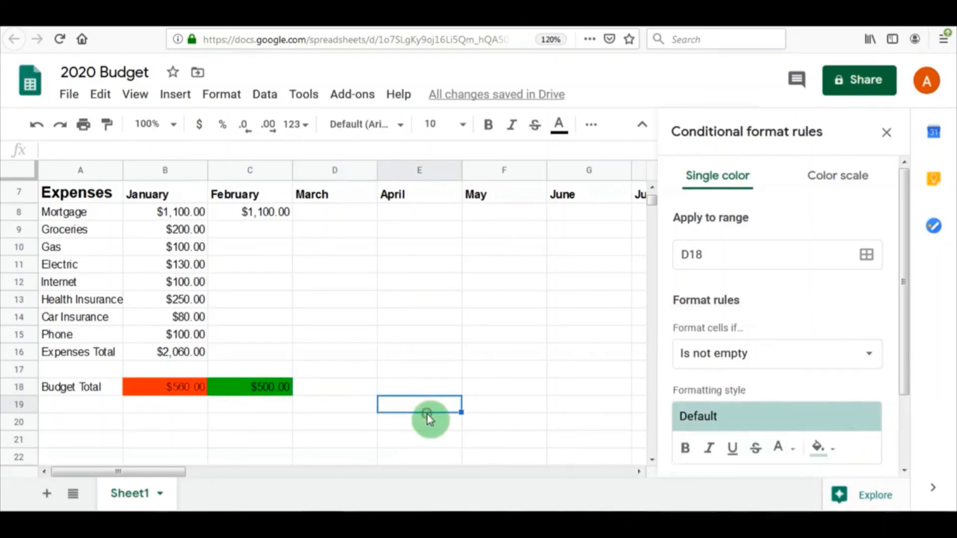
{"action": "left_click", "coordinate": [886, 133]}
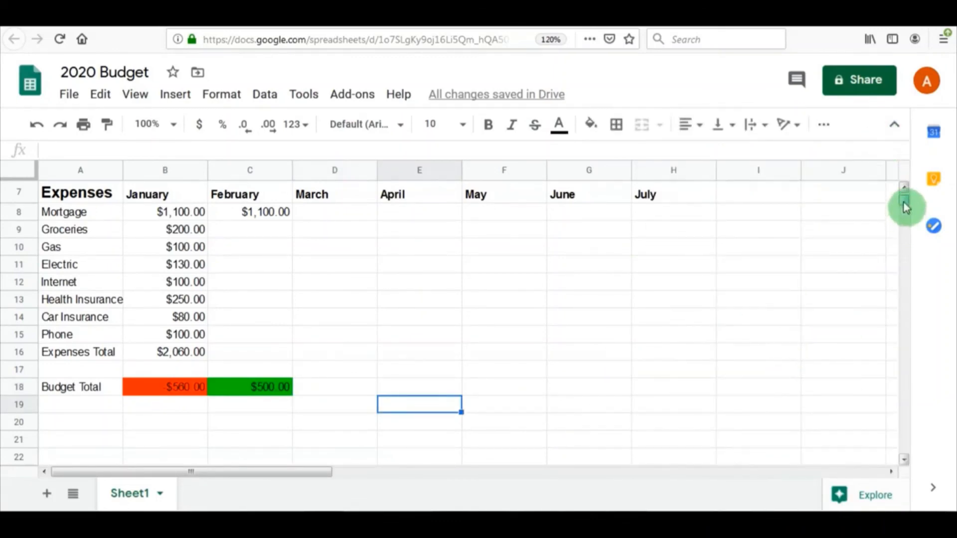
{"action": "left_click_drag", "start_coordinate": [904, 202], "coordinate": [904, 196]}
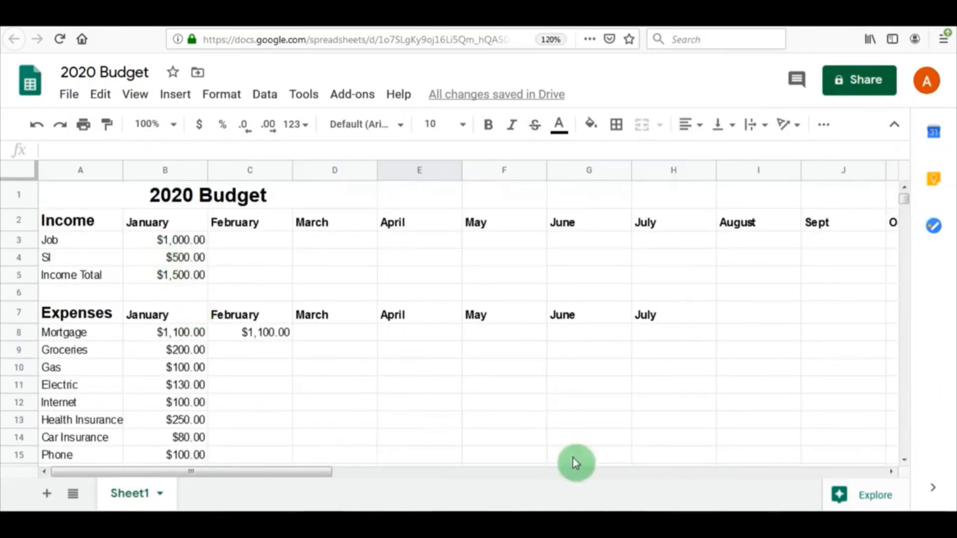
{"action": "left_click", "coordinate": [905, 458]}
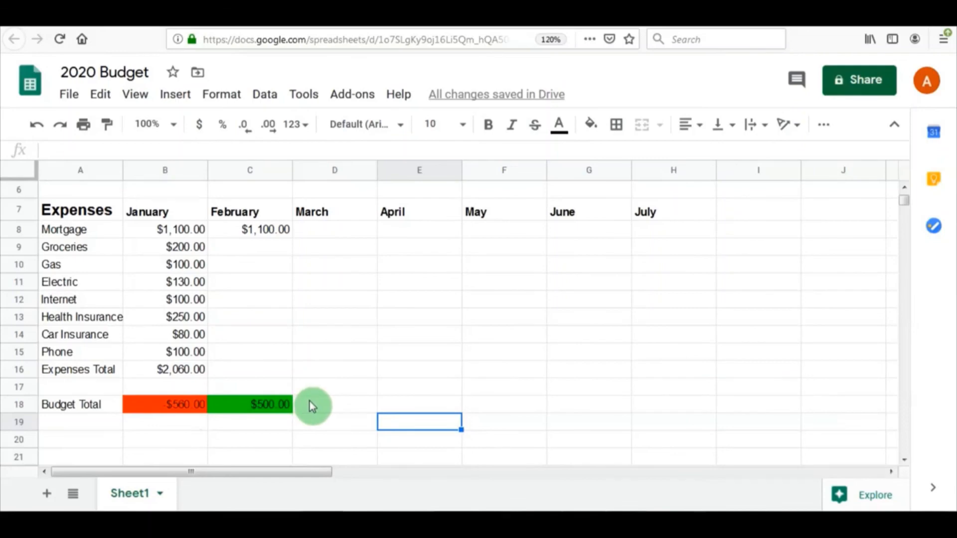
{"action": "left_click", "coordinate": [275, 404]}
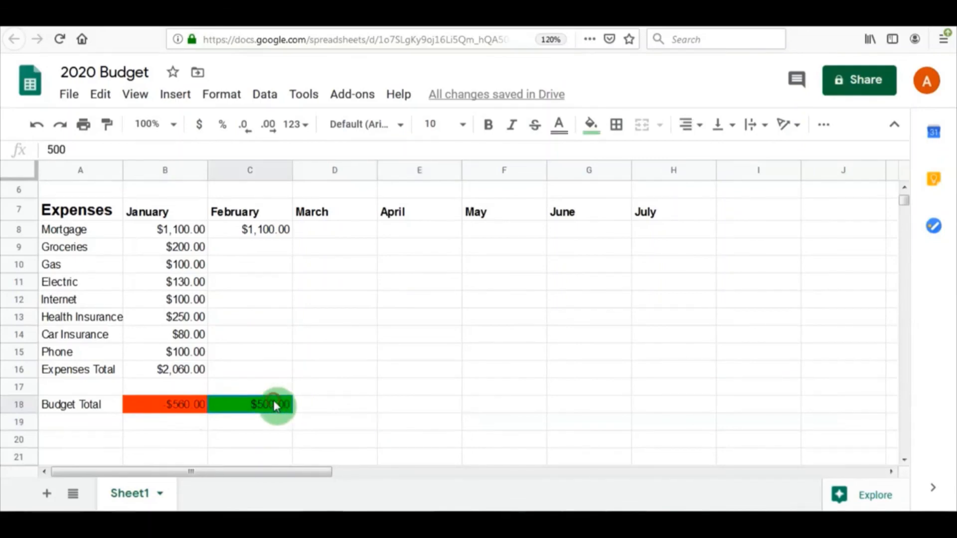
Step: Copy the January Budget Total formula from B18 into C18, and fill February's formula and formatting across row 18 through July in H18
{"action": "left_click", "coordinate": [182, 408]}
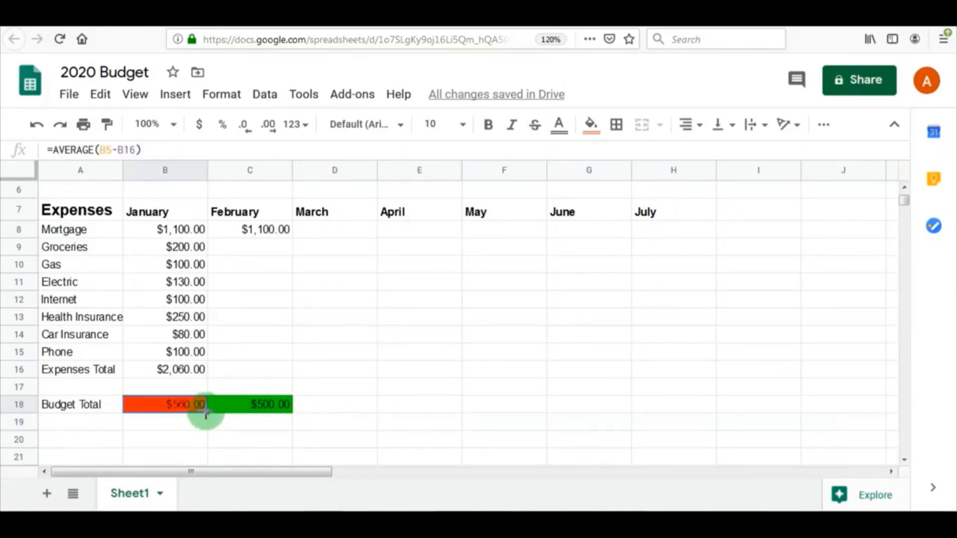
{"action": "left_click_drag", "start_coordinate": [207, 413], "coordinate": [288, 414]}
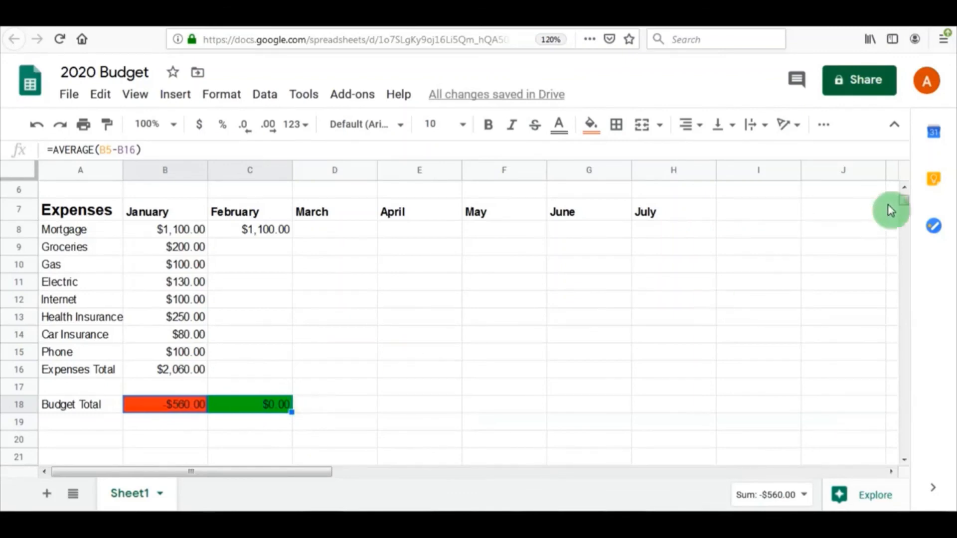
{"action": "left_click", "coordinate": [903, 189]}
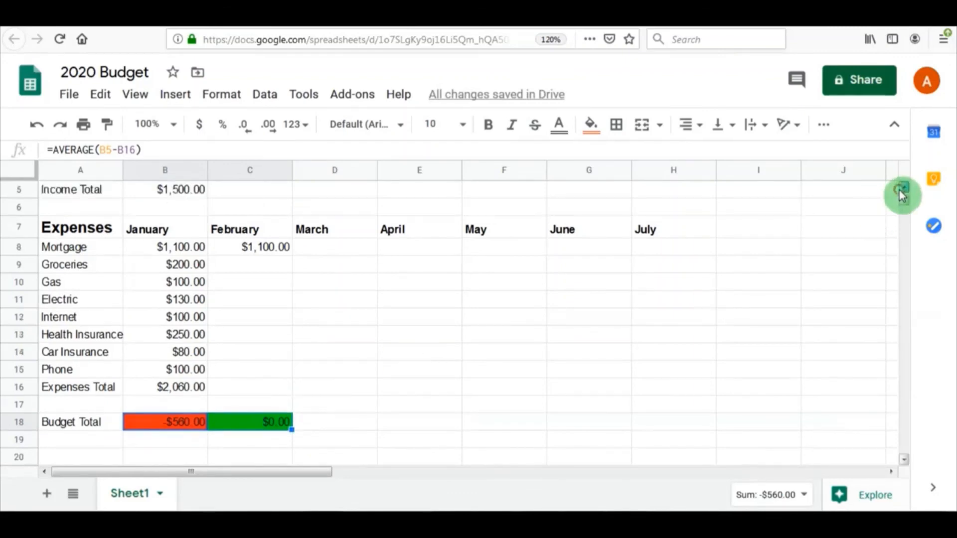
{"action": "left_click", "coordinate": [245, 431]}
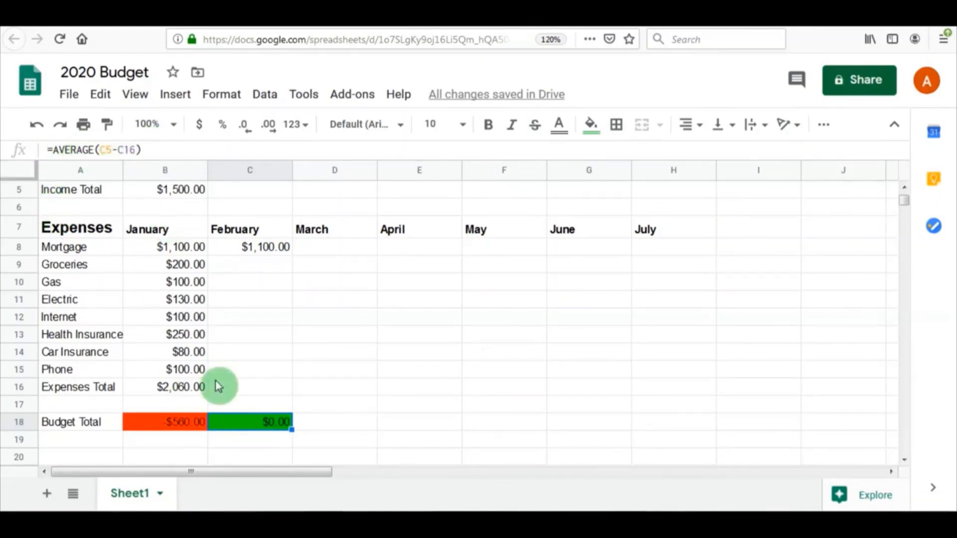
{"action": "left_click_drag", "start_coordinate": [291, 429], "coordinate": [636, 427]}
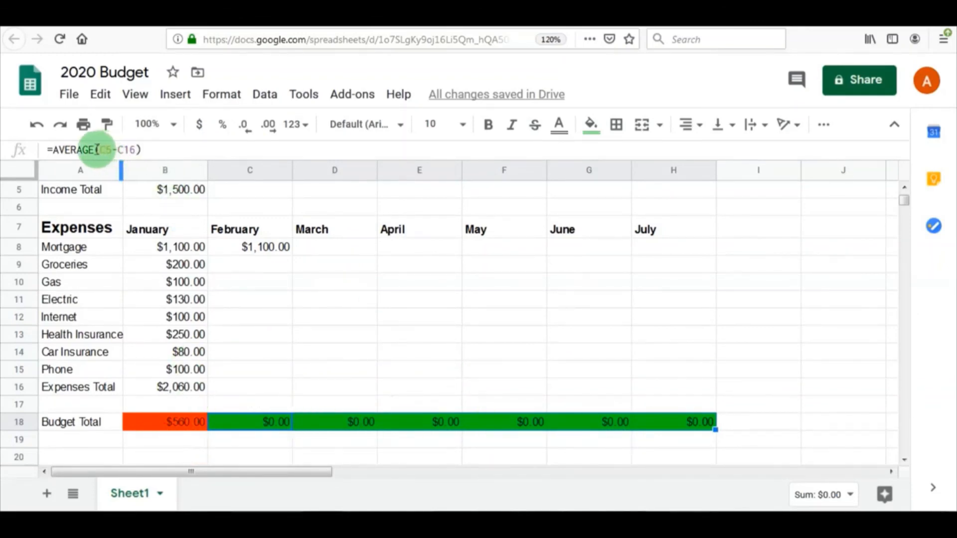
Step: Check the cell references in the filled Budget Total formulas for March in D18 and April in E18
{"action": "left_click", "coordinate": [360, 171]}
{"action": "left_click", "coordinate": [334, 425]}
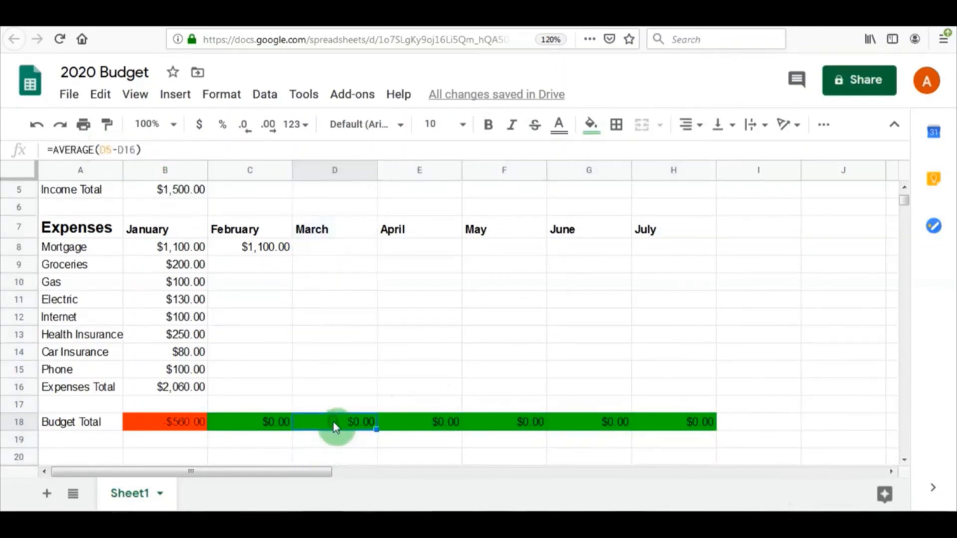
{"action": "left_click", "coordinate": [132, 151]}
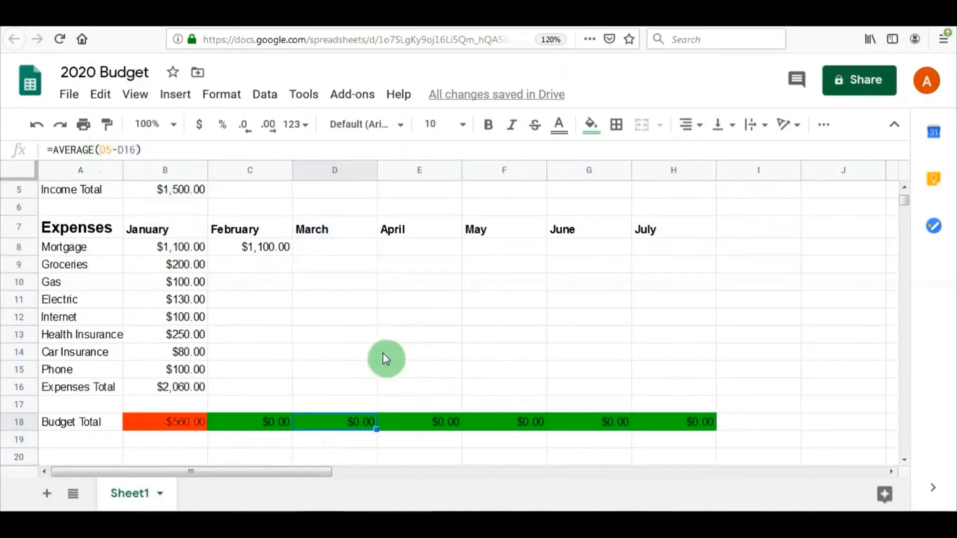
{"action": "left_click", "coordinate": [440, 423]}
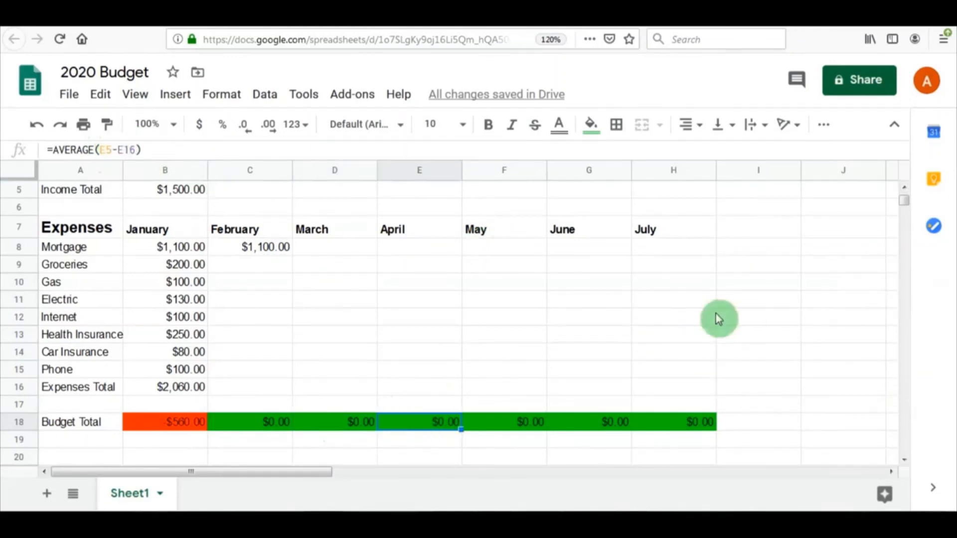
{"action": "left_click", "coordinate": [903, 187]}
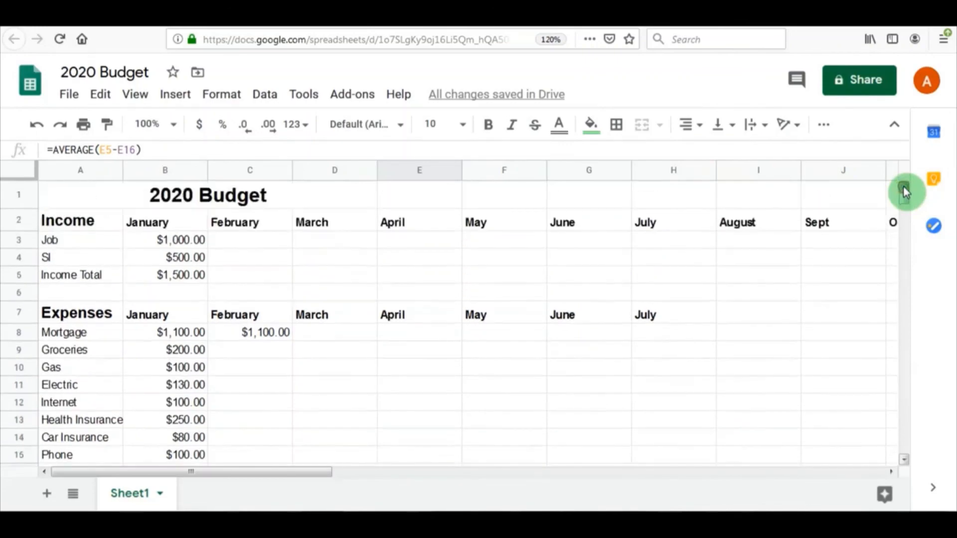